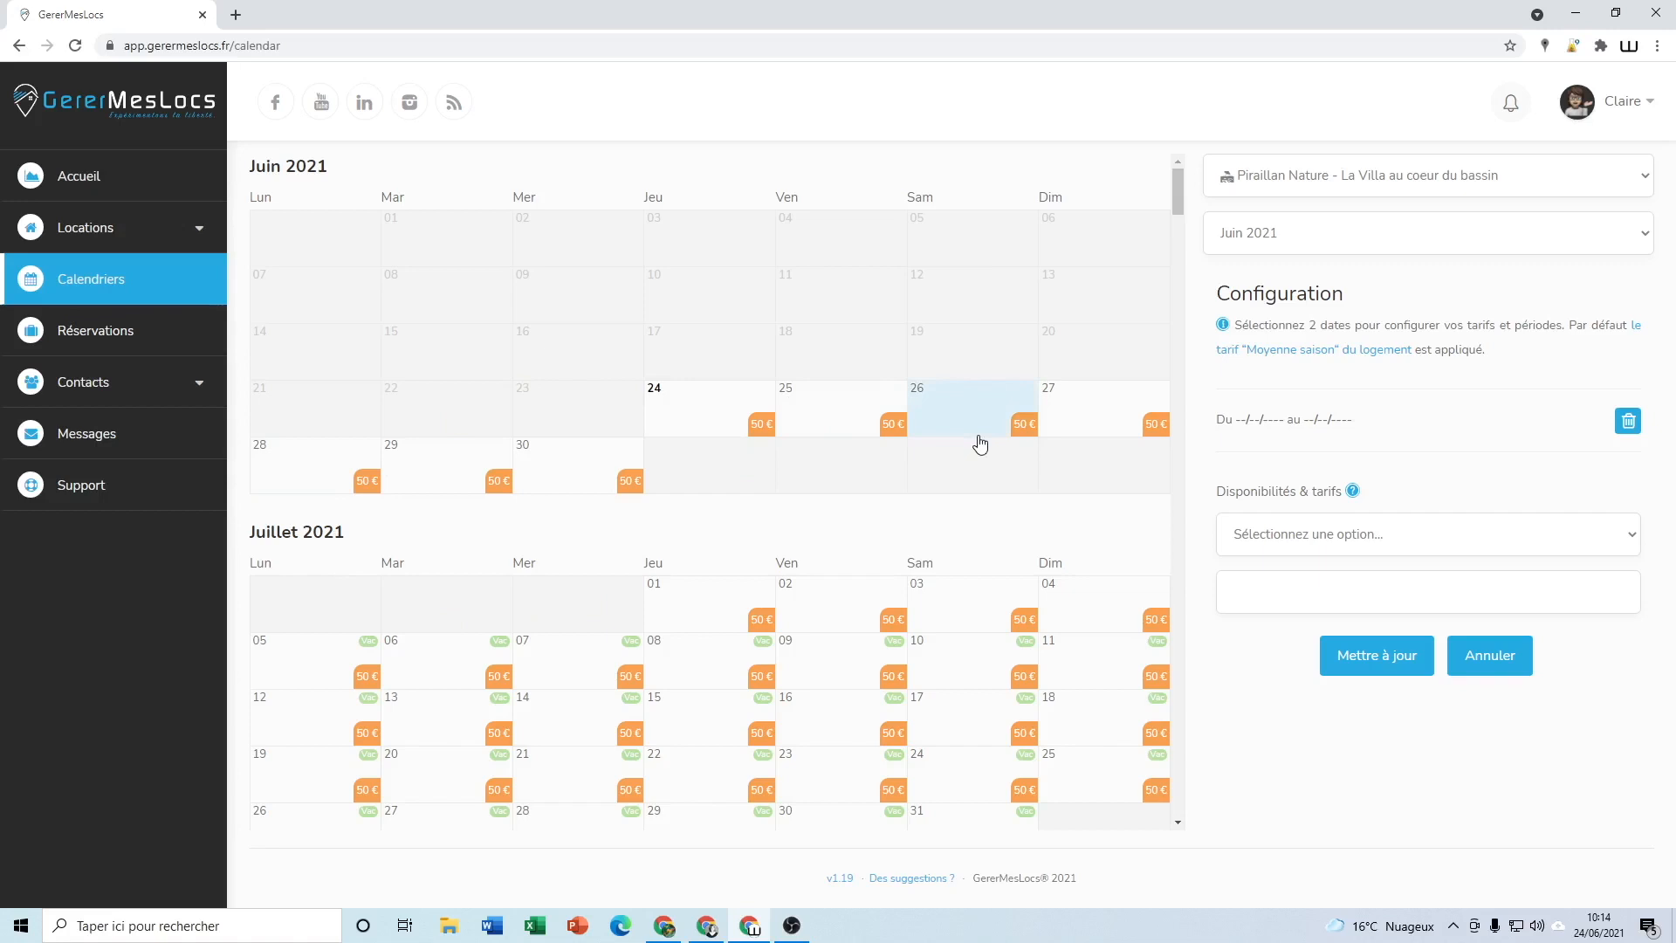
pyautogui.scroll(-2, 796, 699)
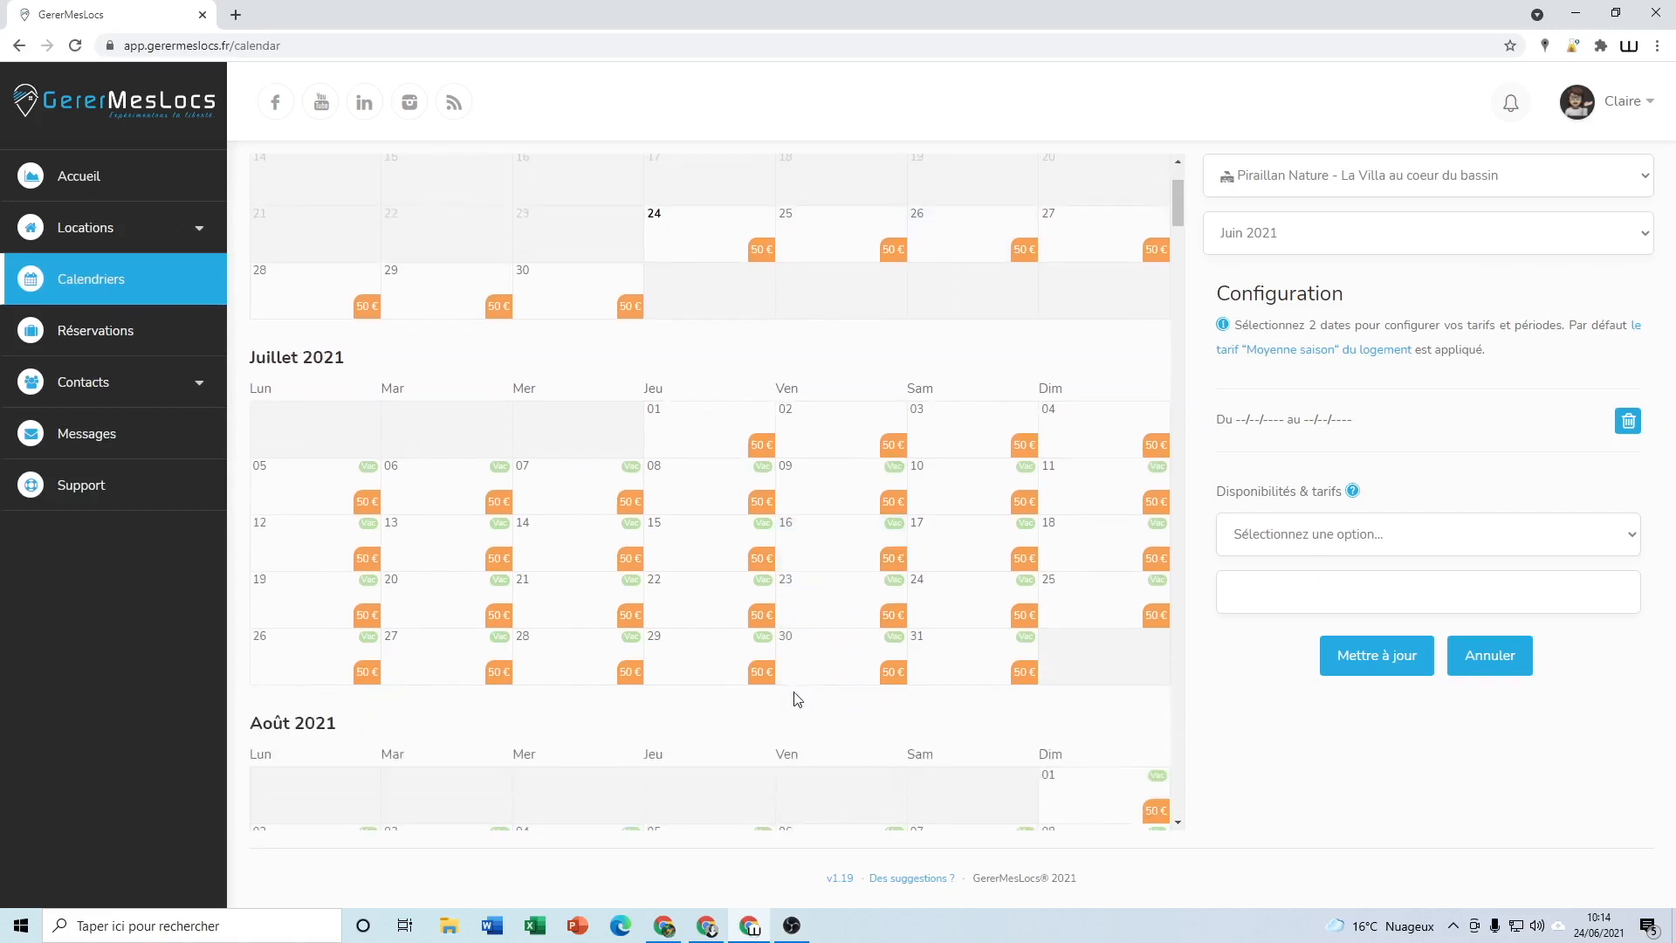
pyautogui.scroll(-4, 797, 698)
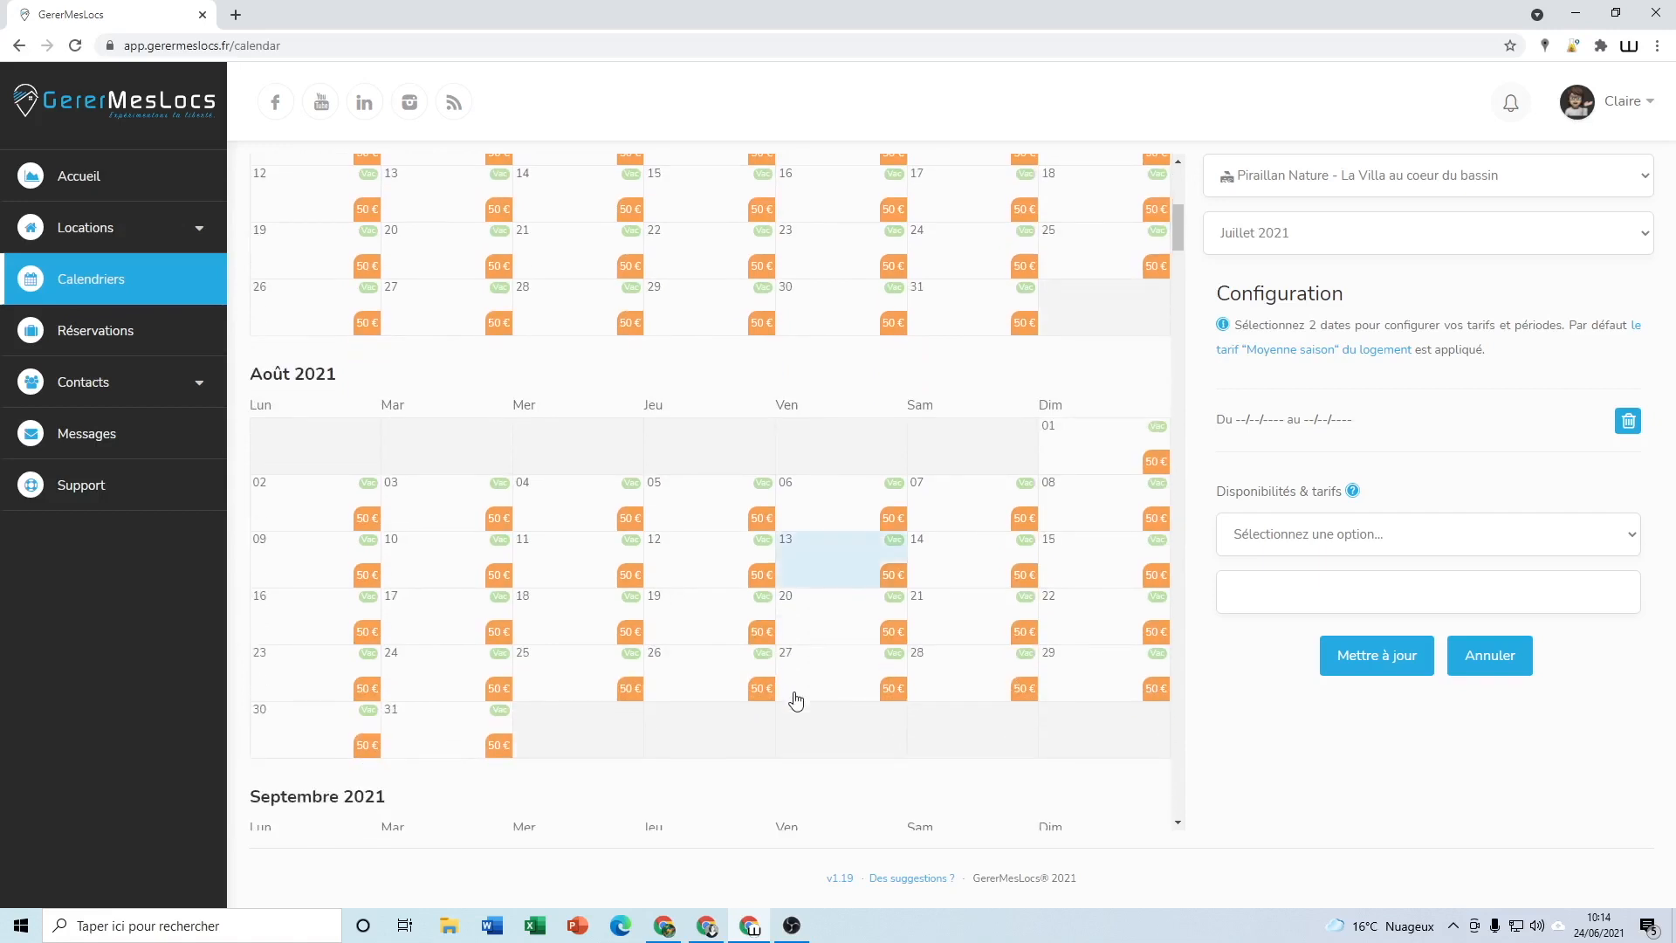
pyautogui.scroll(6, 796, 699)
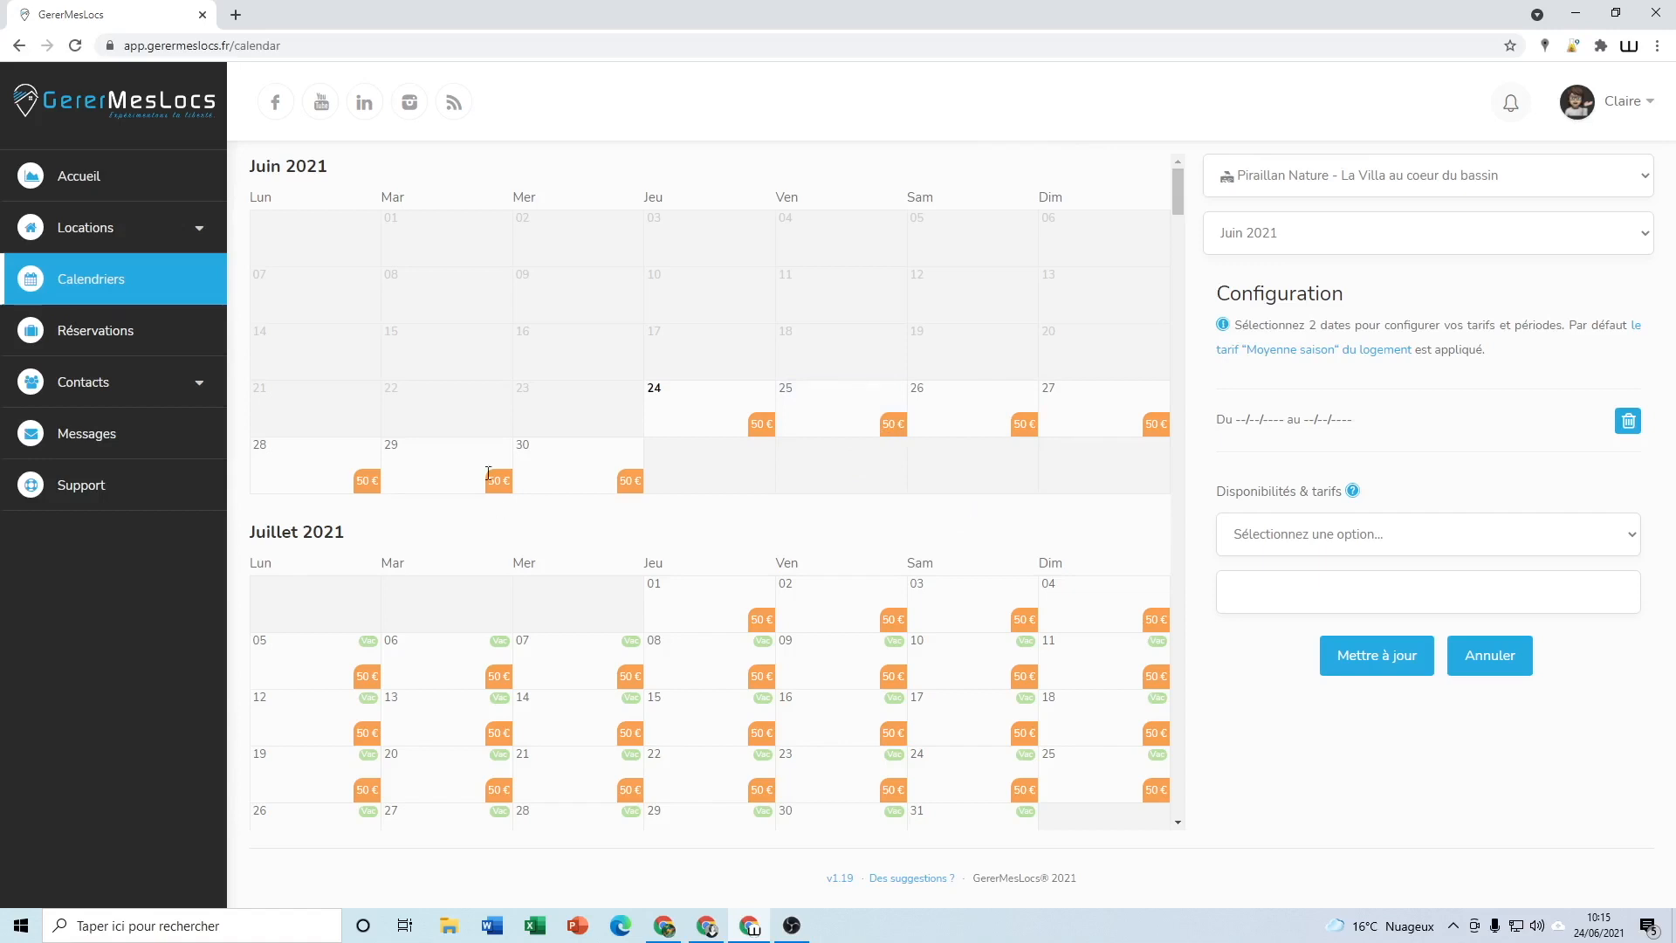
# - Open the Piraillan Nature villa for editing and review its seasonal rates in the Tarifs section of its preferences
pyautogui.click(92, 233)
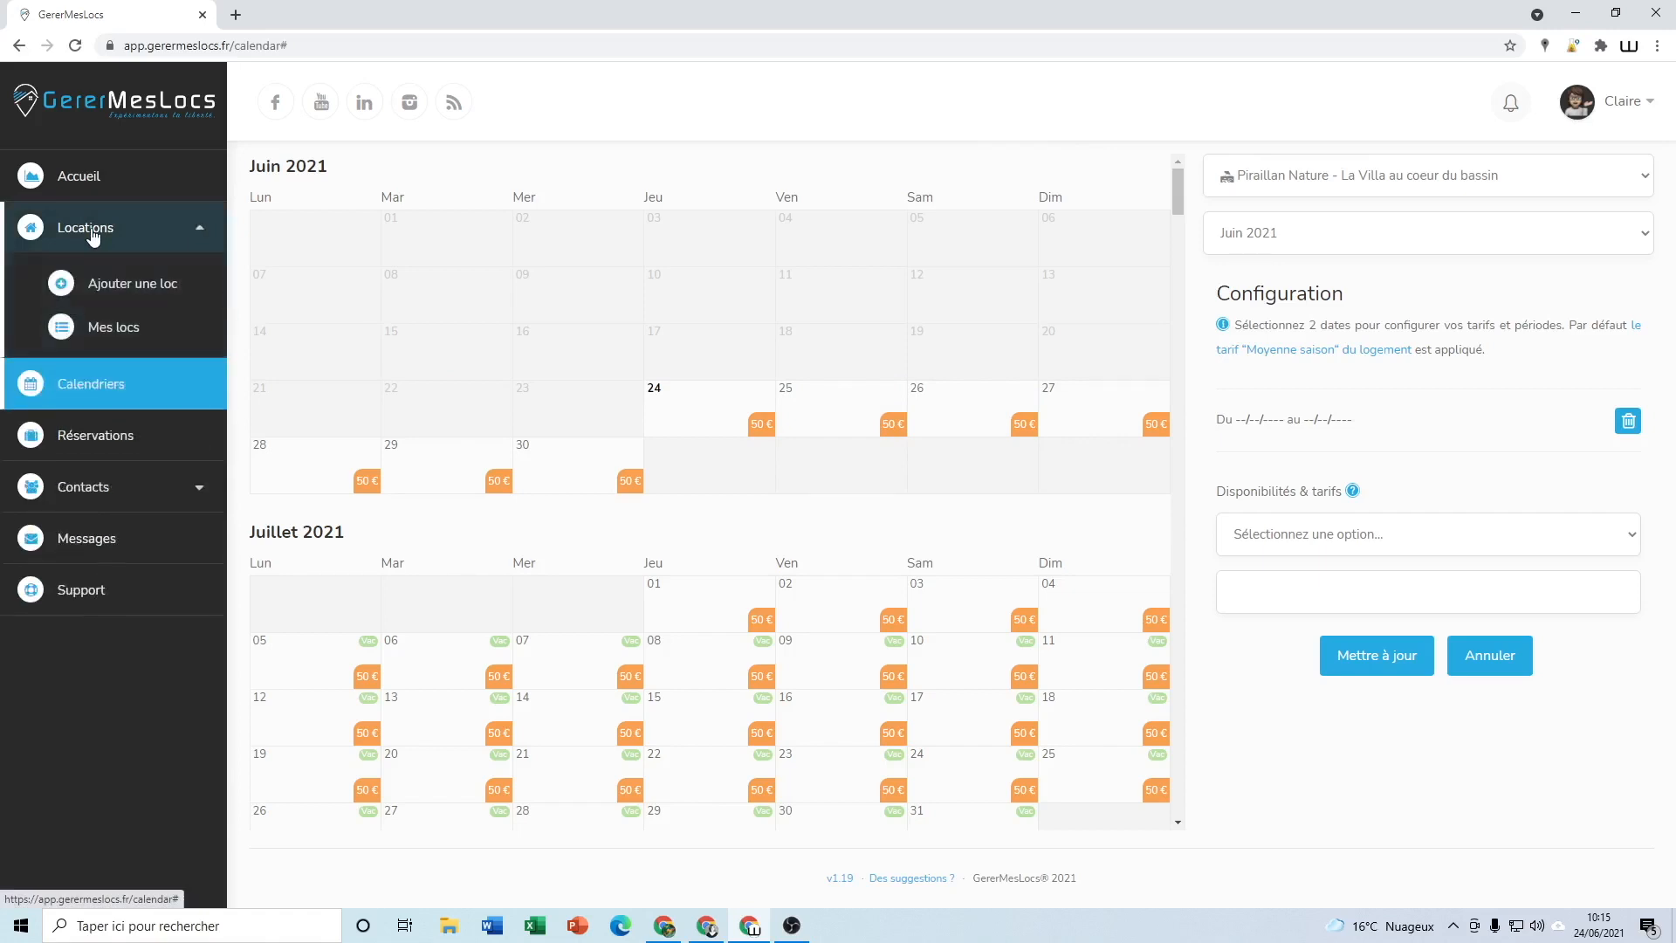
pyautogui.click(93, 328)
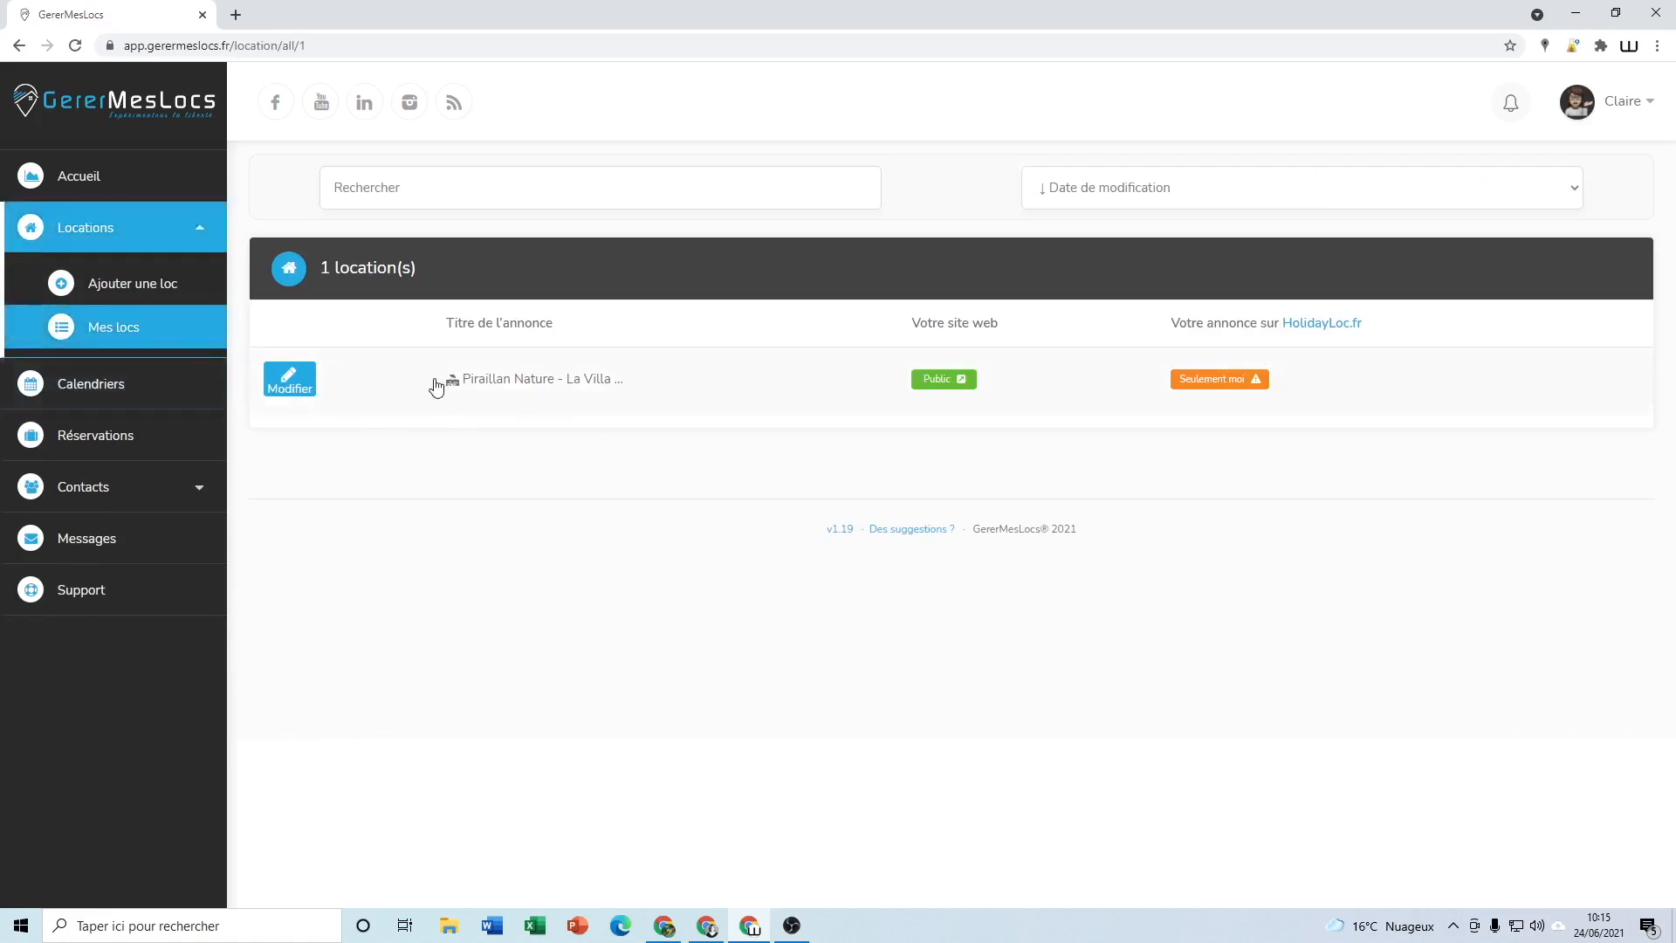
pyautogui.click(288, 384)
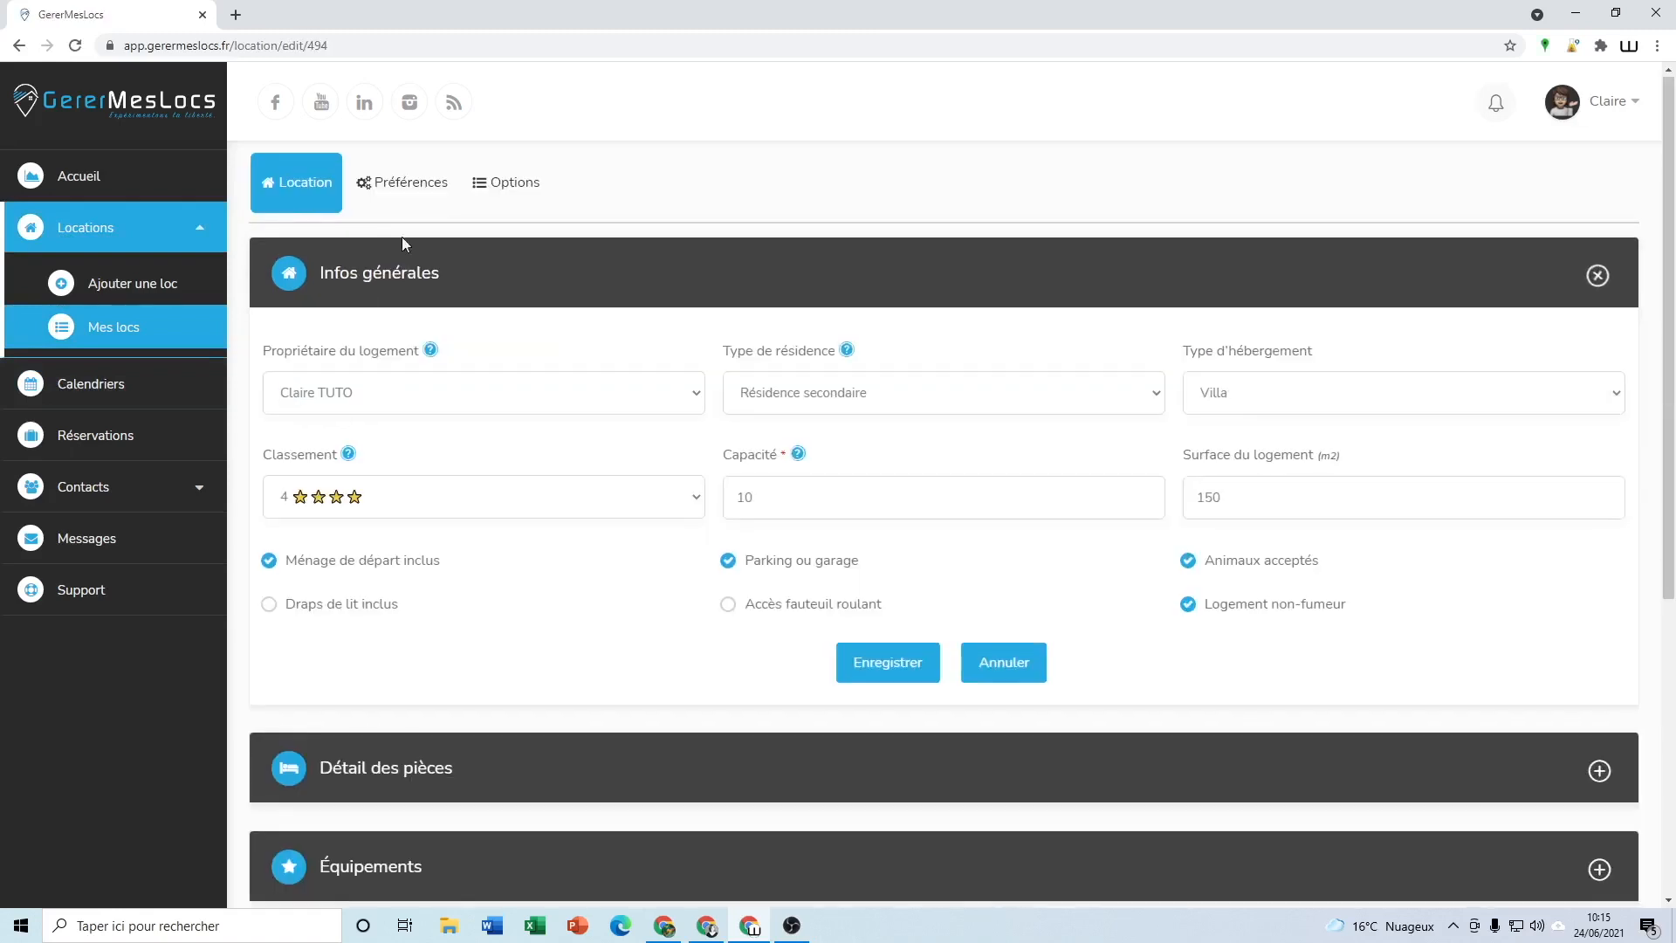
pyautogui.click(400, 185)
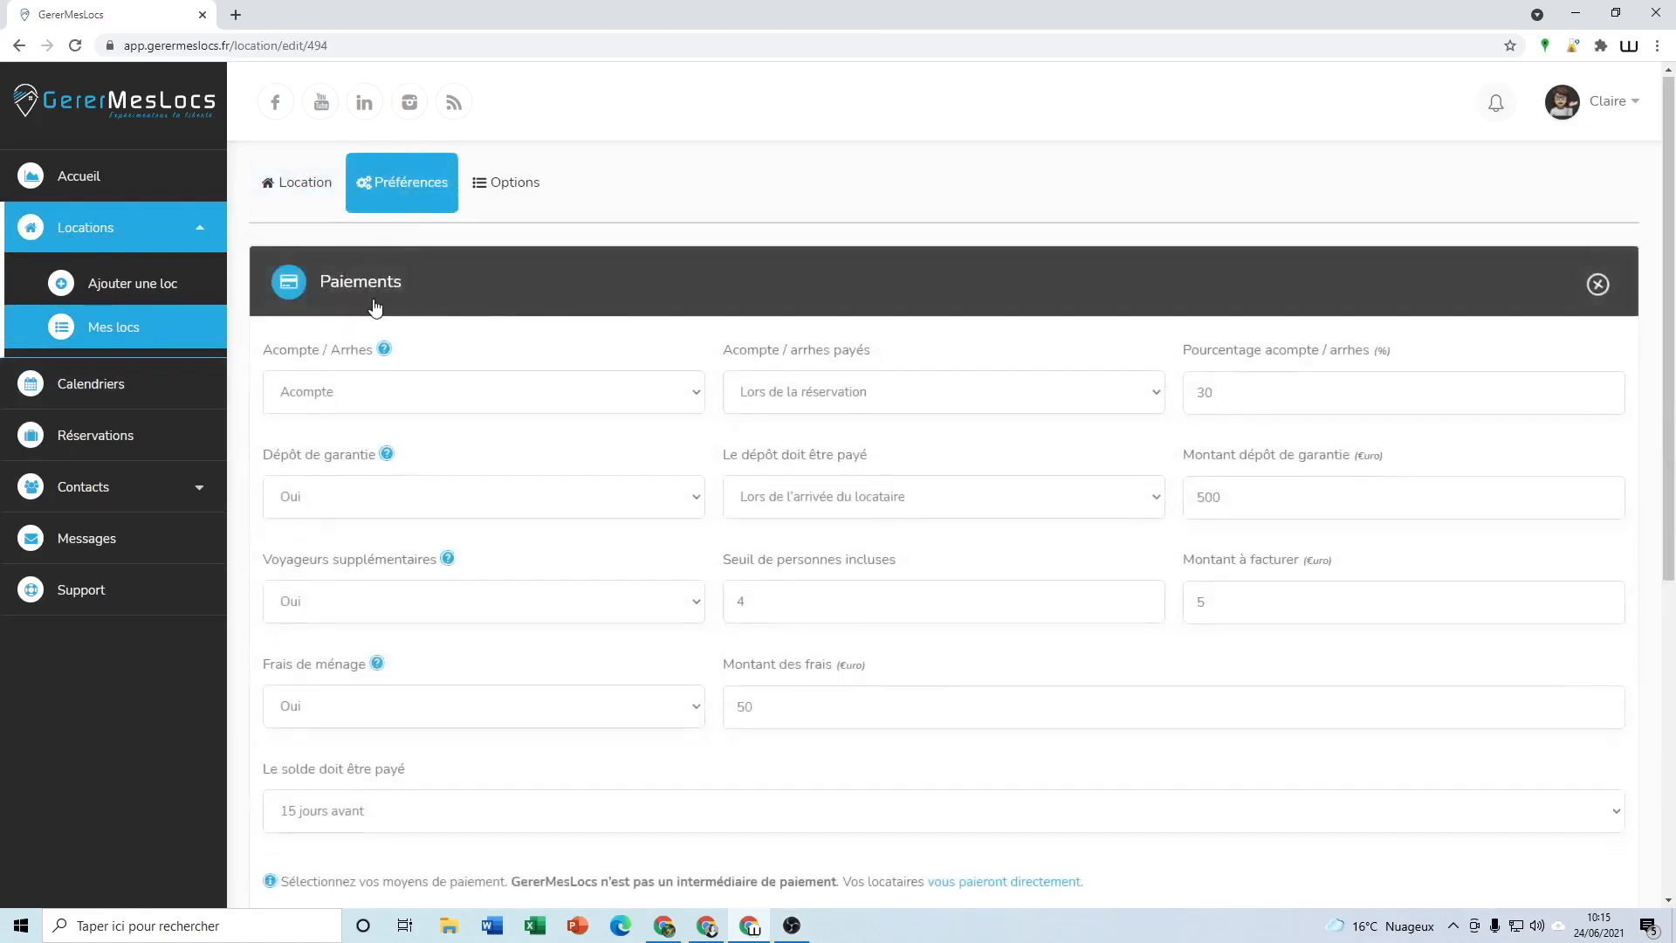
pyautogui.click(376, 307)
pyautogui.click(353, 382)
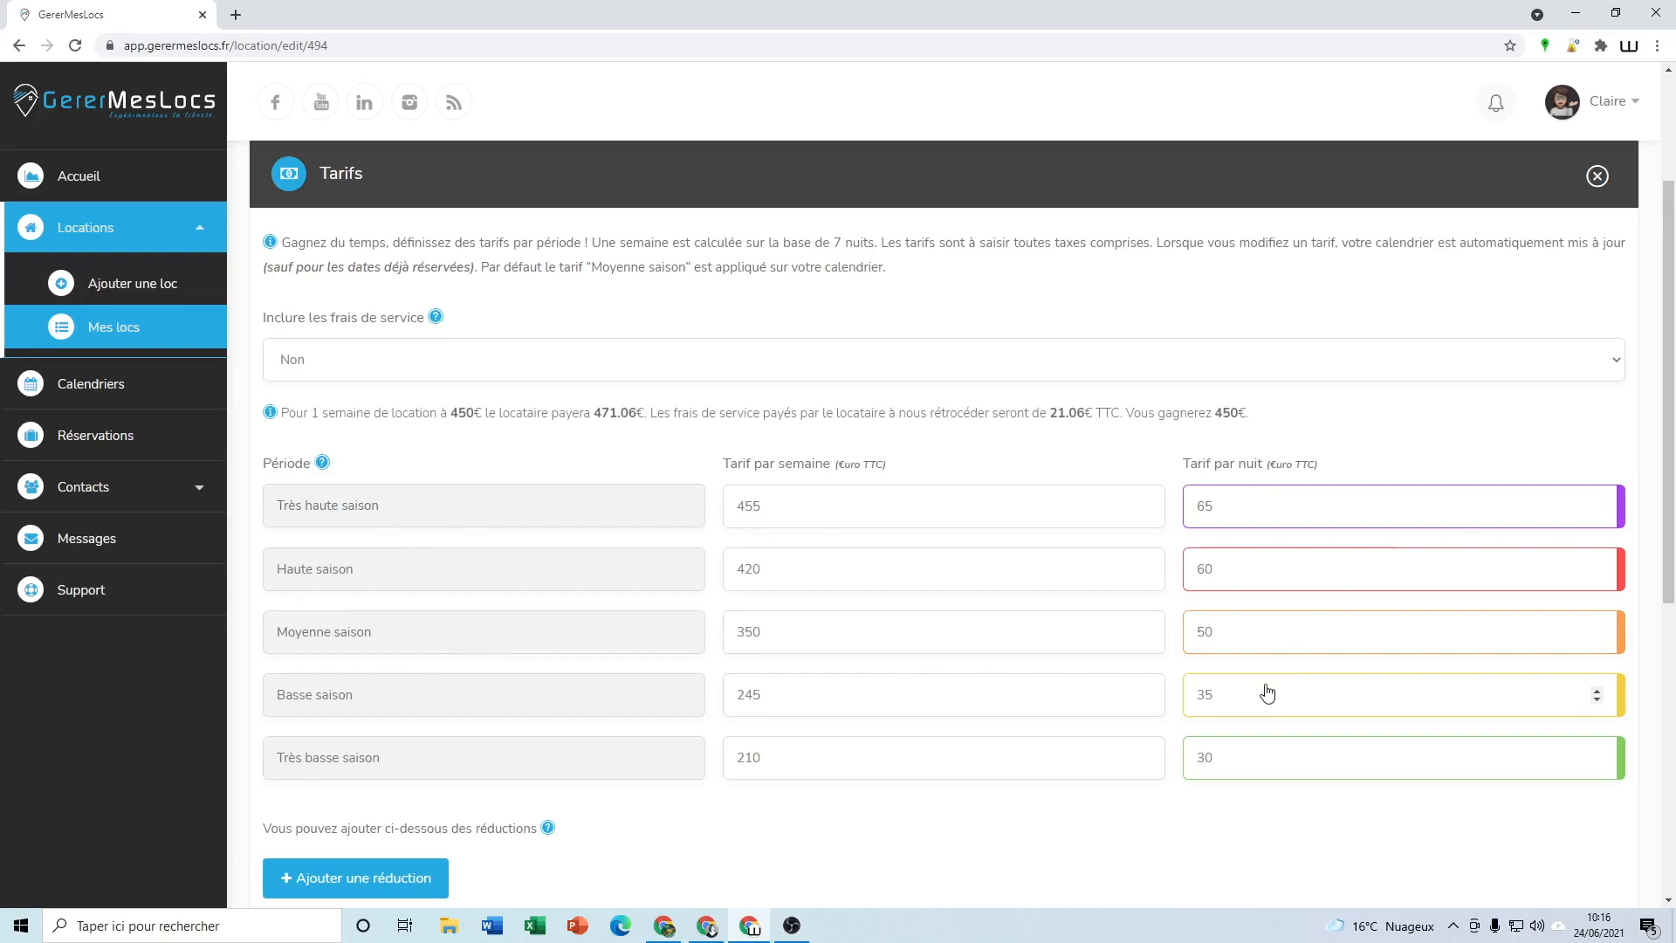
pyautogui.scroll(3, 576, 237)
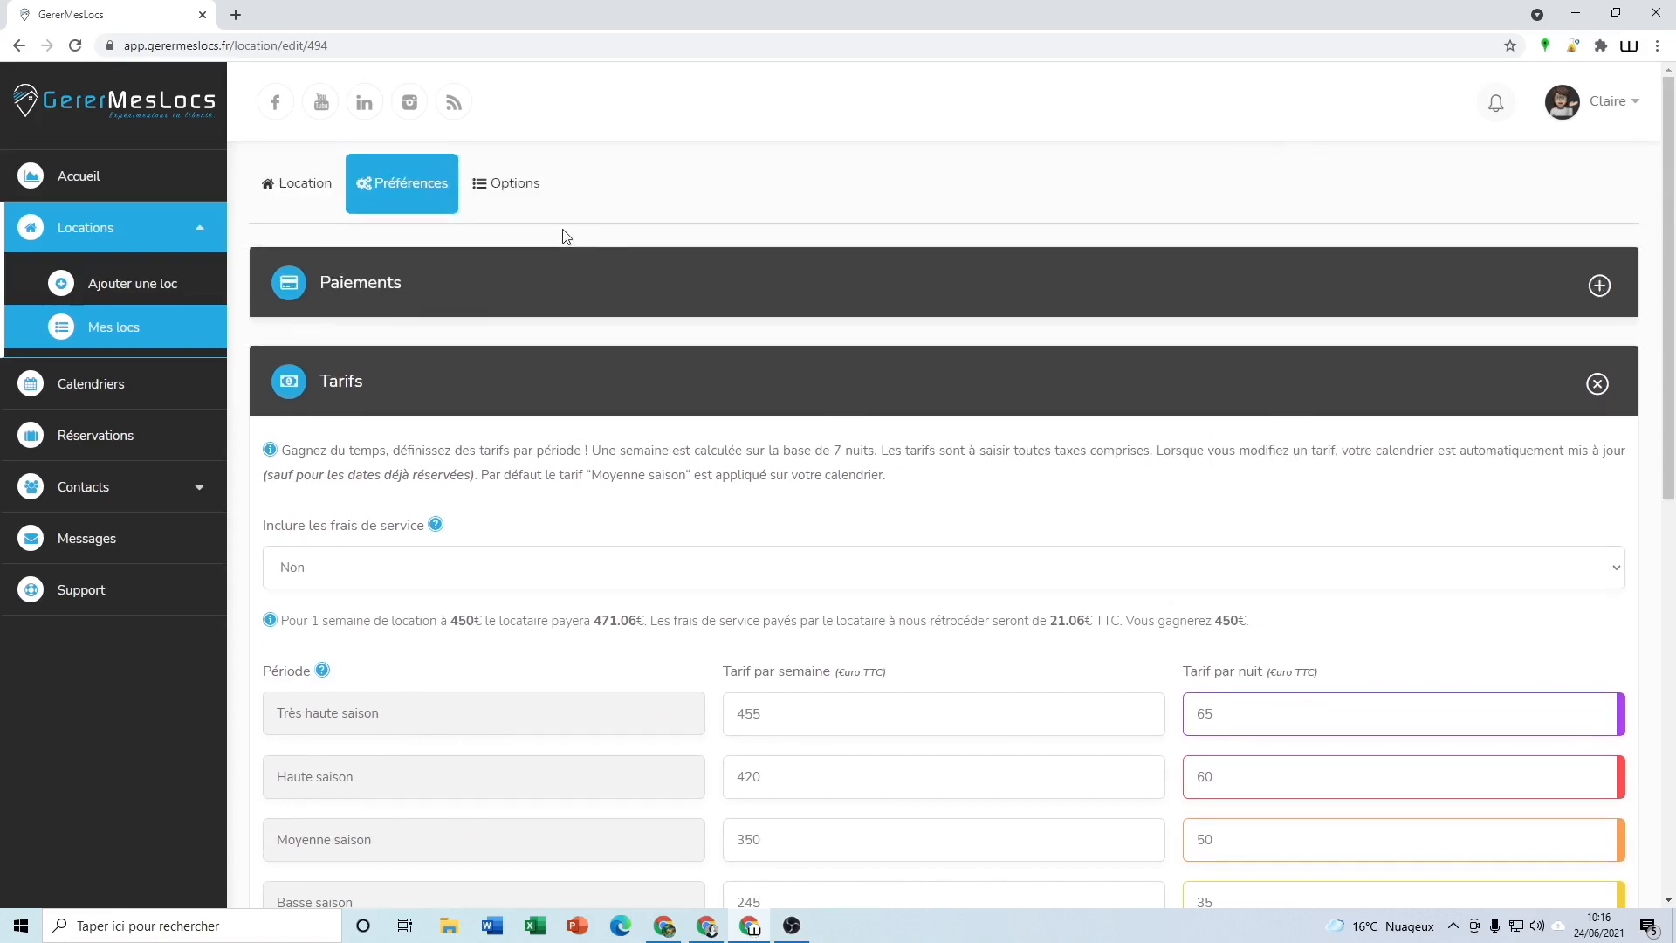
pyautogui.scroll(-2, 578, 558)
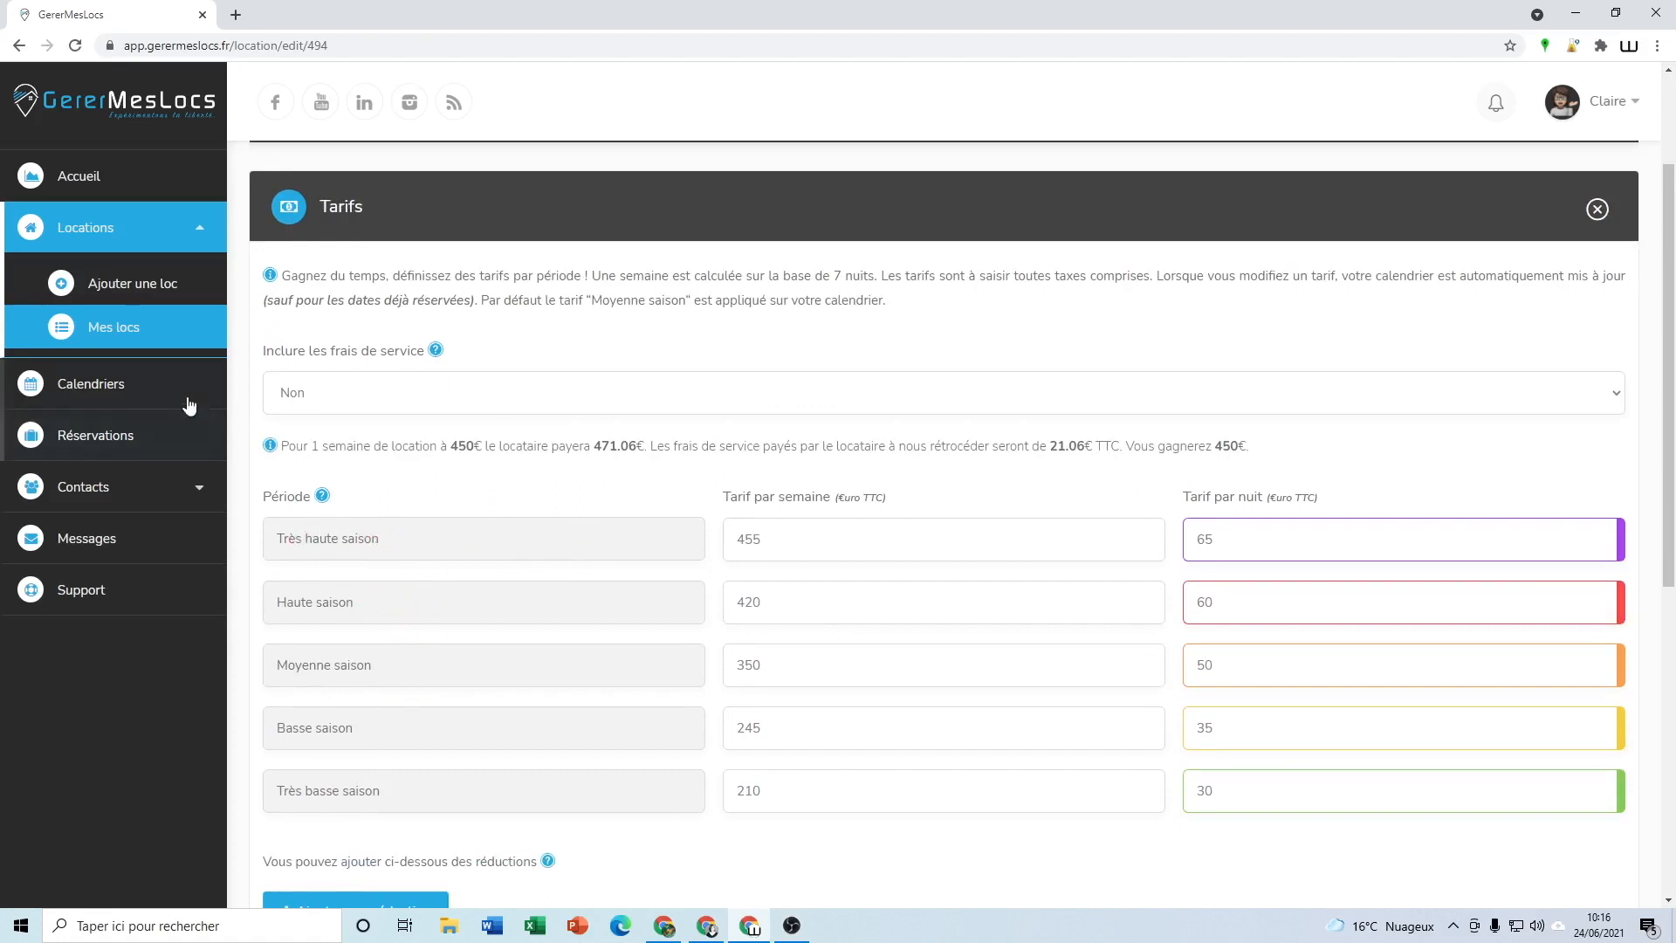
# - Return to the calendars, choose the Piraillan Nature villa and jump to Août 2022
pyautogui.click(100, 385)
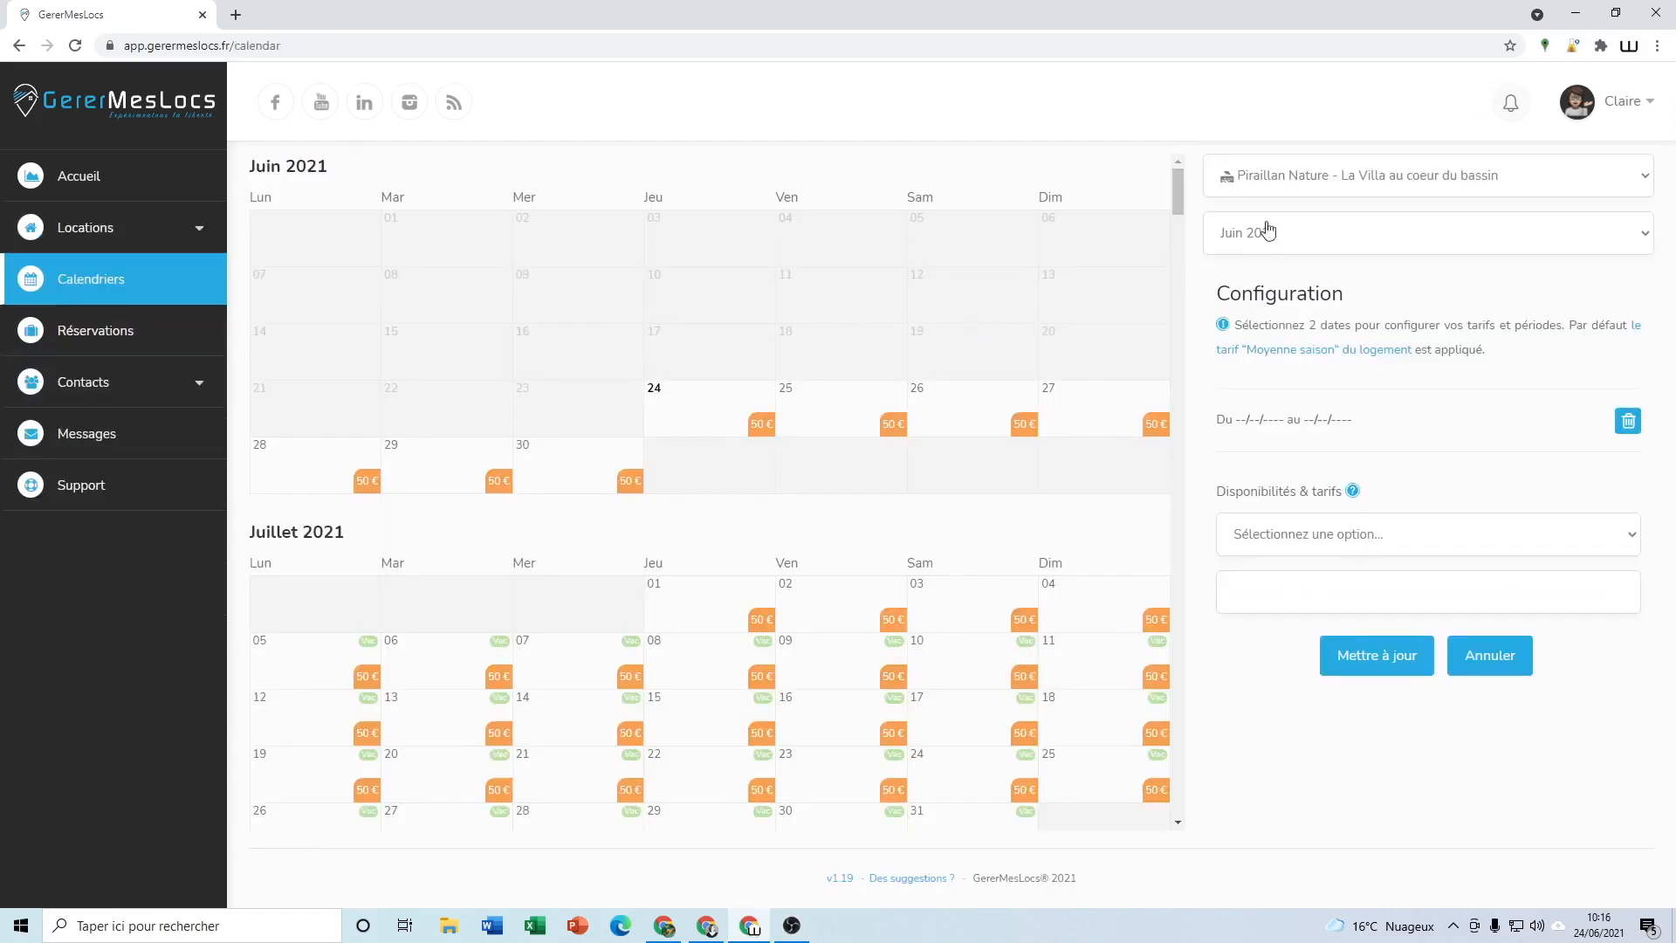
pyautogui.click(1558, 186)
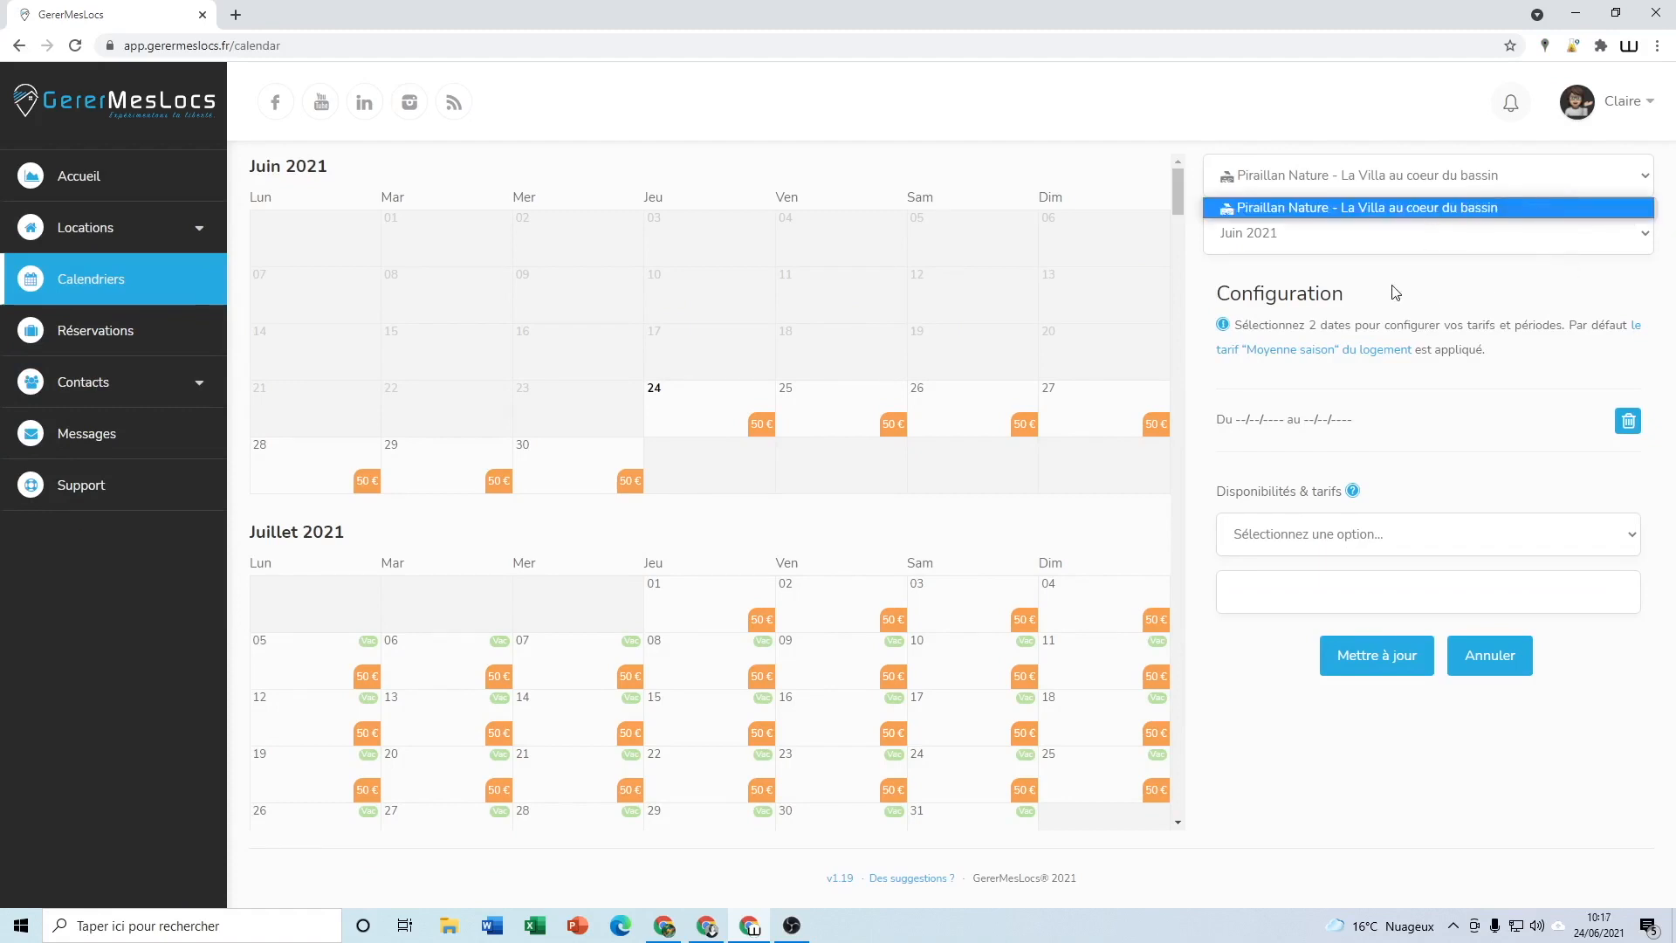
pyautogui.click(1433, 209)
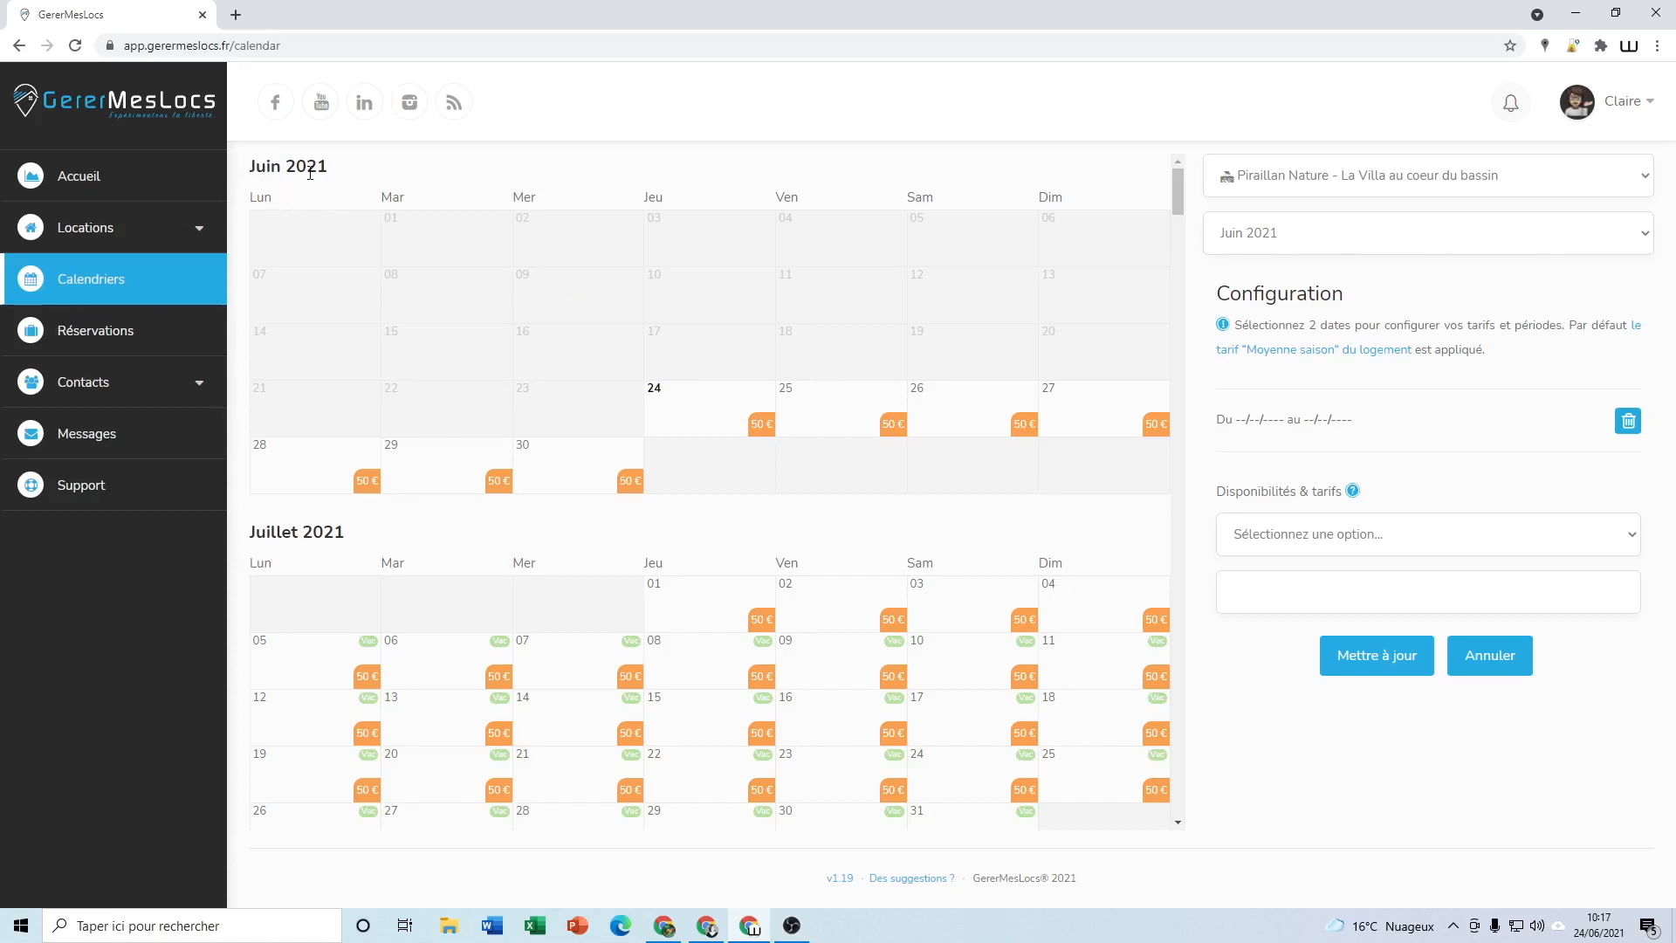
pyautogui.click(1376, 241)
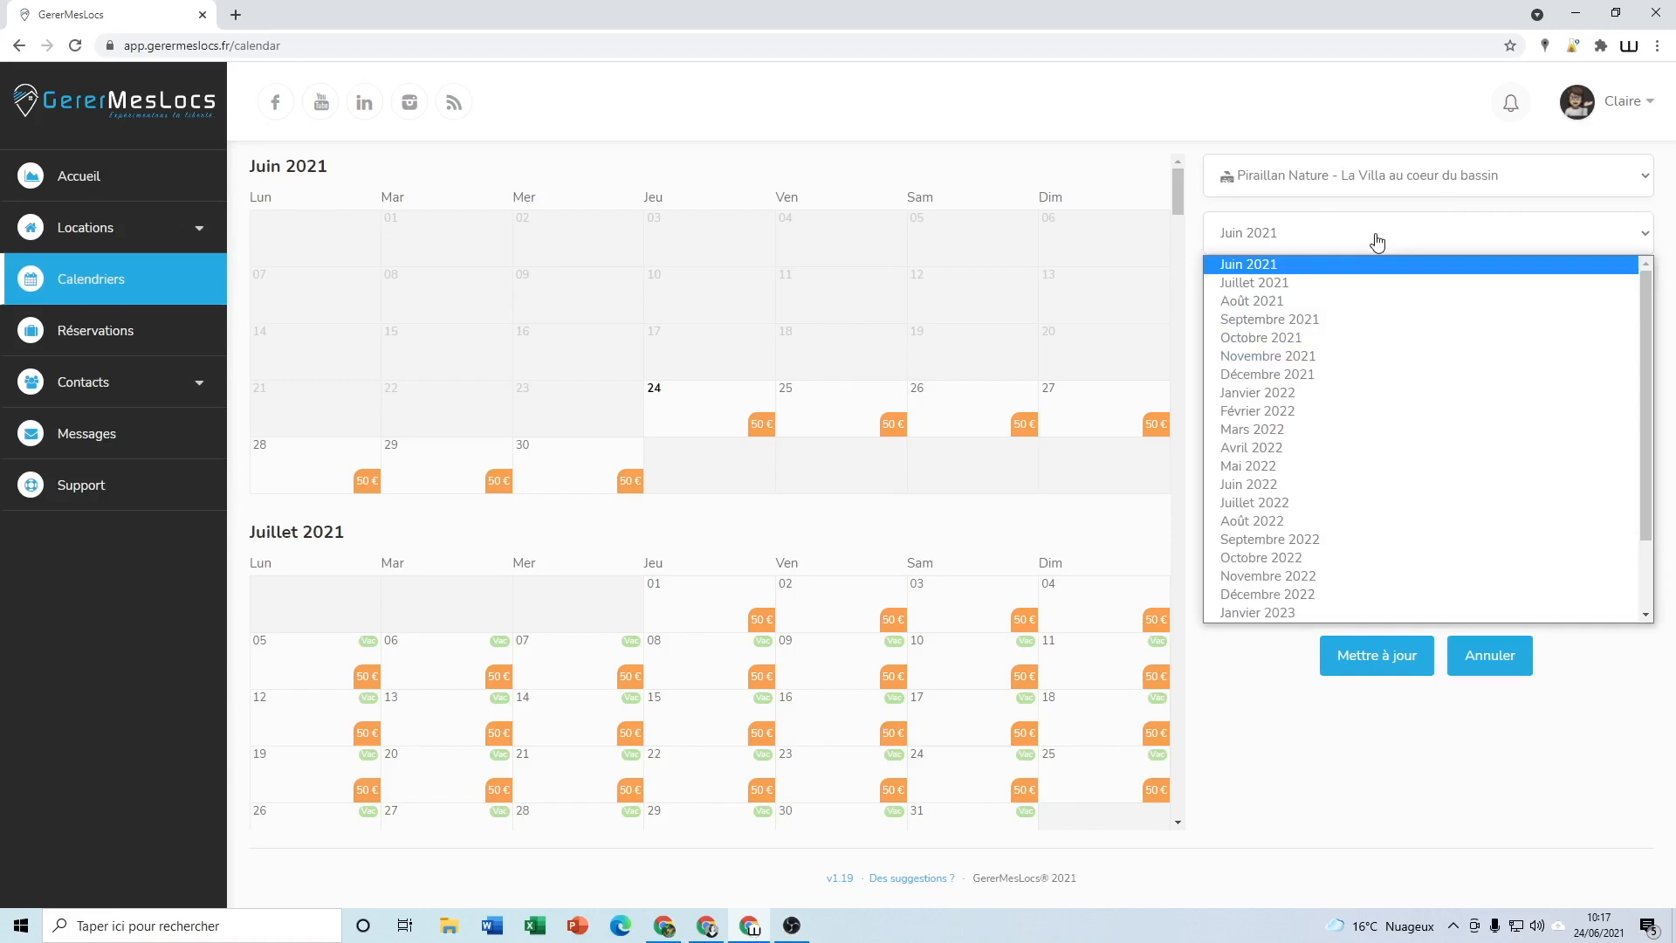
pyautogui.click(1260, 522)
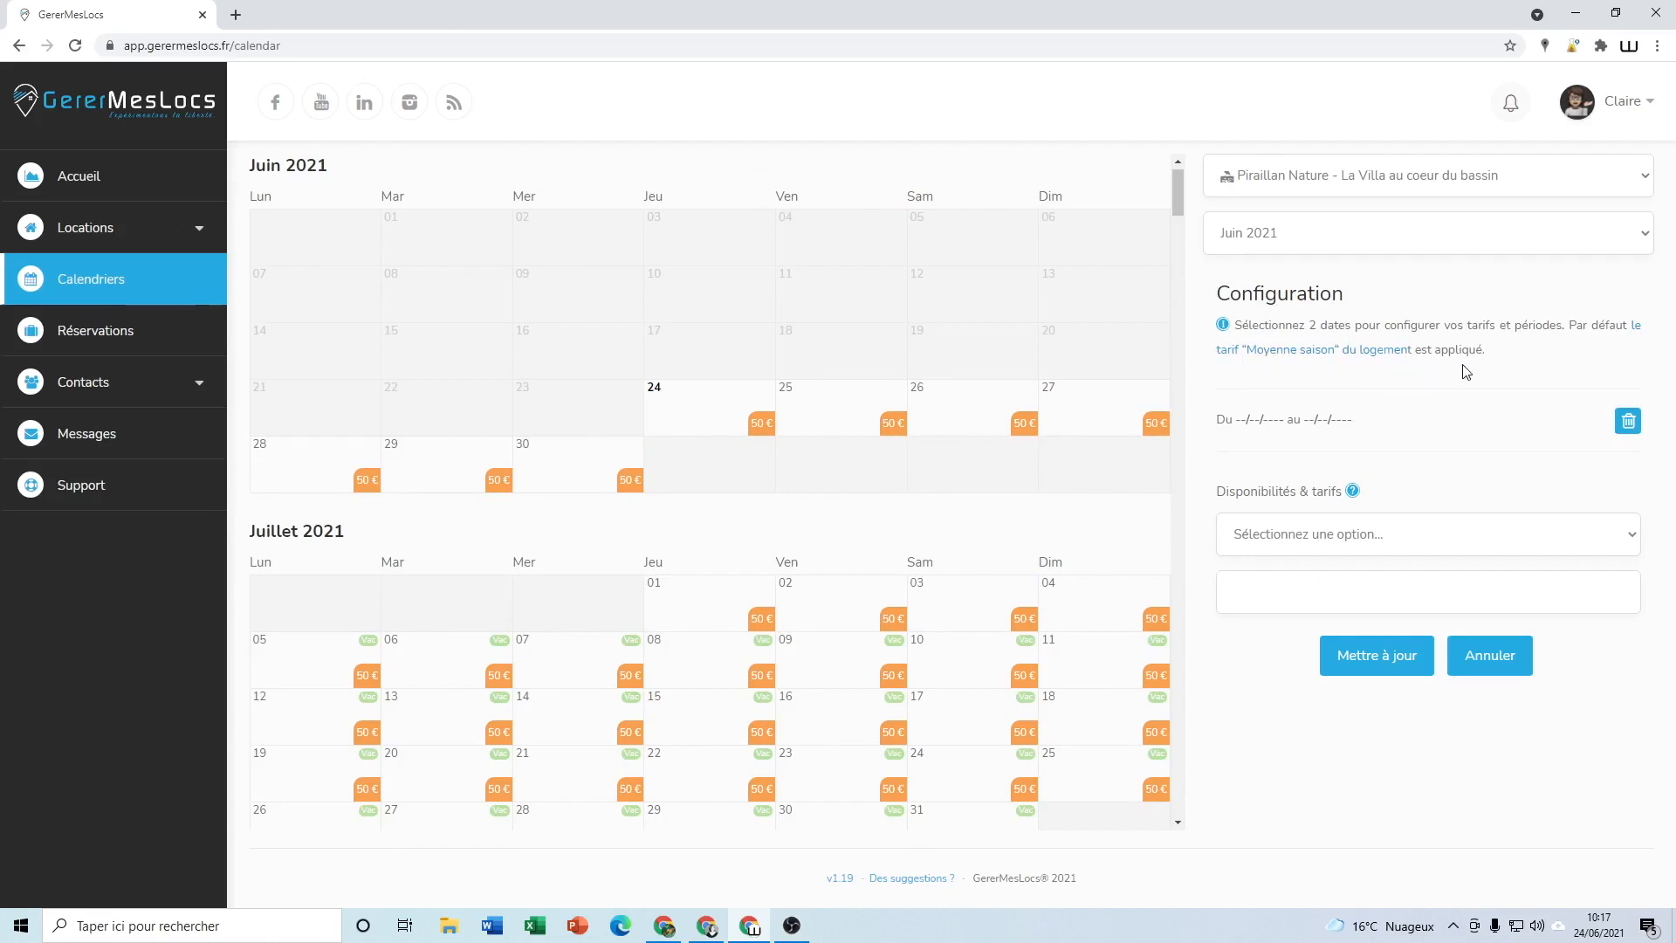
# - Select the period from 03/07/2021 to 27/08/2021 in the villa's calendar
pyautogui.scroll(-2, 1000, 502)
pyautogui.scroll(1, 998, 411)
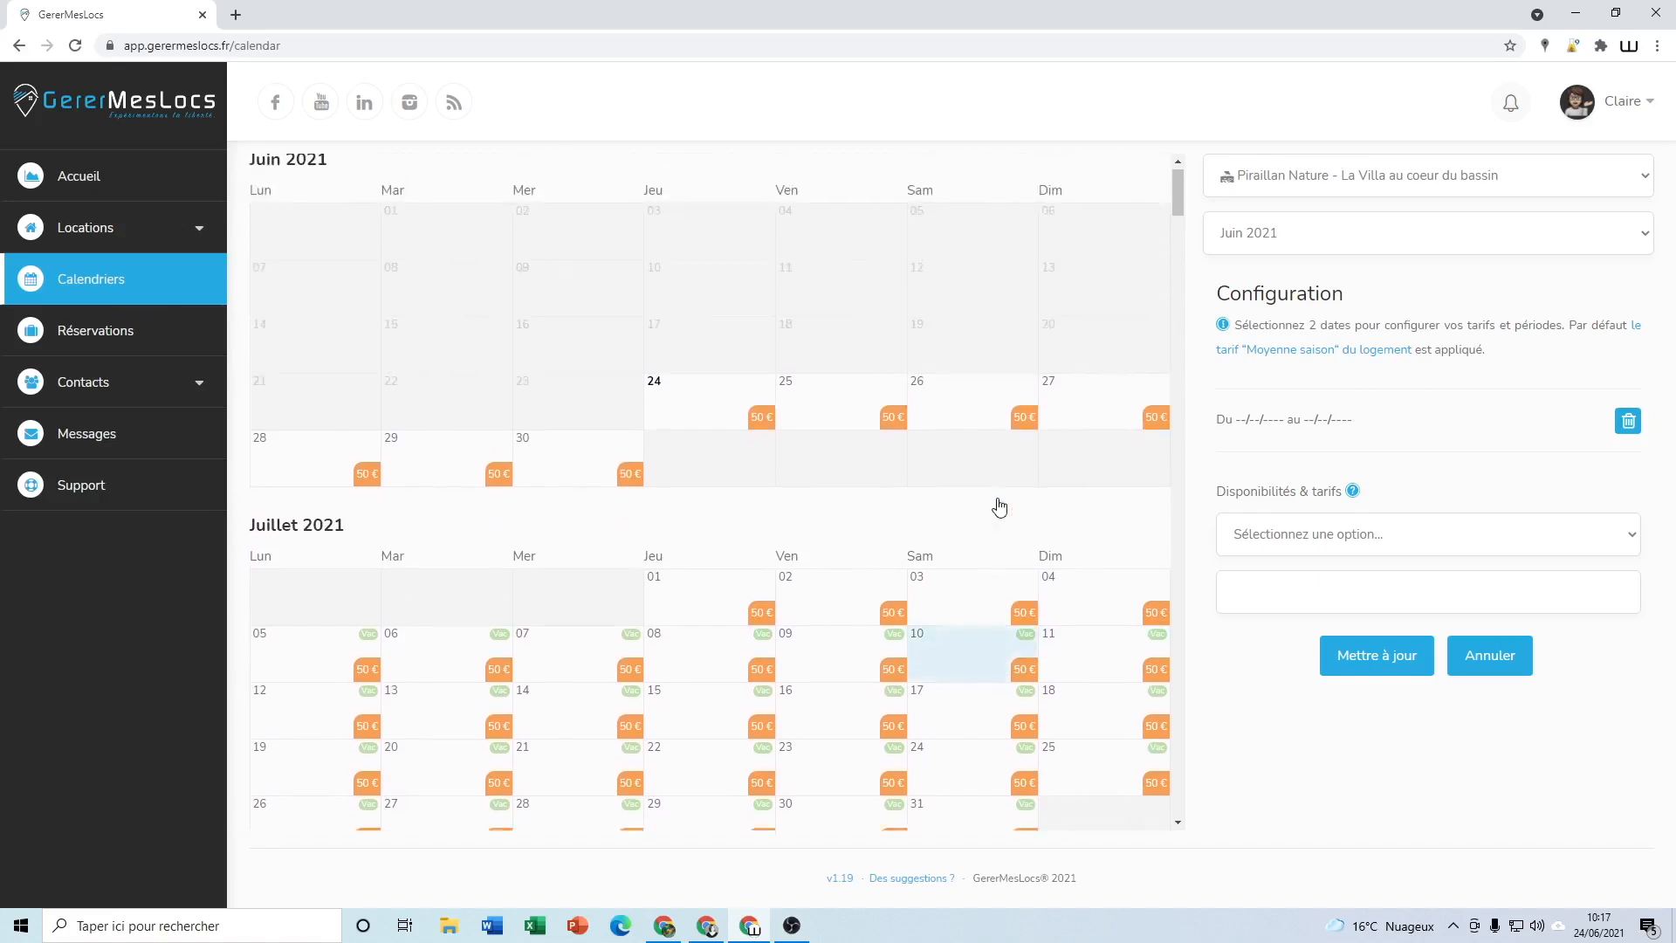
pyautogui.scroll(-1, 641, 554)
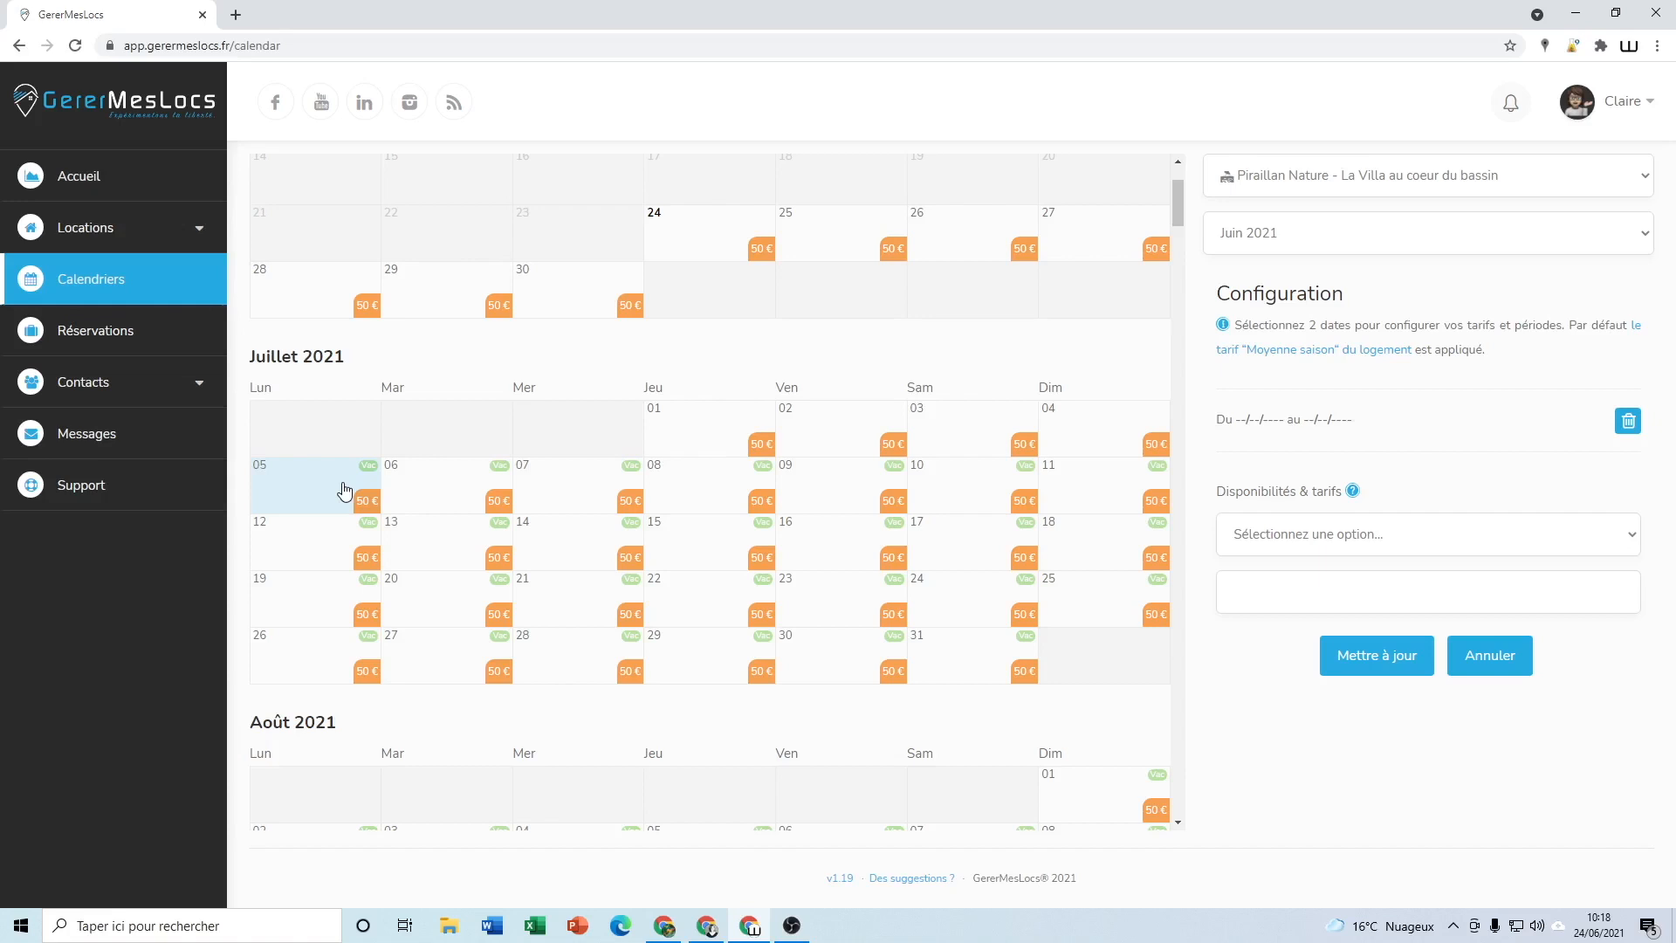
pyautogui.scroll(-2, 345, 490)
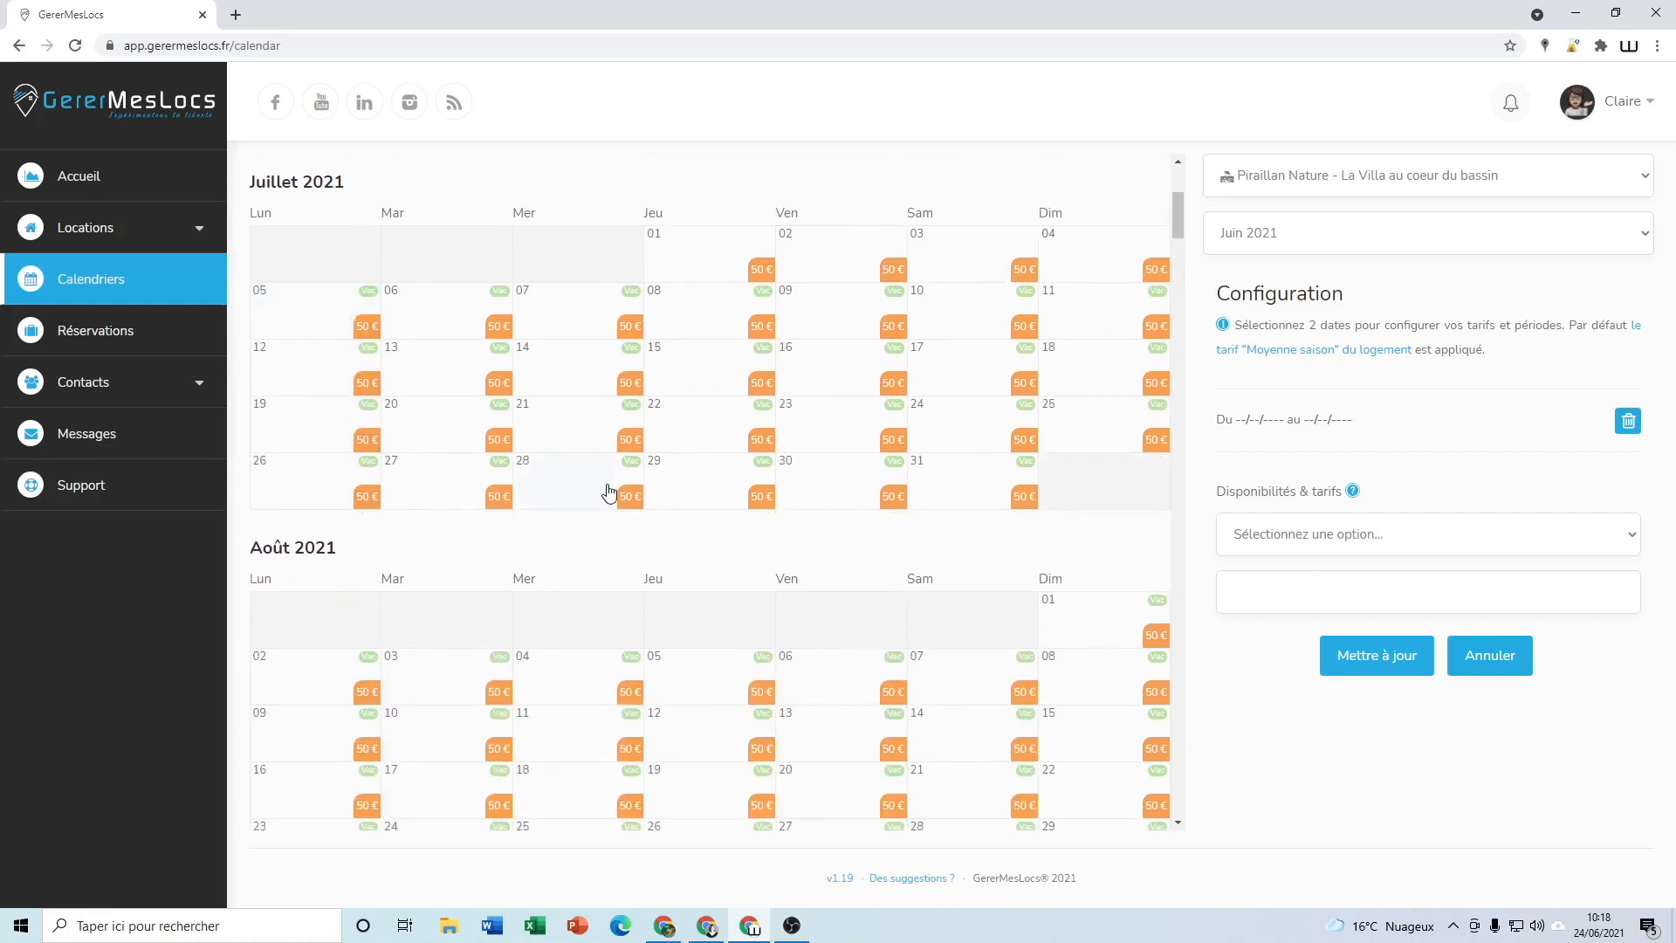
pyautogui.scroll(2, 610, 491)
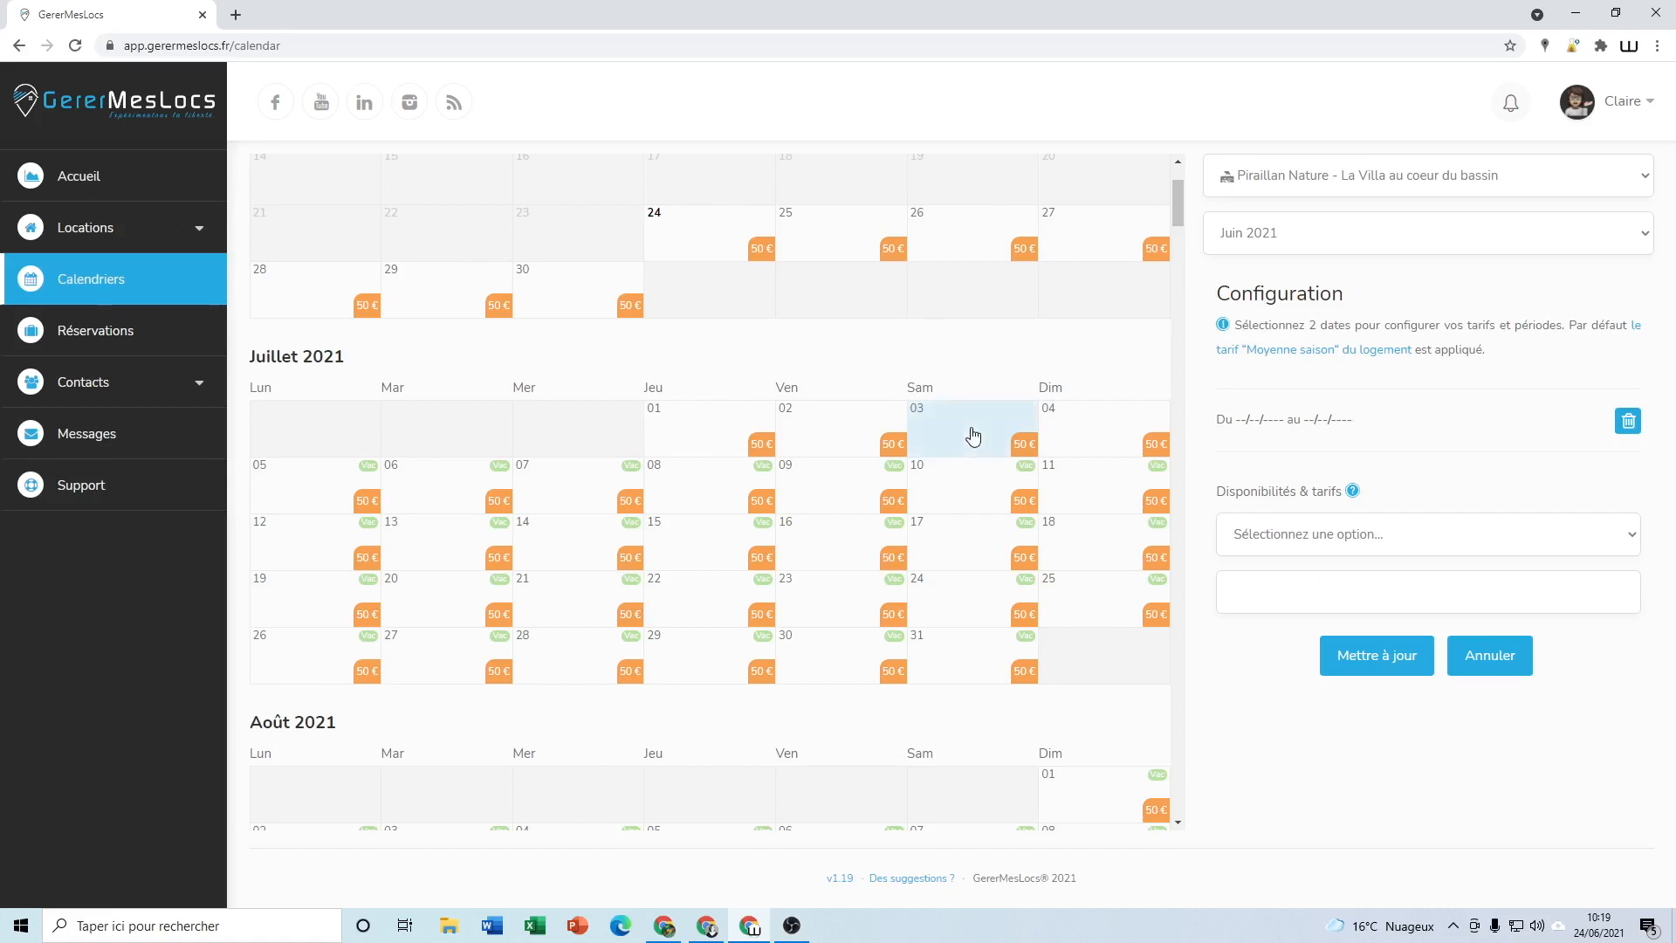
pyautogui.click(973, 435)
pyautogui.scroll(-9, 958, 524)
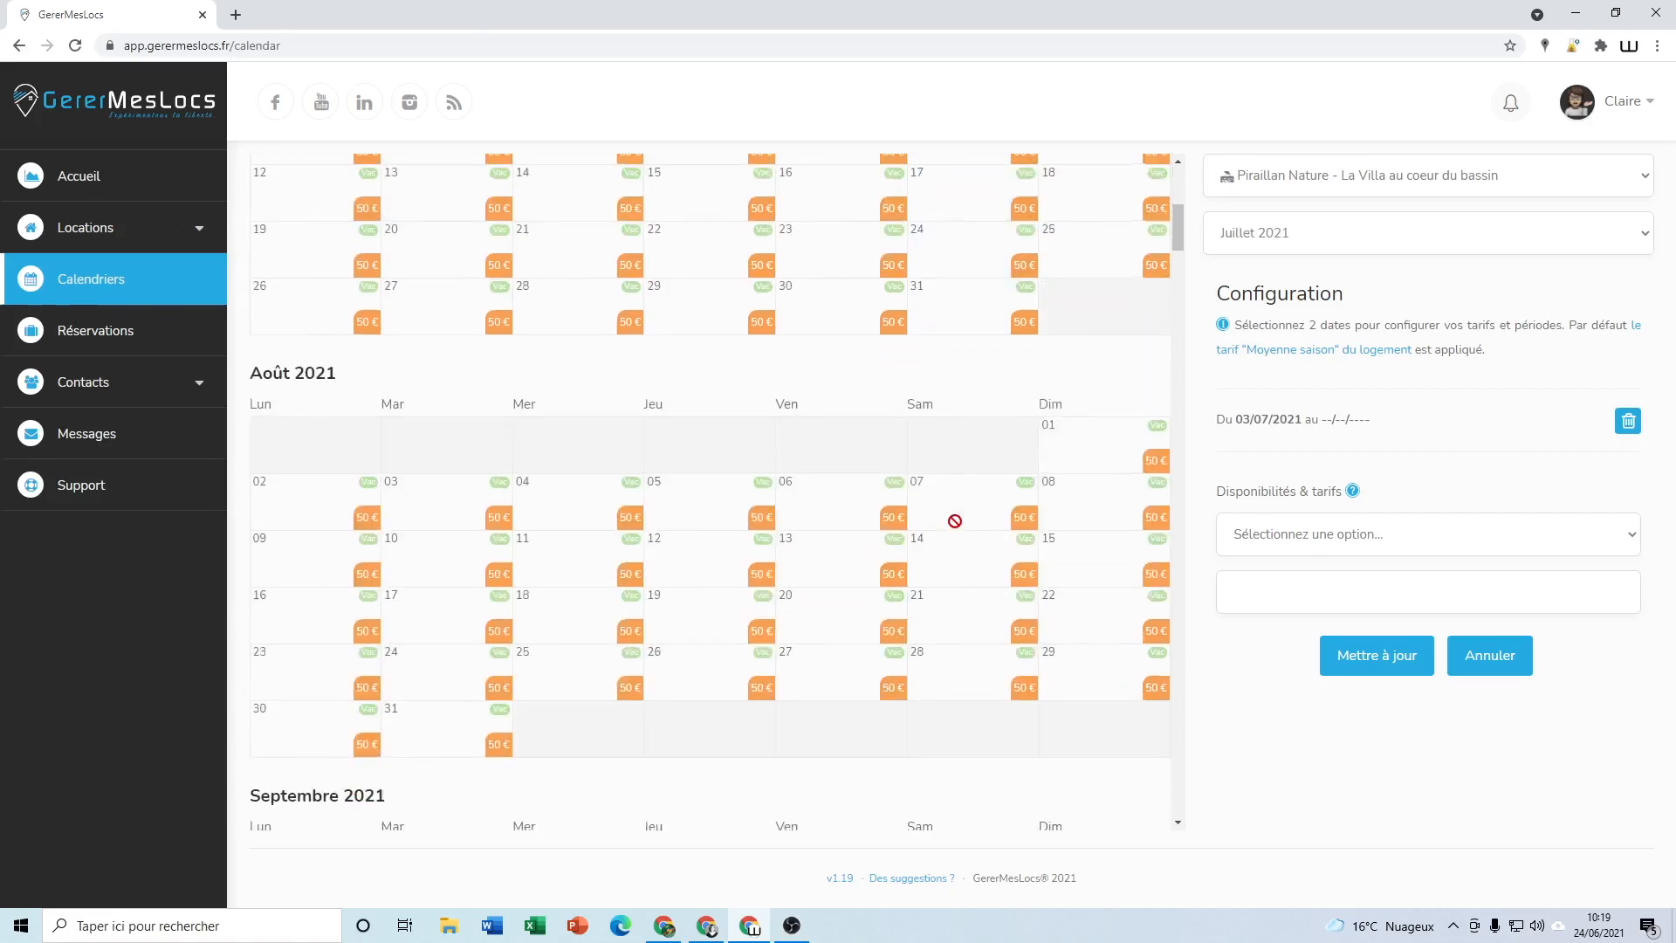
pyautogui.scroll(1, 958, 528)
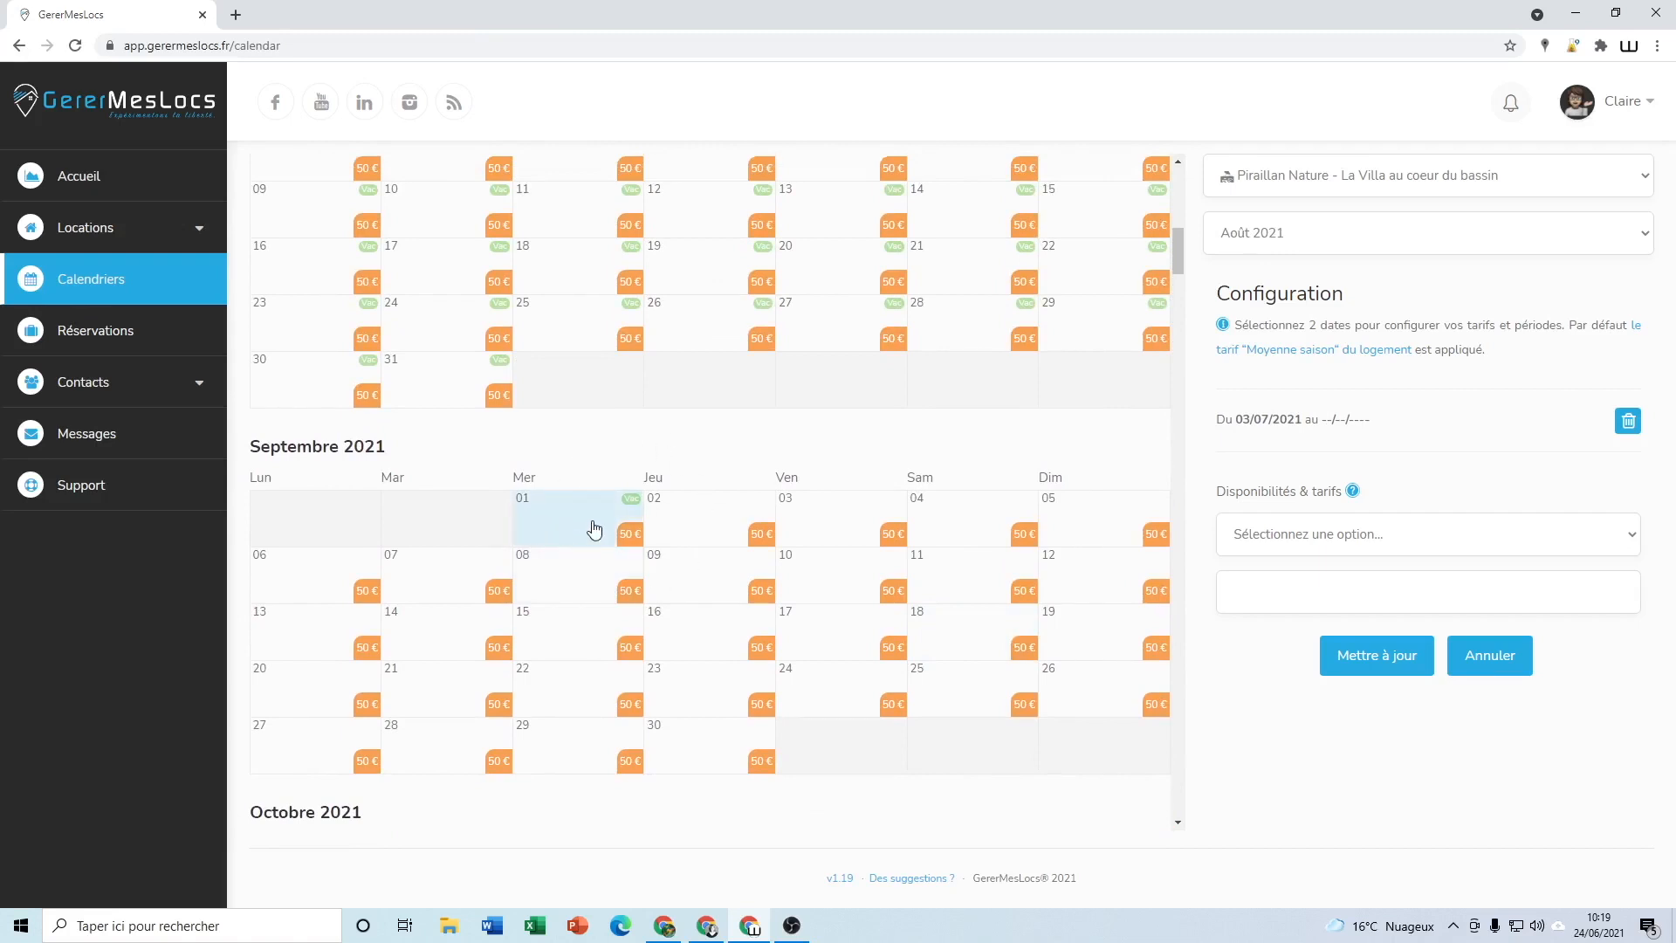
pyautogui.scroll(1, 595, 528)
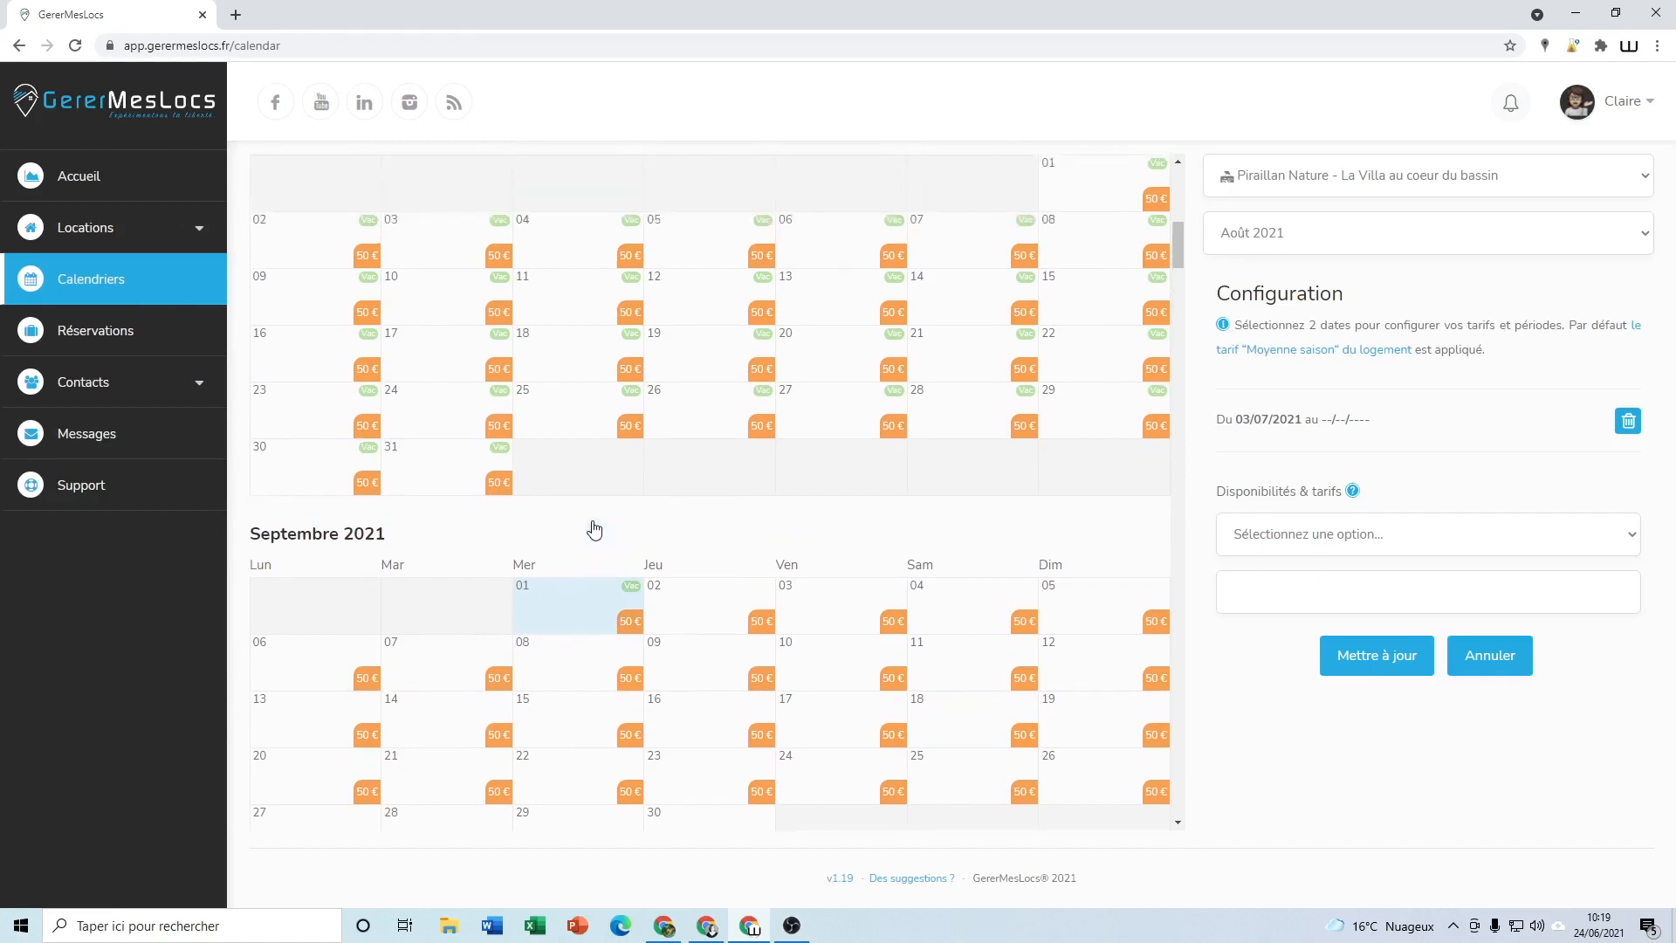
pyautogui.scroll(1, 594, 527)
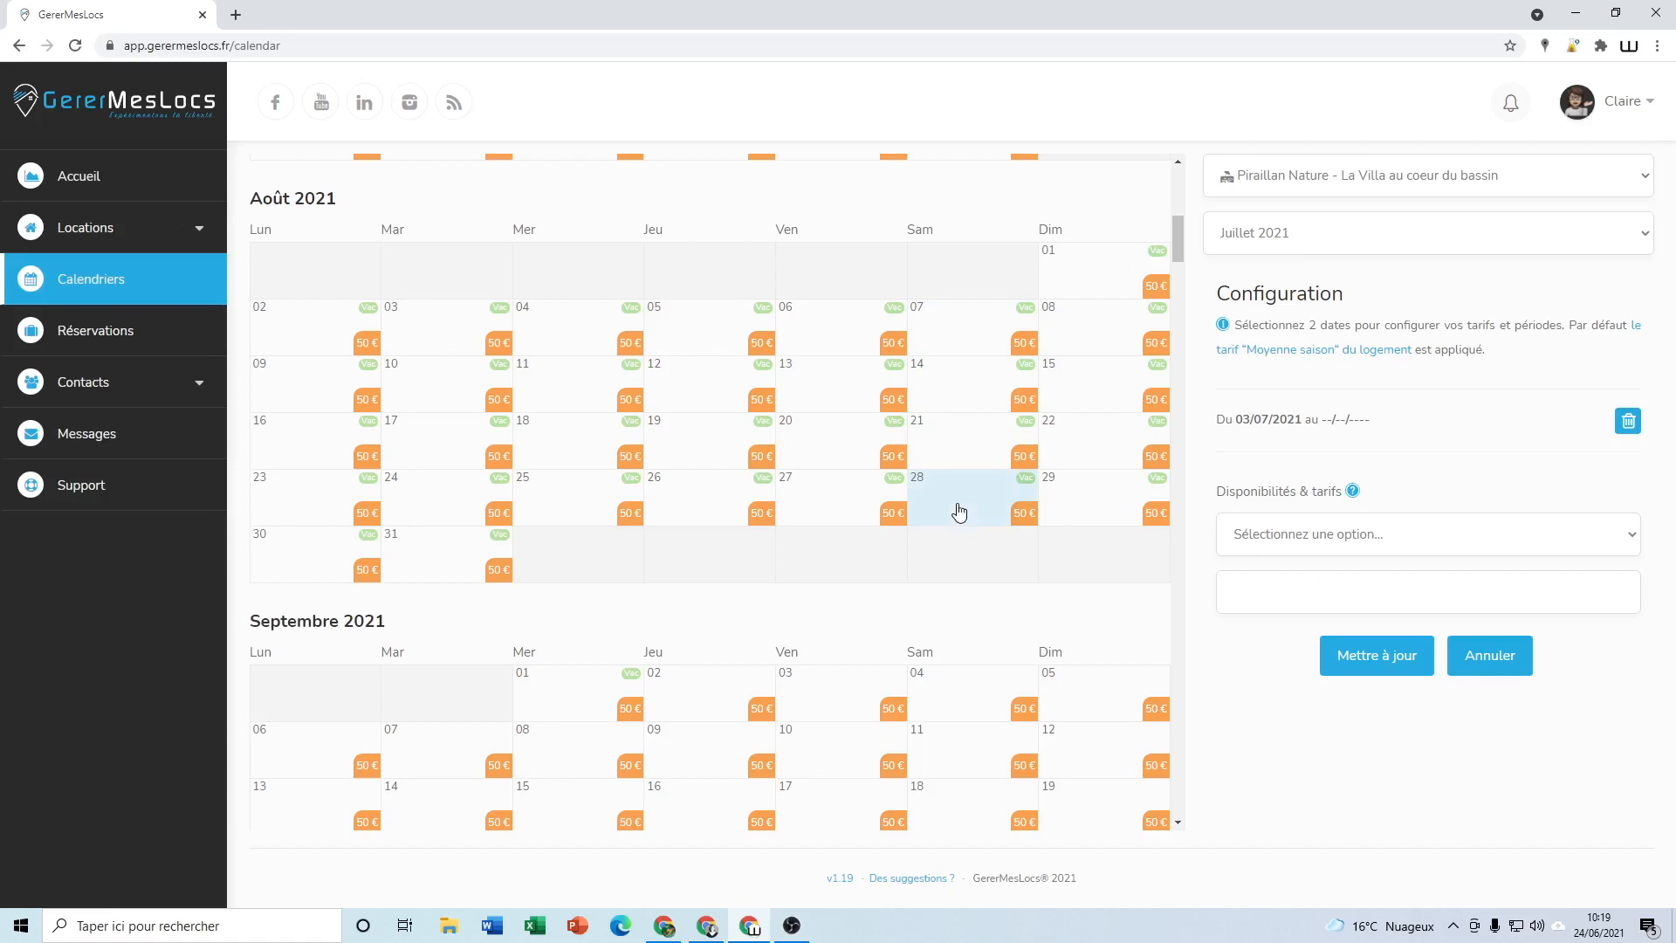
pyautogui.click(846, 499)
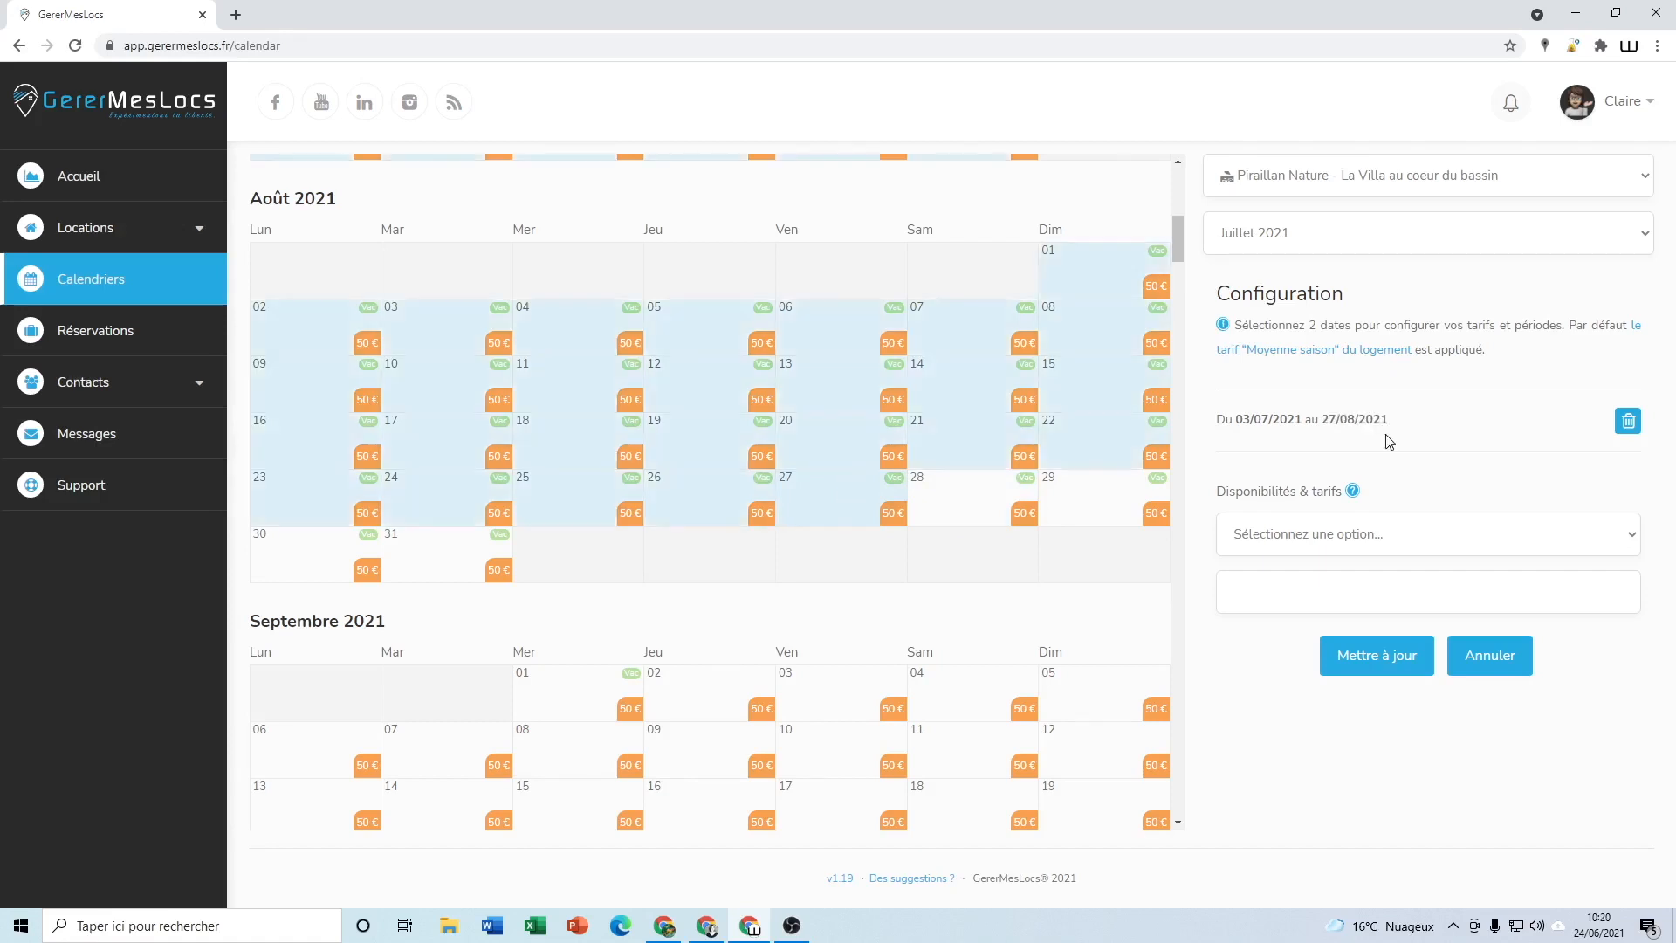
# - Apply the Très haute saison rate to the selected dates and update the calendar
pyautogui.click(1327, 546)
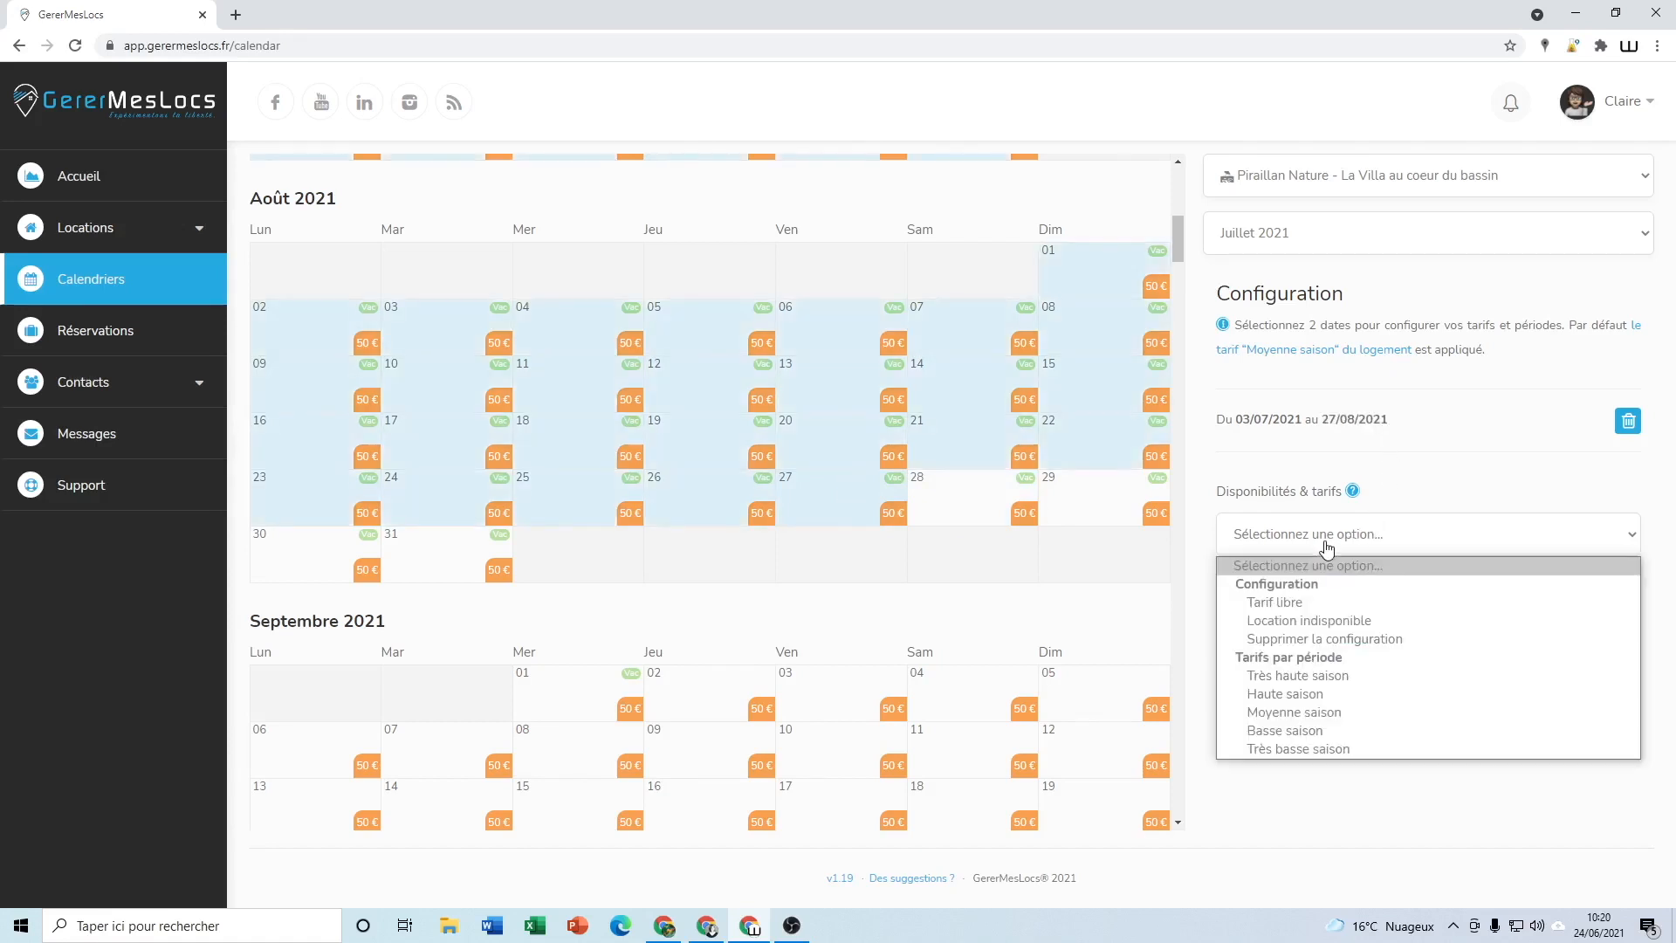
pyautogui.click(1283, 680)
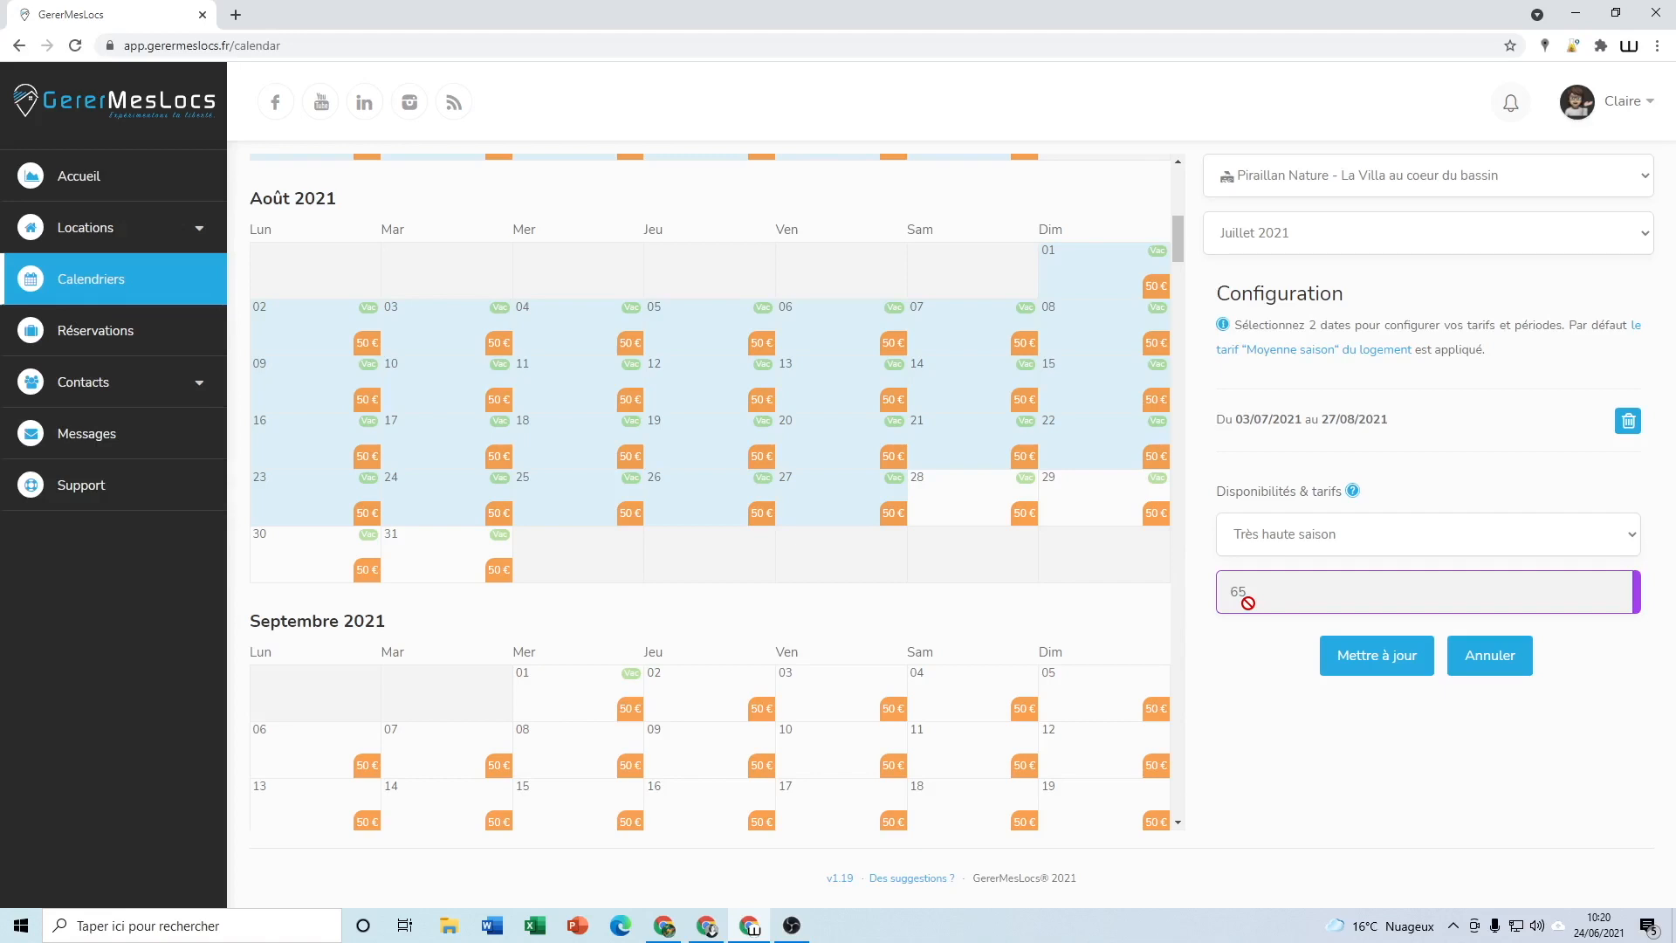
pyautogui.click(1377, 656)
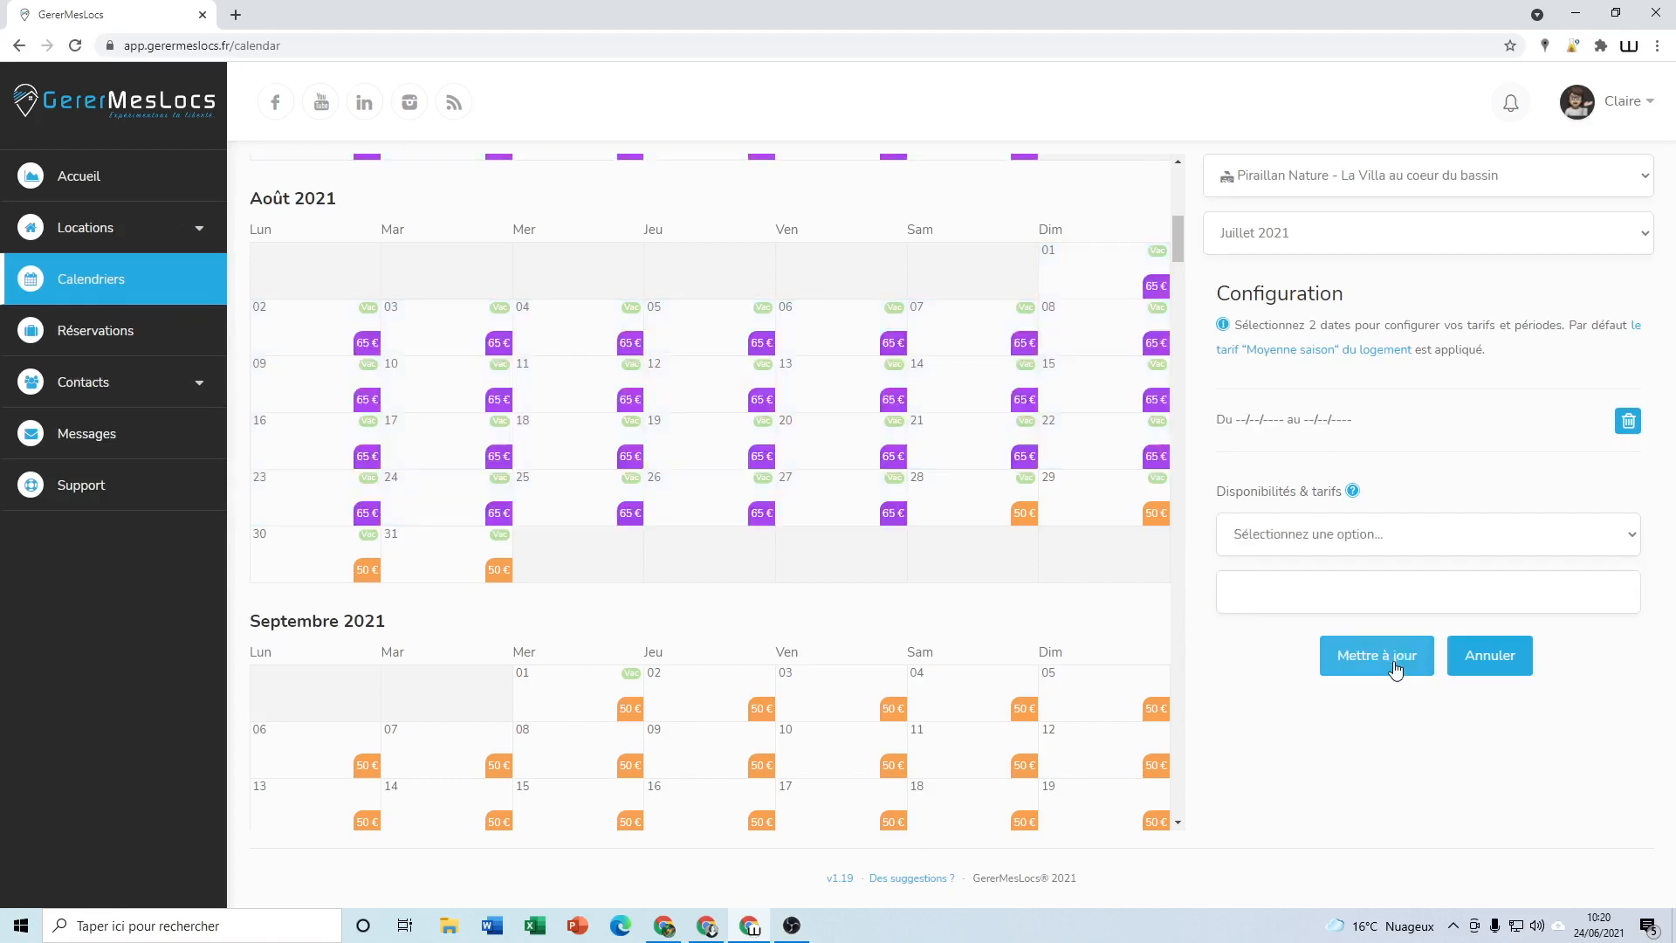
# - Check the nightly rates shown on the calendar across July and August 2021
pyautogui.scroll(5, 1018, 609)
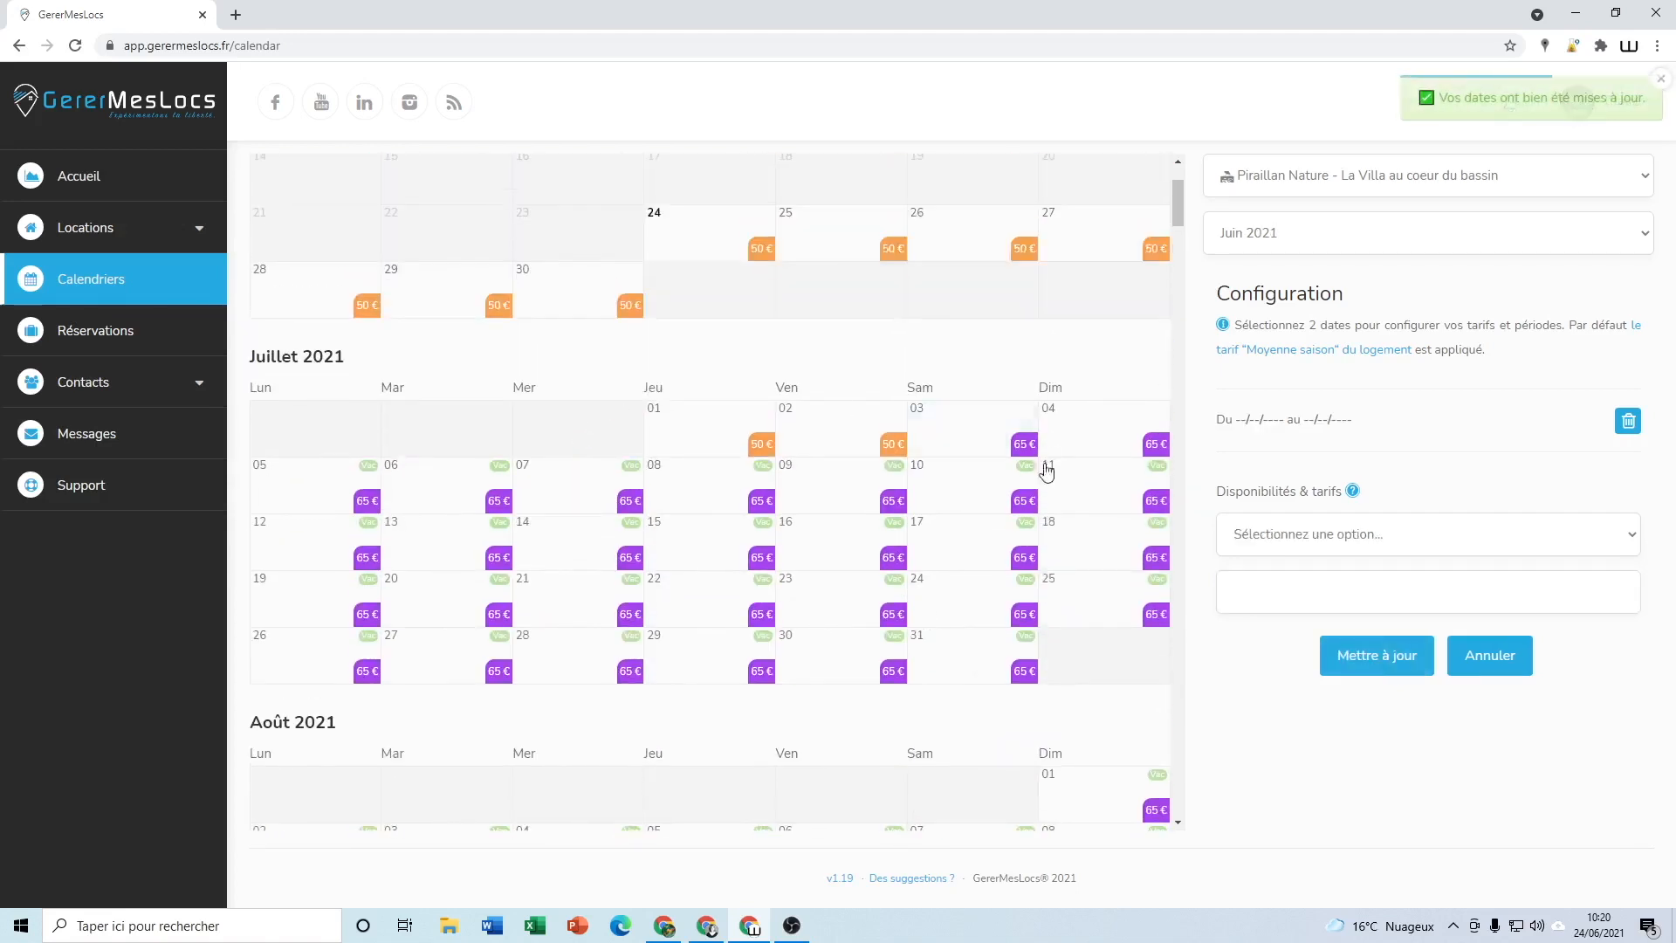
pyautogui.scroll(-3, 1048, 641)
pyautogui.scroll(-3, 1048, 650)
pyautogui.scroll(3, 1048, 535)
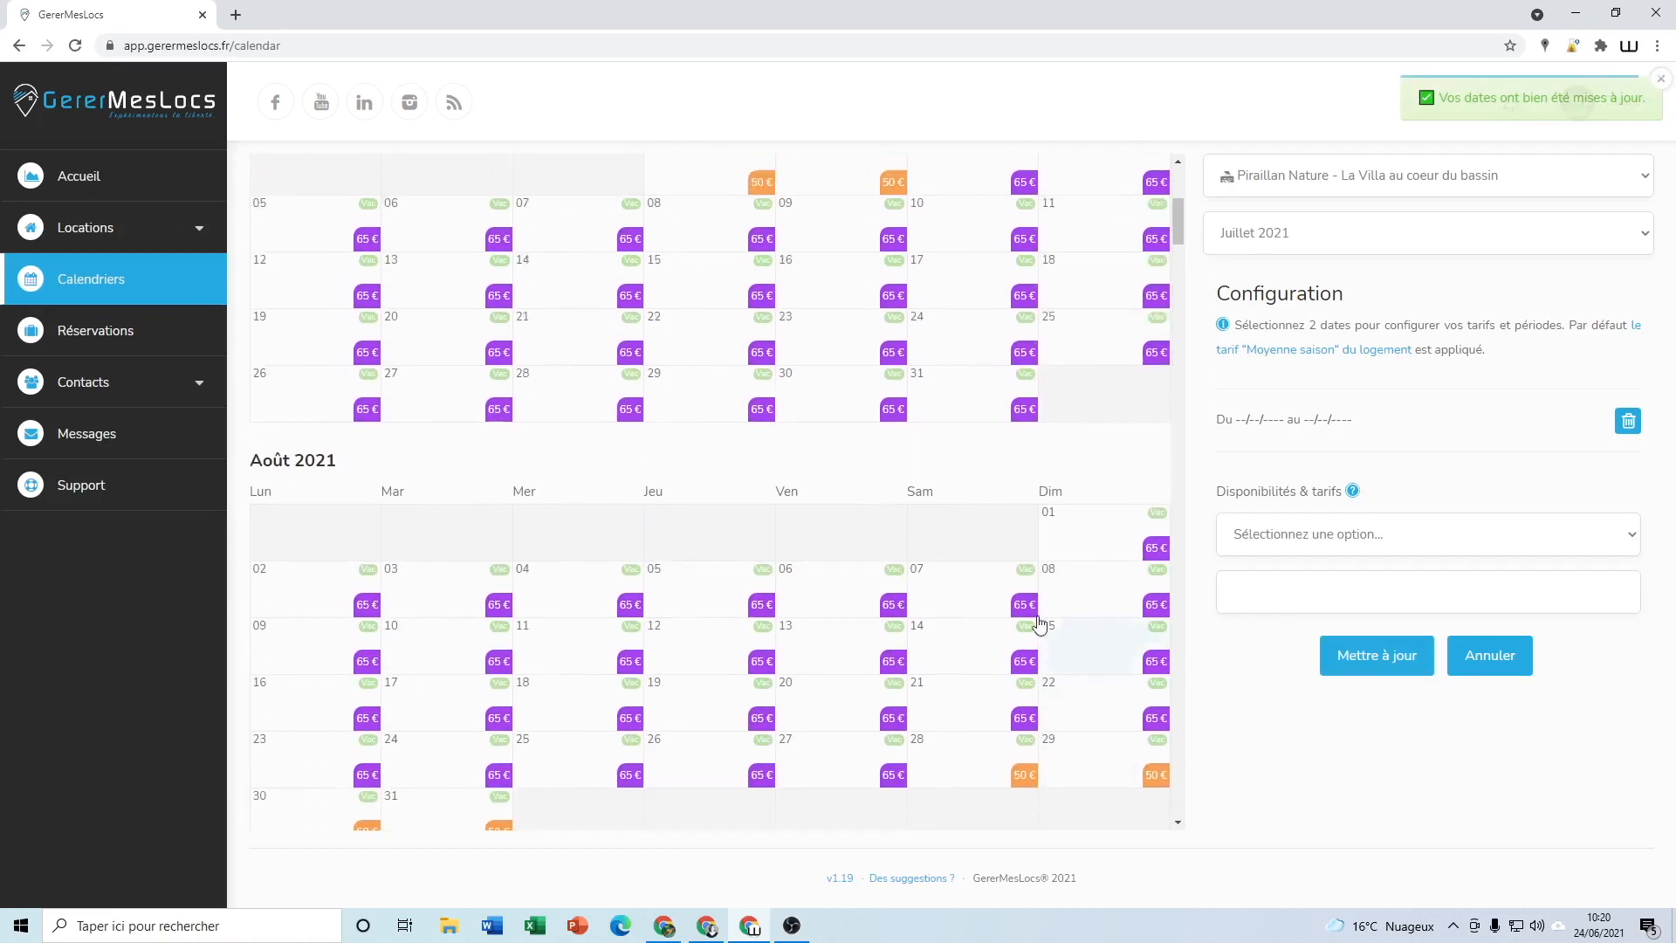
pyautogui.scroll(1, 1025, 288)
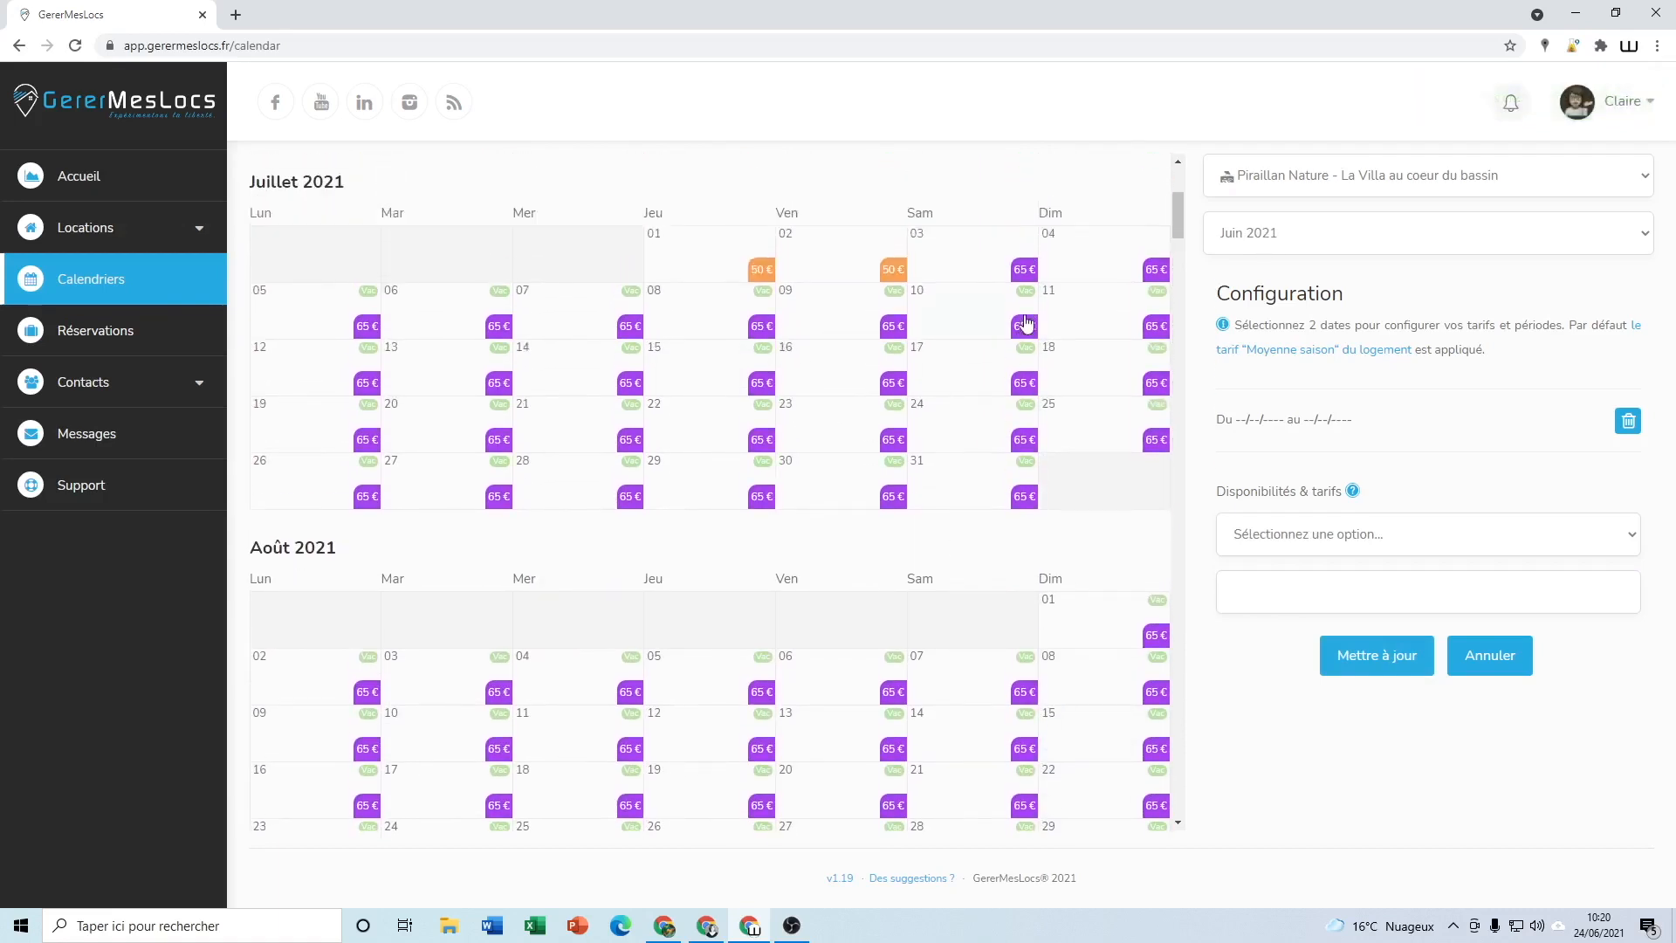
pyautogui.scroll(-2, 1000, 684)
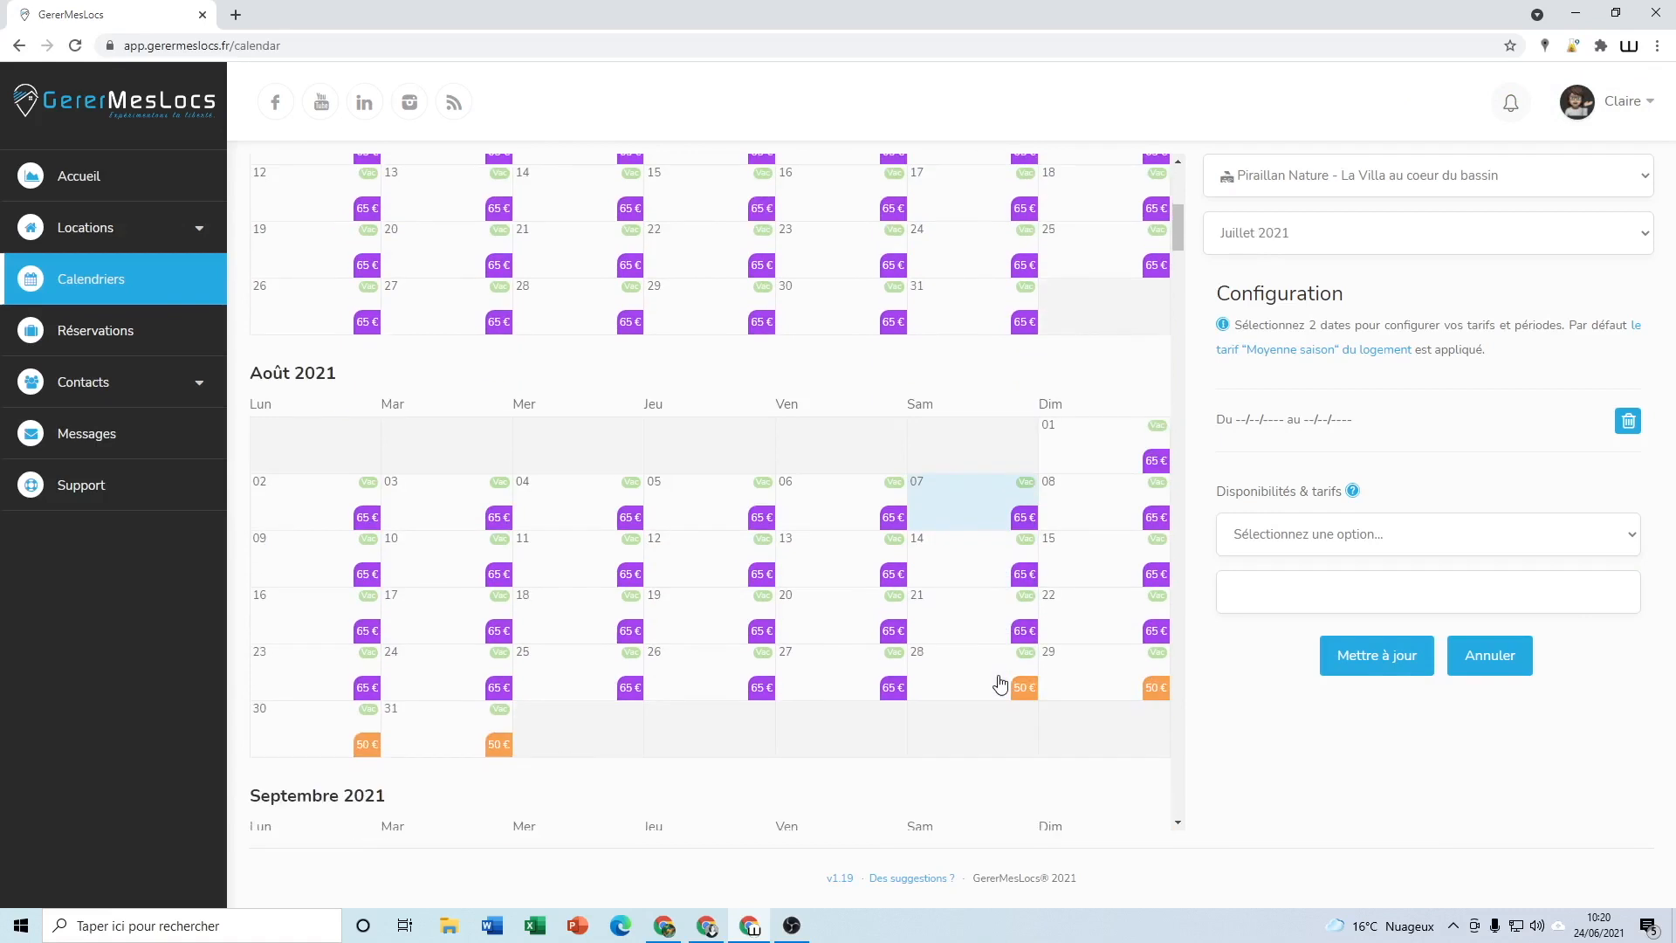
pyautogui.scroll(1, 1001, 684)
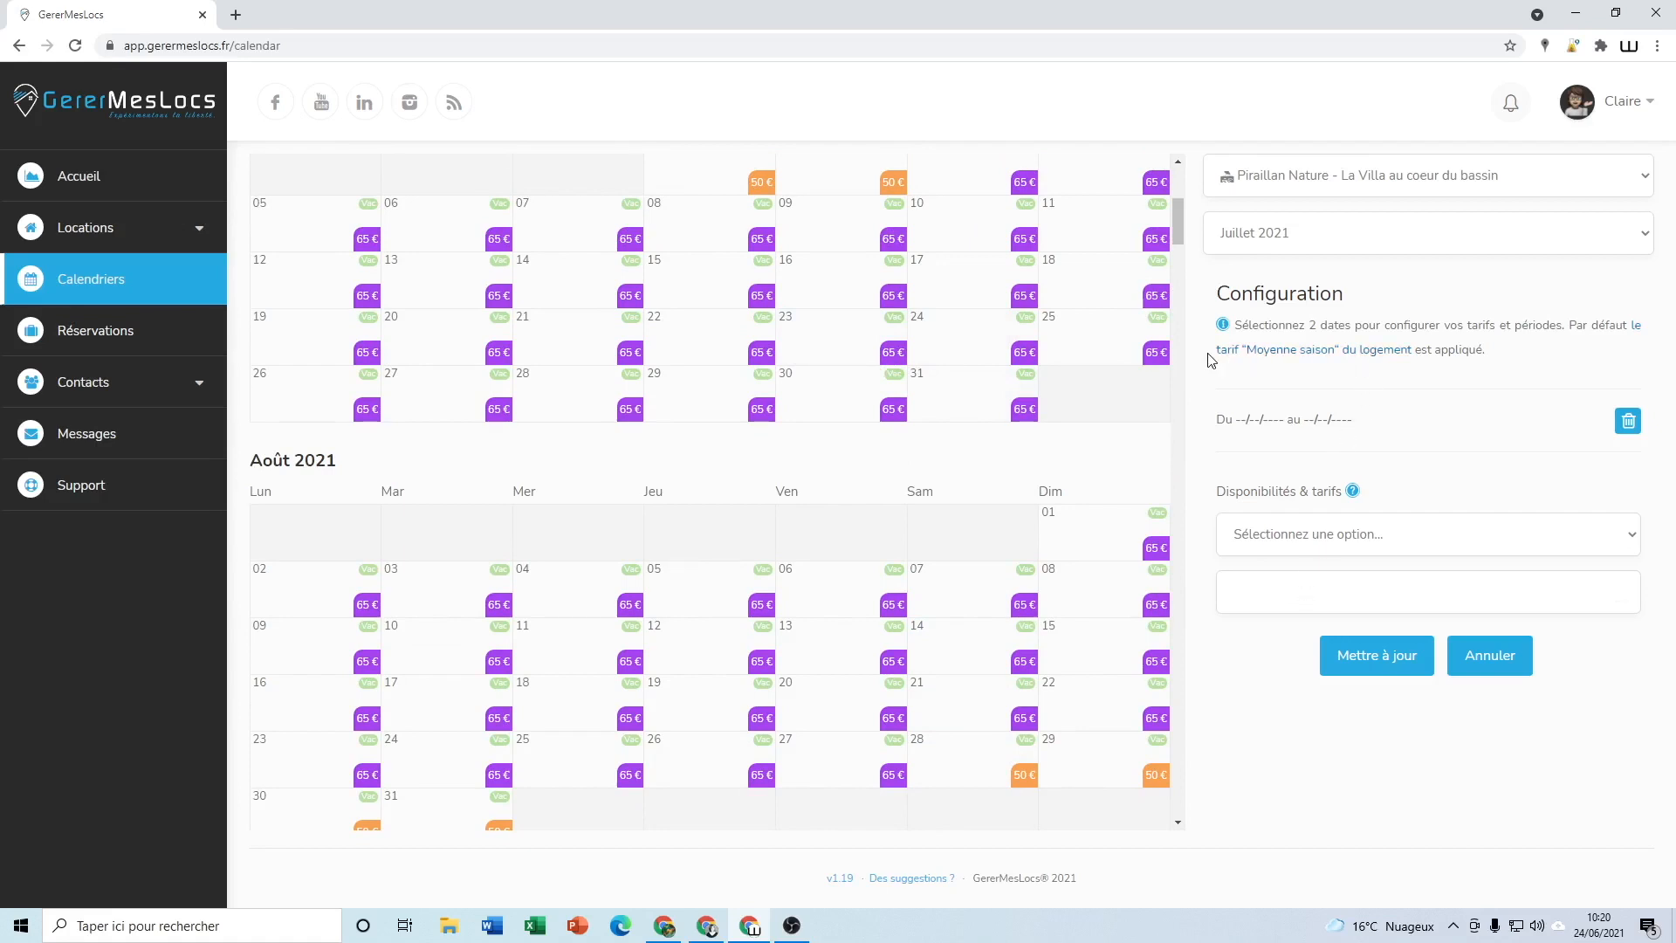
# - Open the villa's rate settings from the calendar, set the Très haute saison nightly rate to 70 € and save
pyautogui.click(1309, 357)
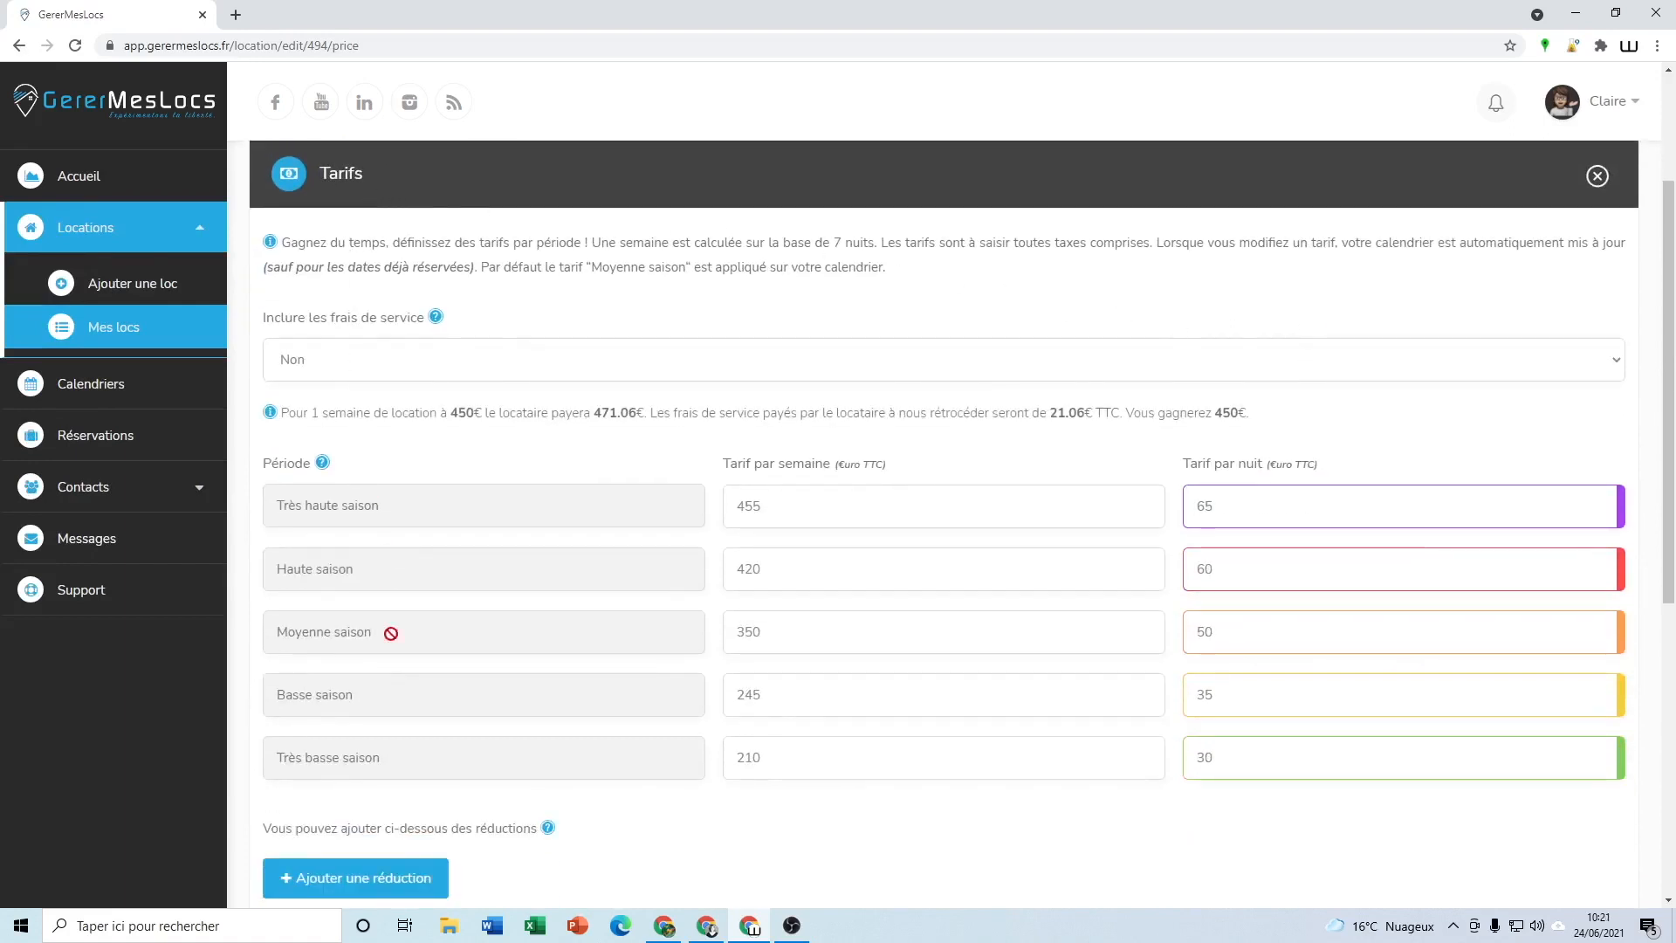
pyautogui.click(1218, 516)
pyautogui.press('BackSpace')
pyautogui.press('BackSpace')
pyautogui.write('70')
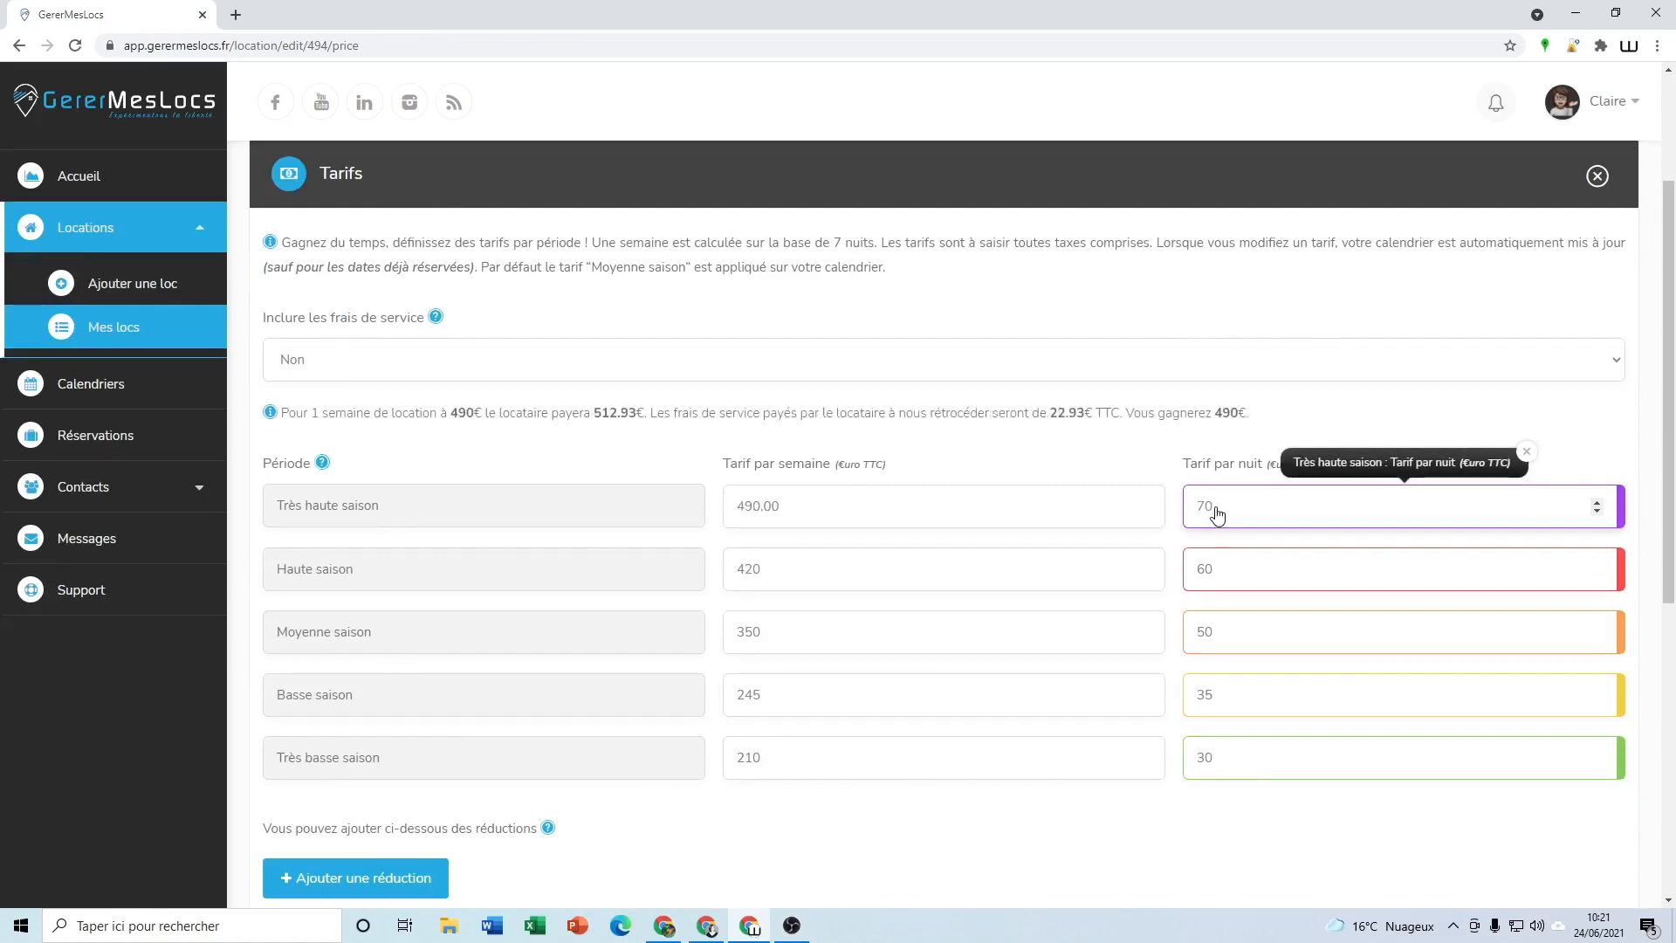
pyautogui.scroll(-2, 901, 603)
pyautogui.click(917, 861)
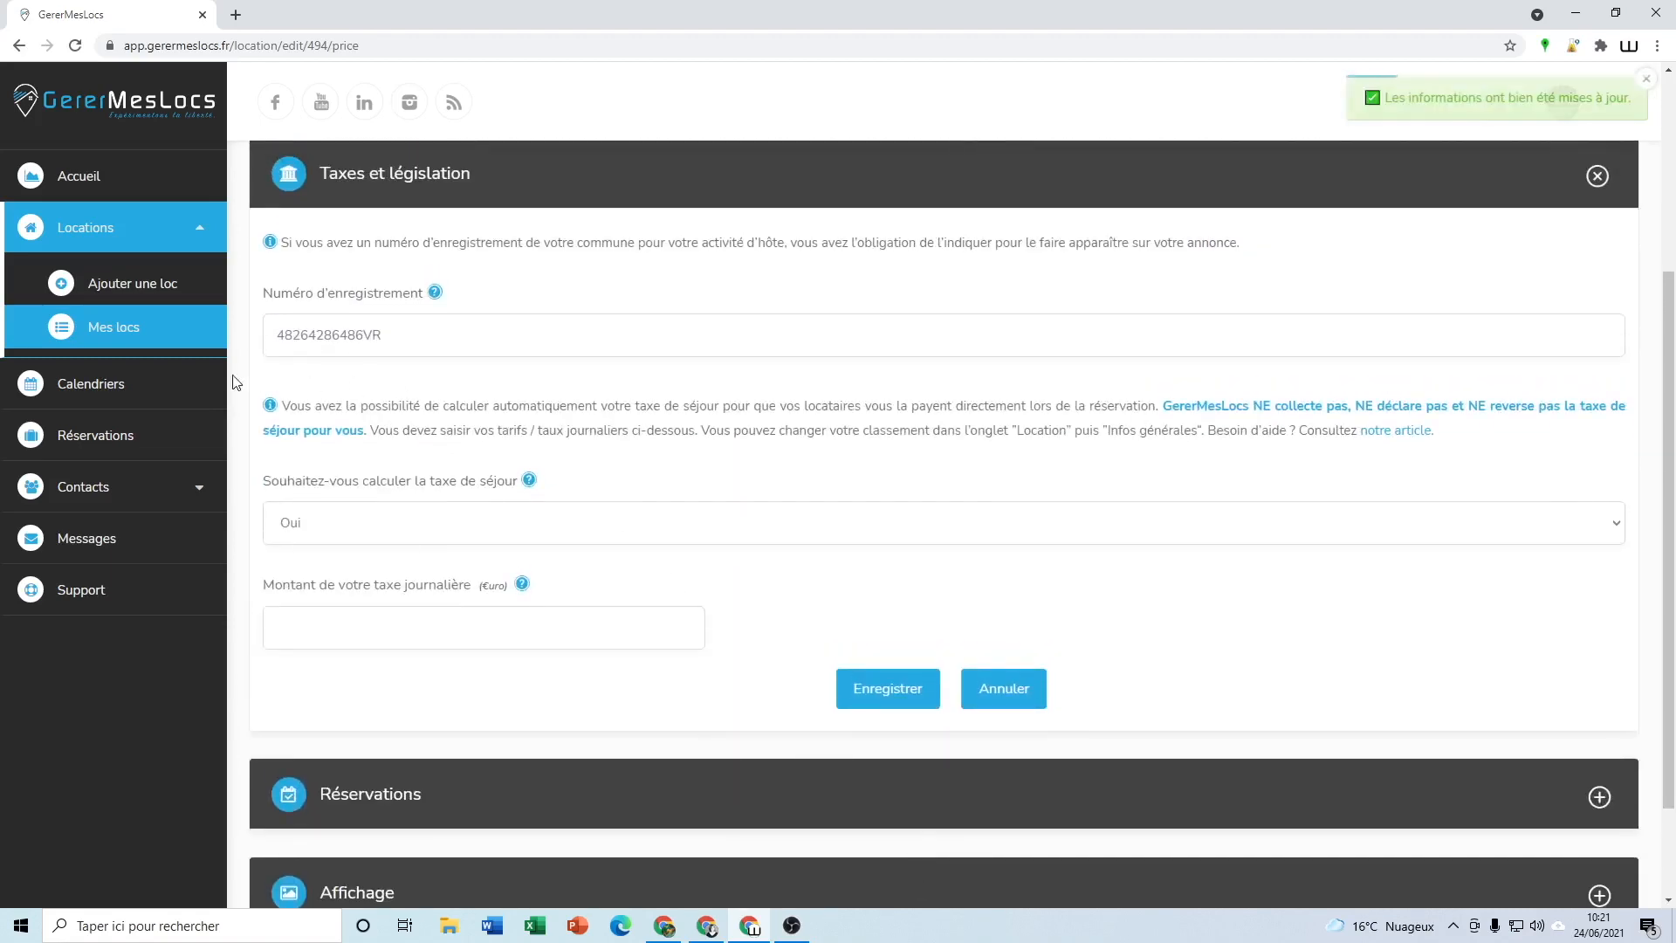
# - Return to the villa's calendar and select the period from 28/08/2021 to 24/09/2021
pyautogui.click(97, 389)
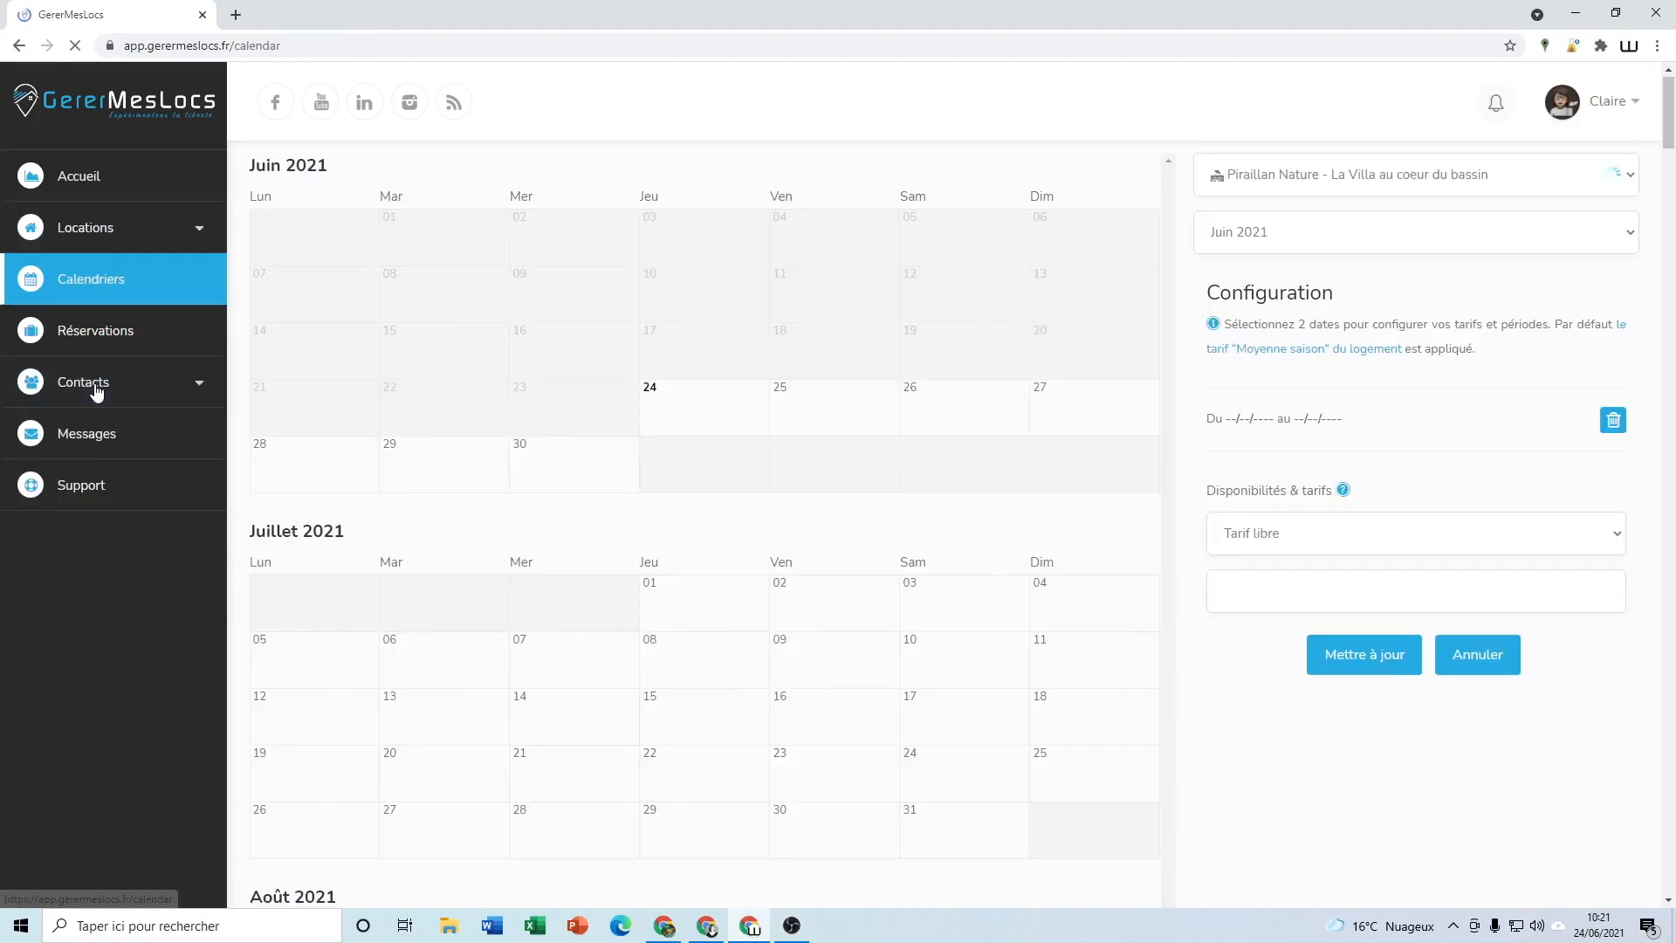
pyautogui.scroll(-3, 1004, 600)
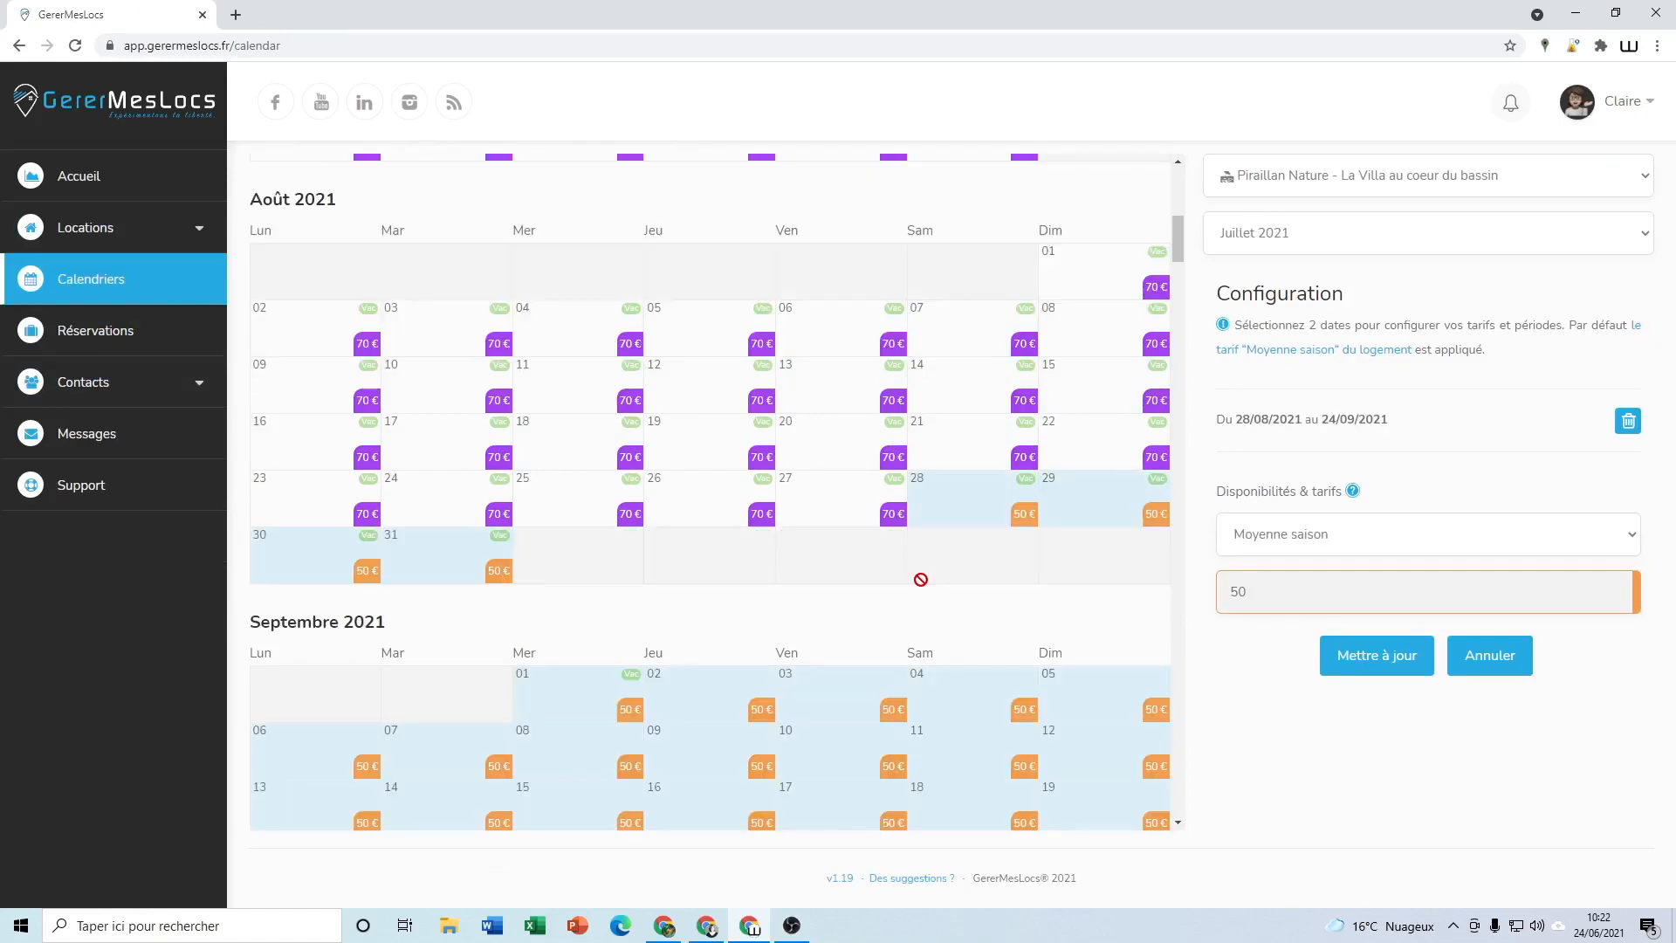
pyautogui.scroll(1, 920, 580)
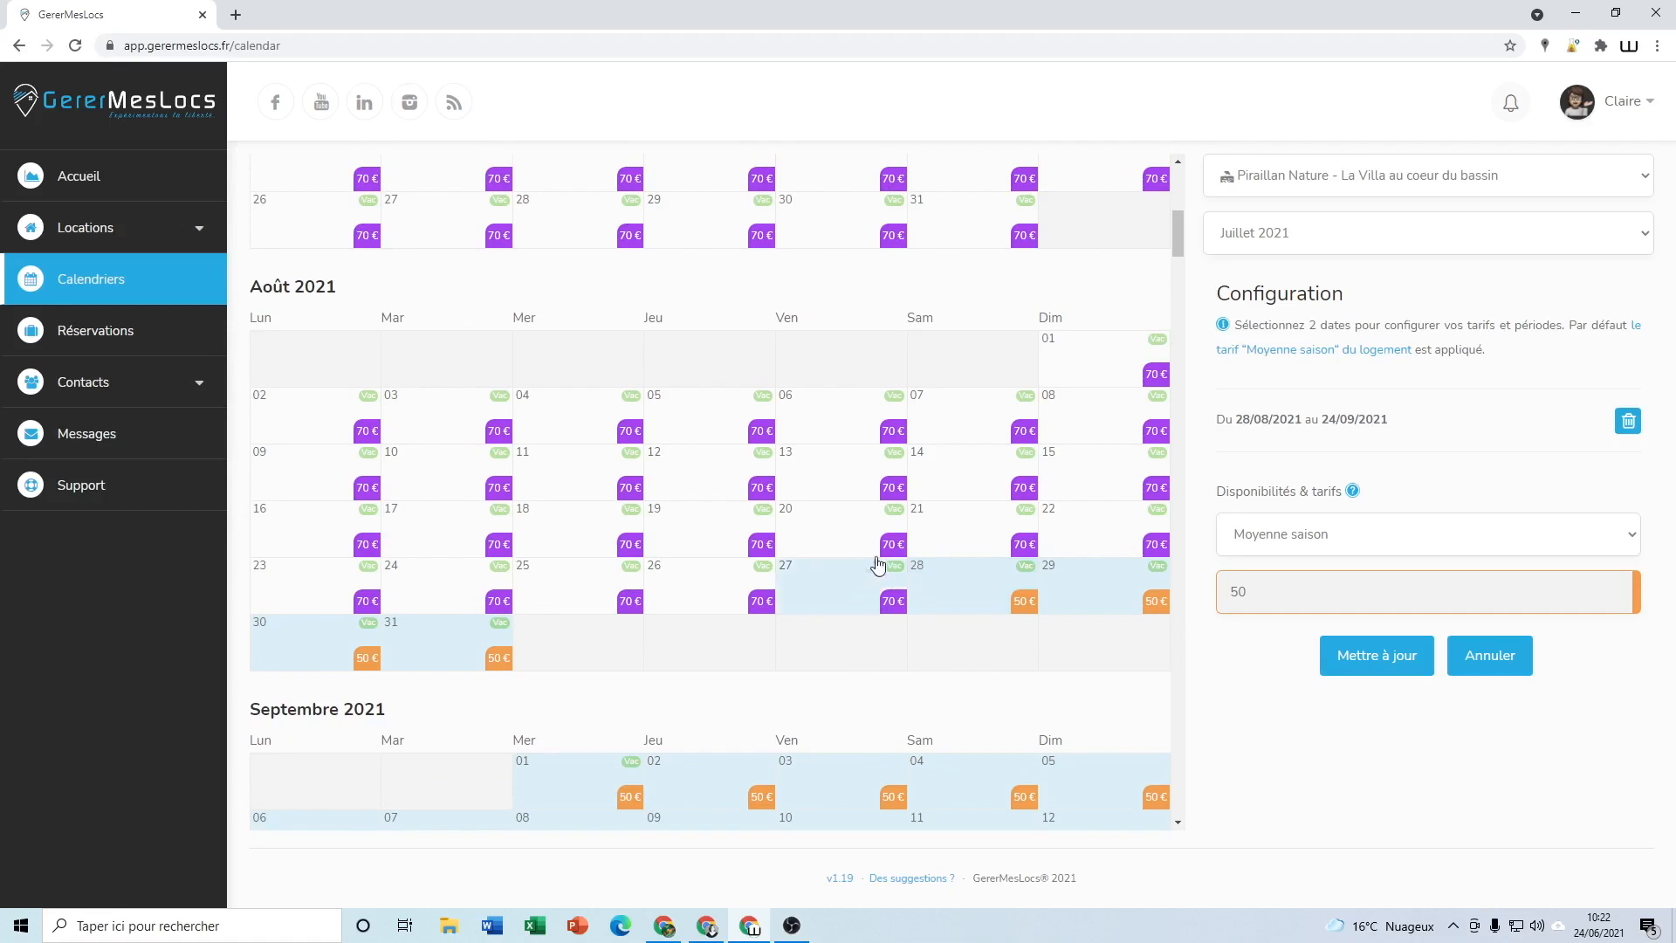
pyautogui.click(961, 593)
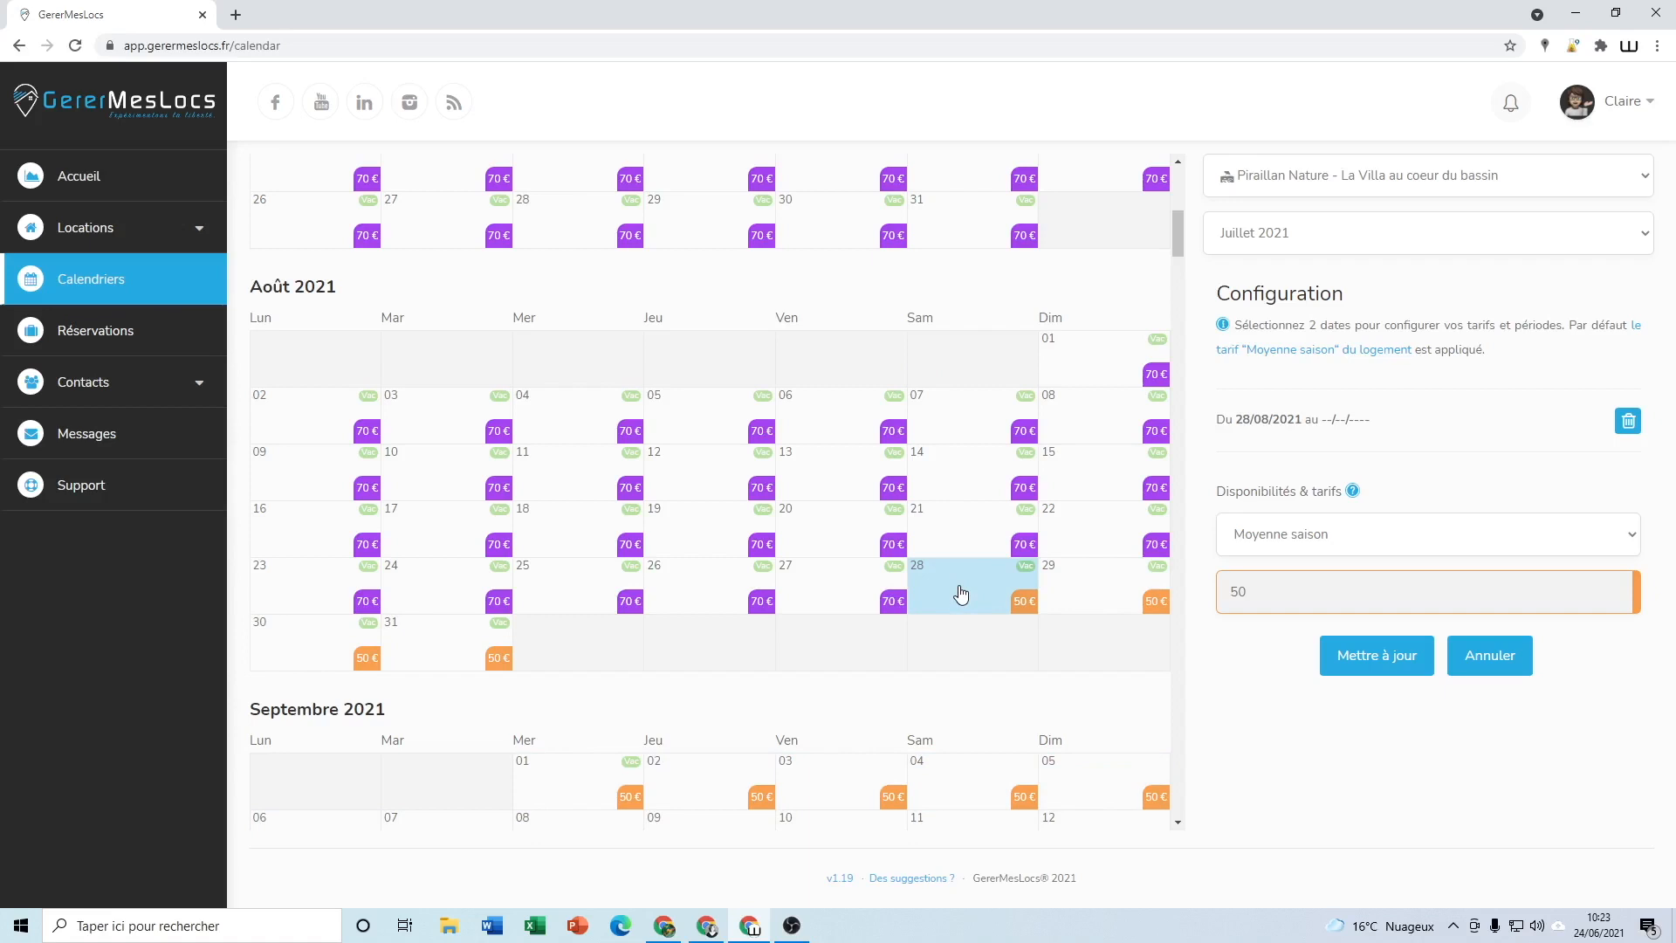
pyautogui.scroll(-5, 961, 594)
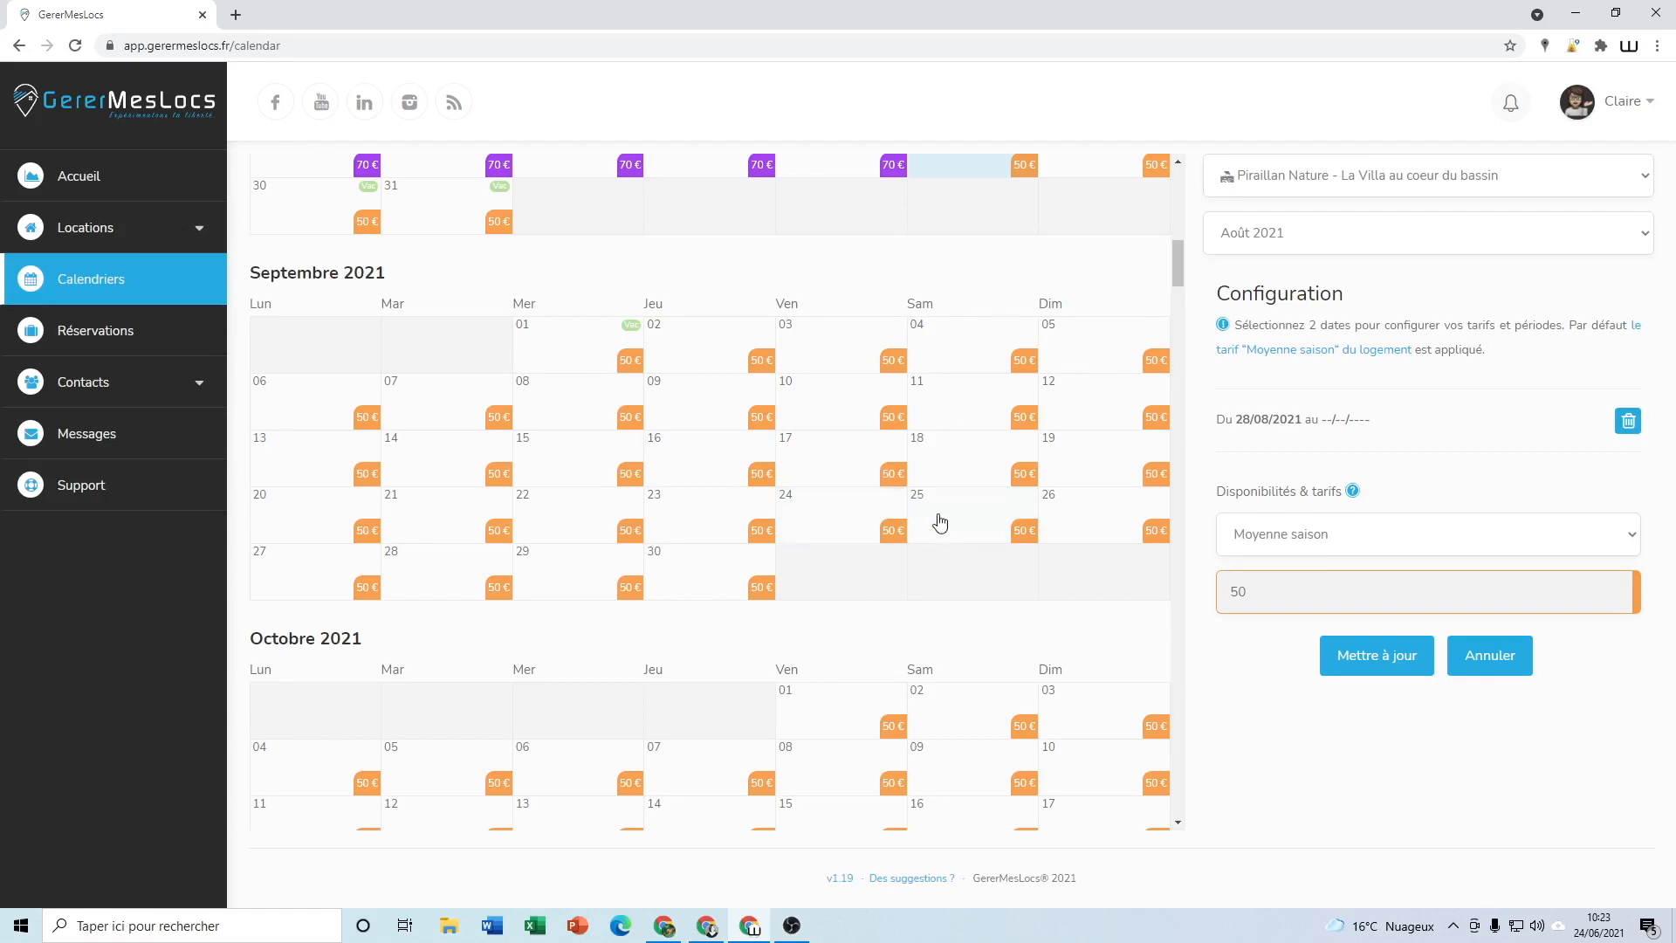
pyautogui.click(844, 524)
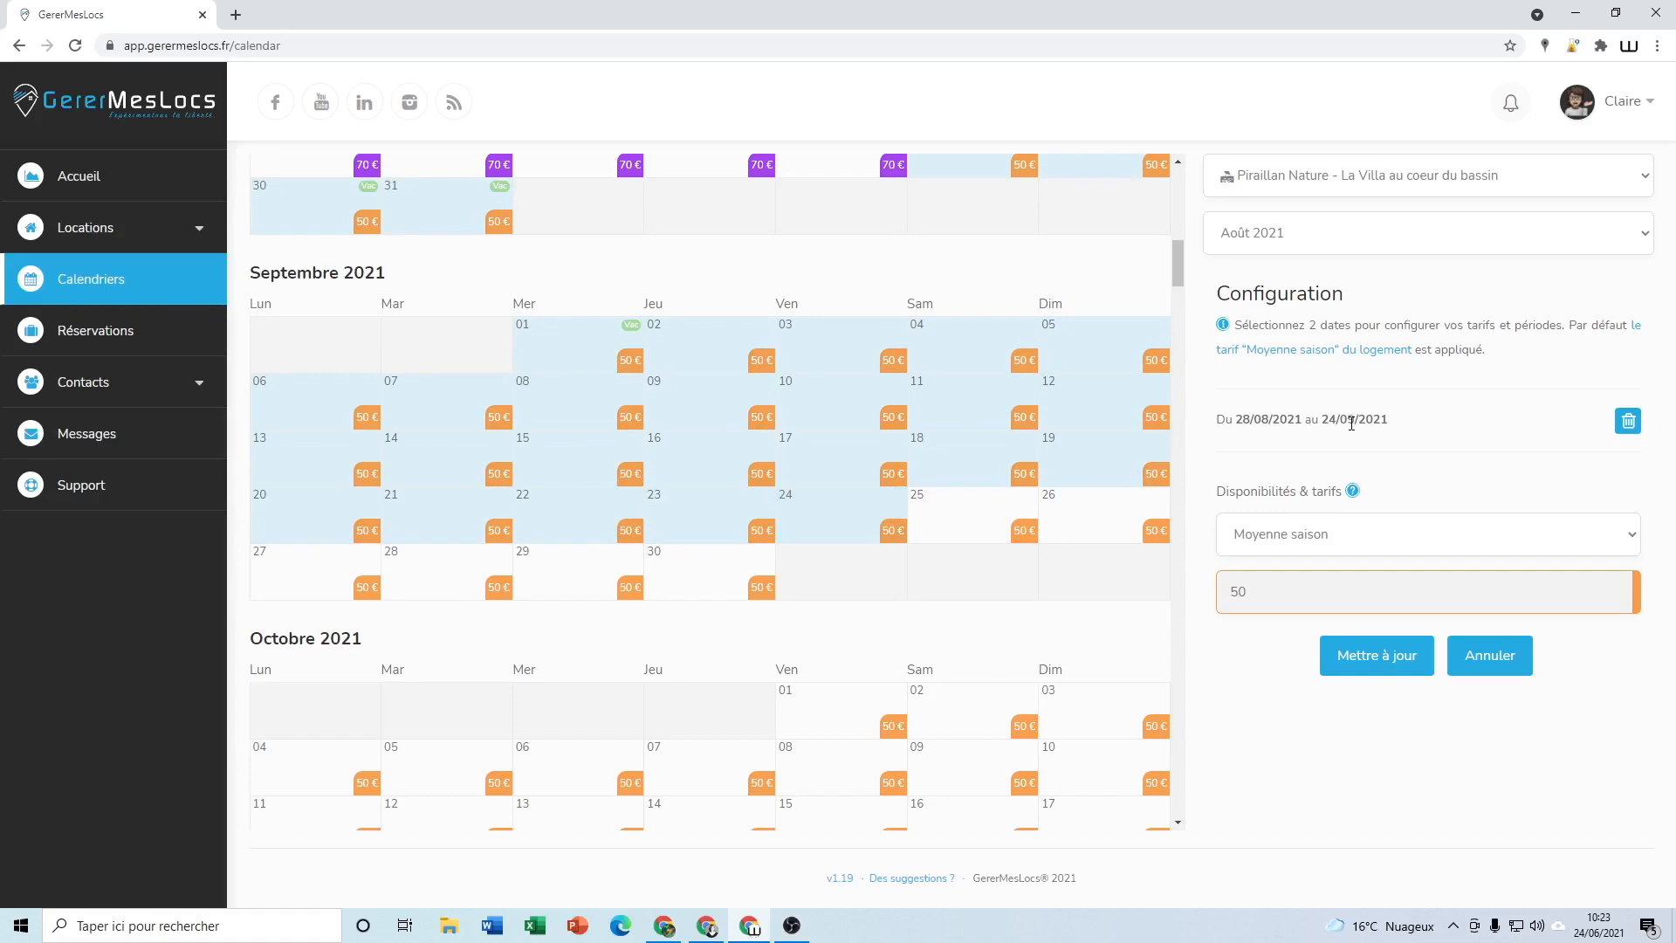
# - Apply the Haute saison rate to the selected dates and update the calendar
pyautogui.click(1283, 537)
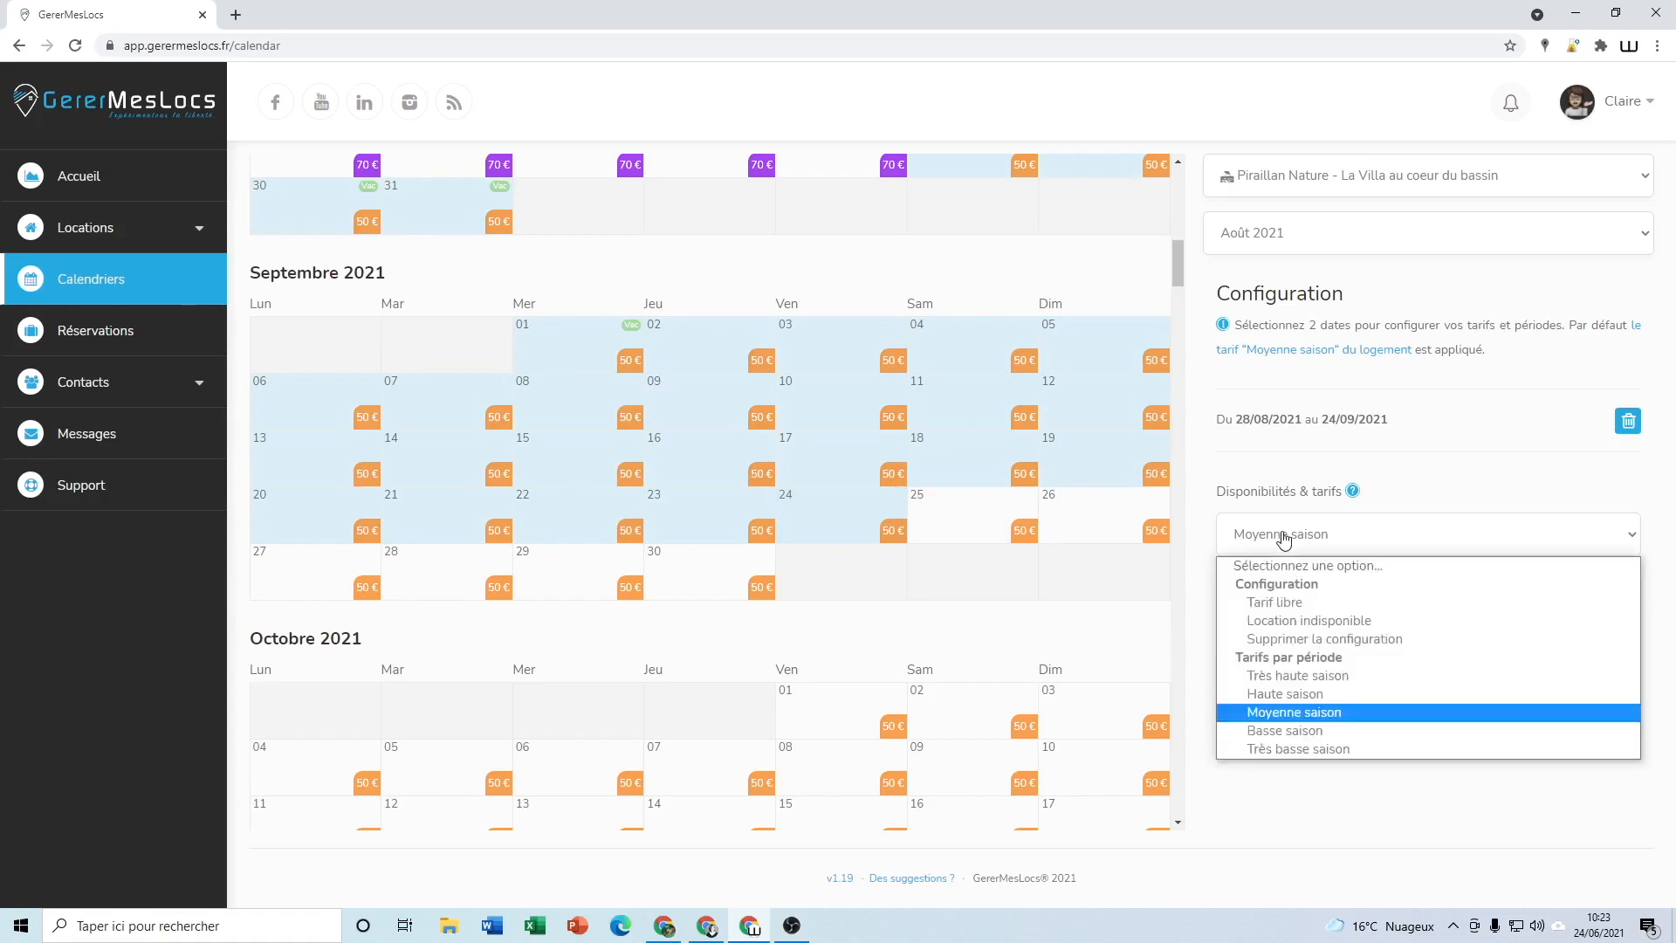
pyautogui.click(1270, 696)
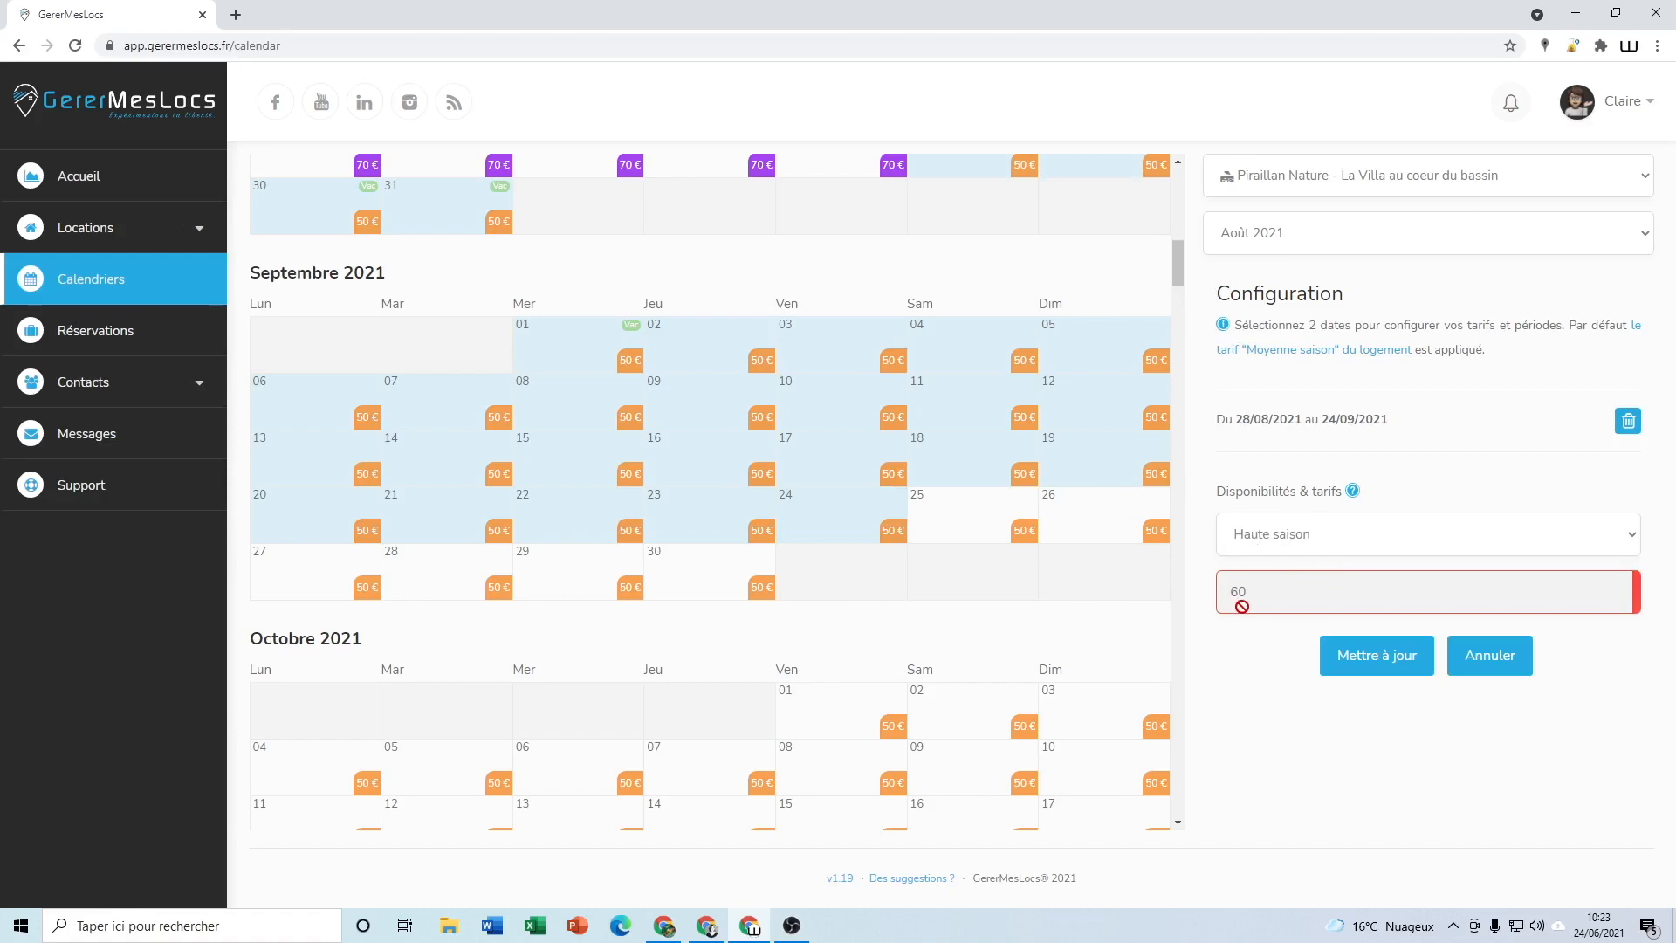
pyautogui.click(1352, 670)
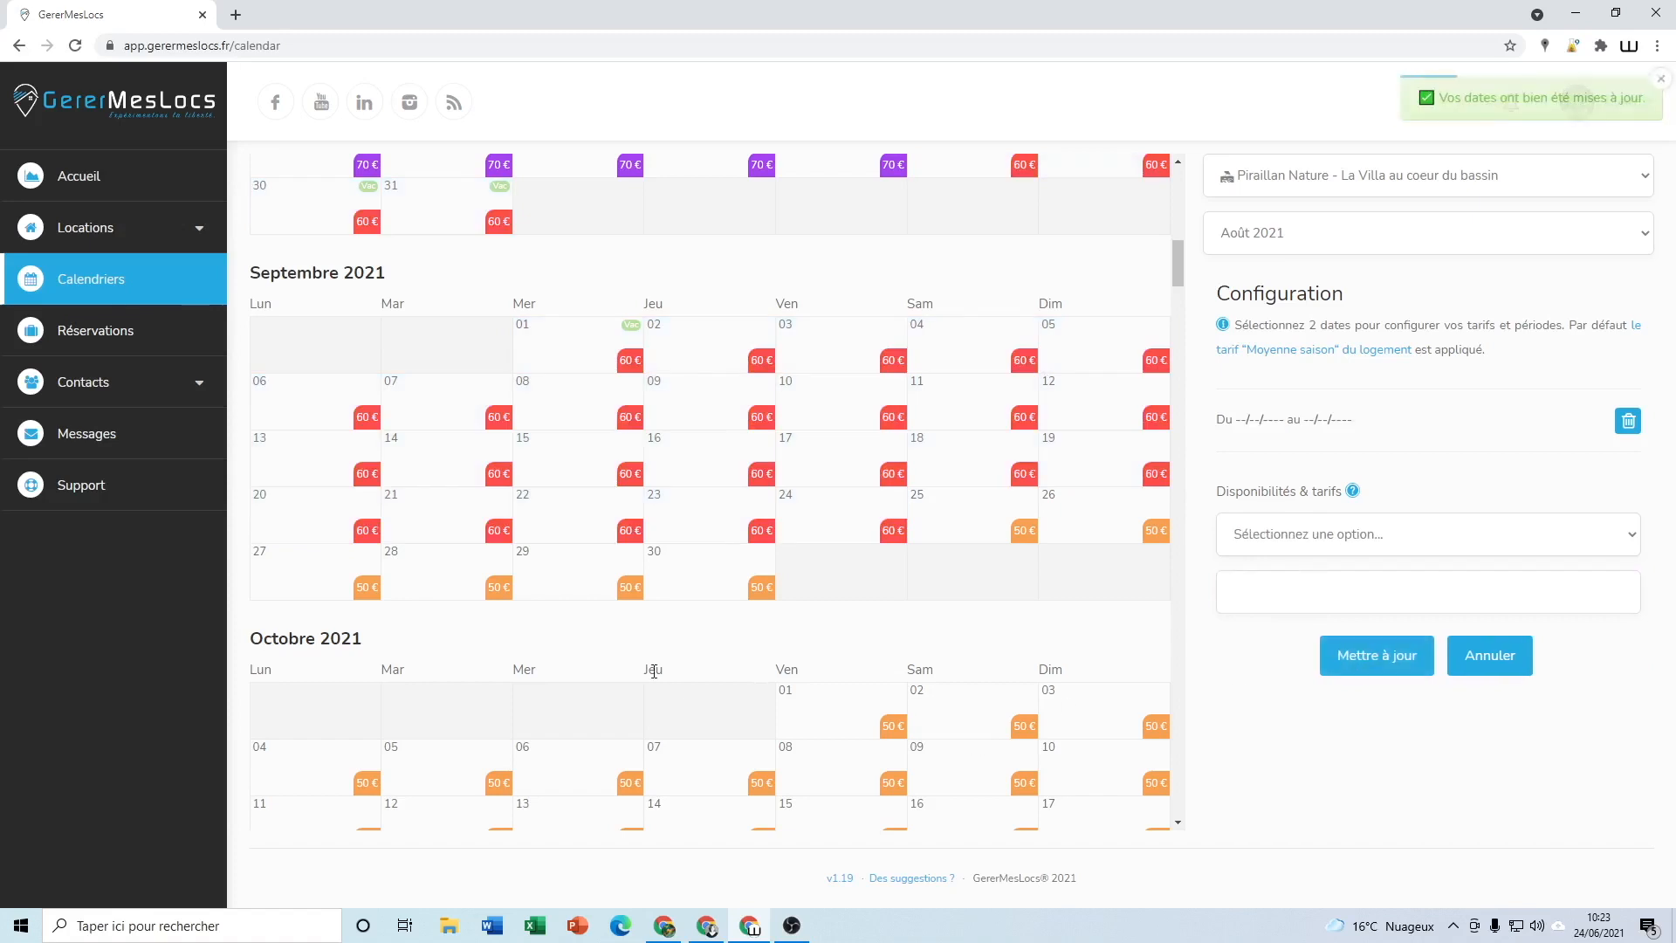
pyautogui.scroll(4, 661, 670)
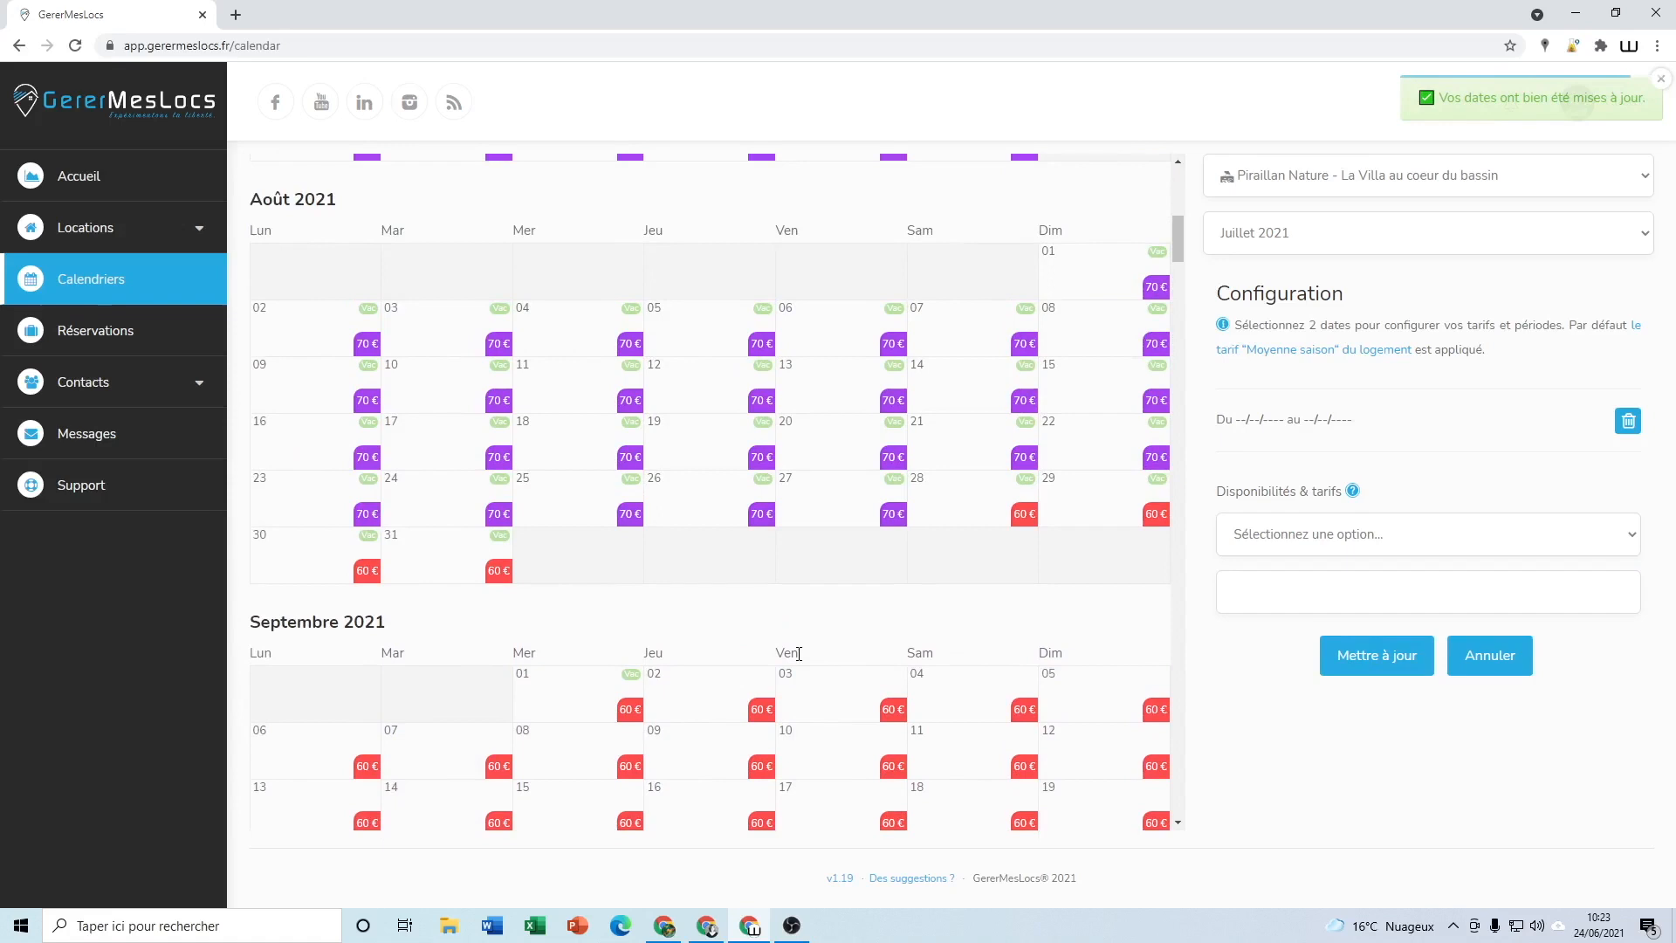
pyautogui.scroll(-2, 798, 659)
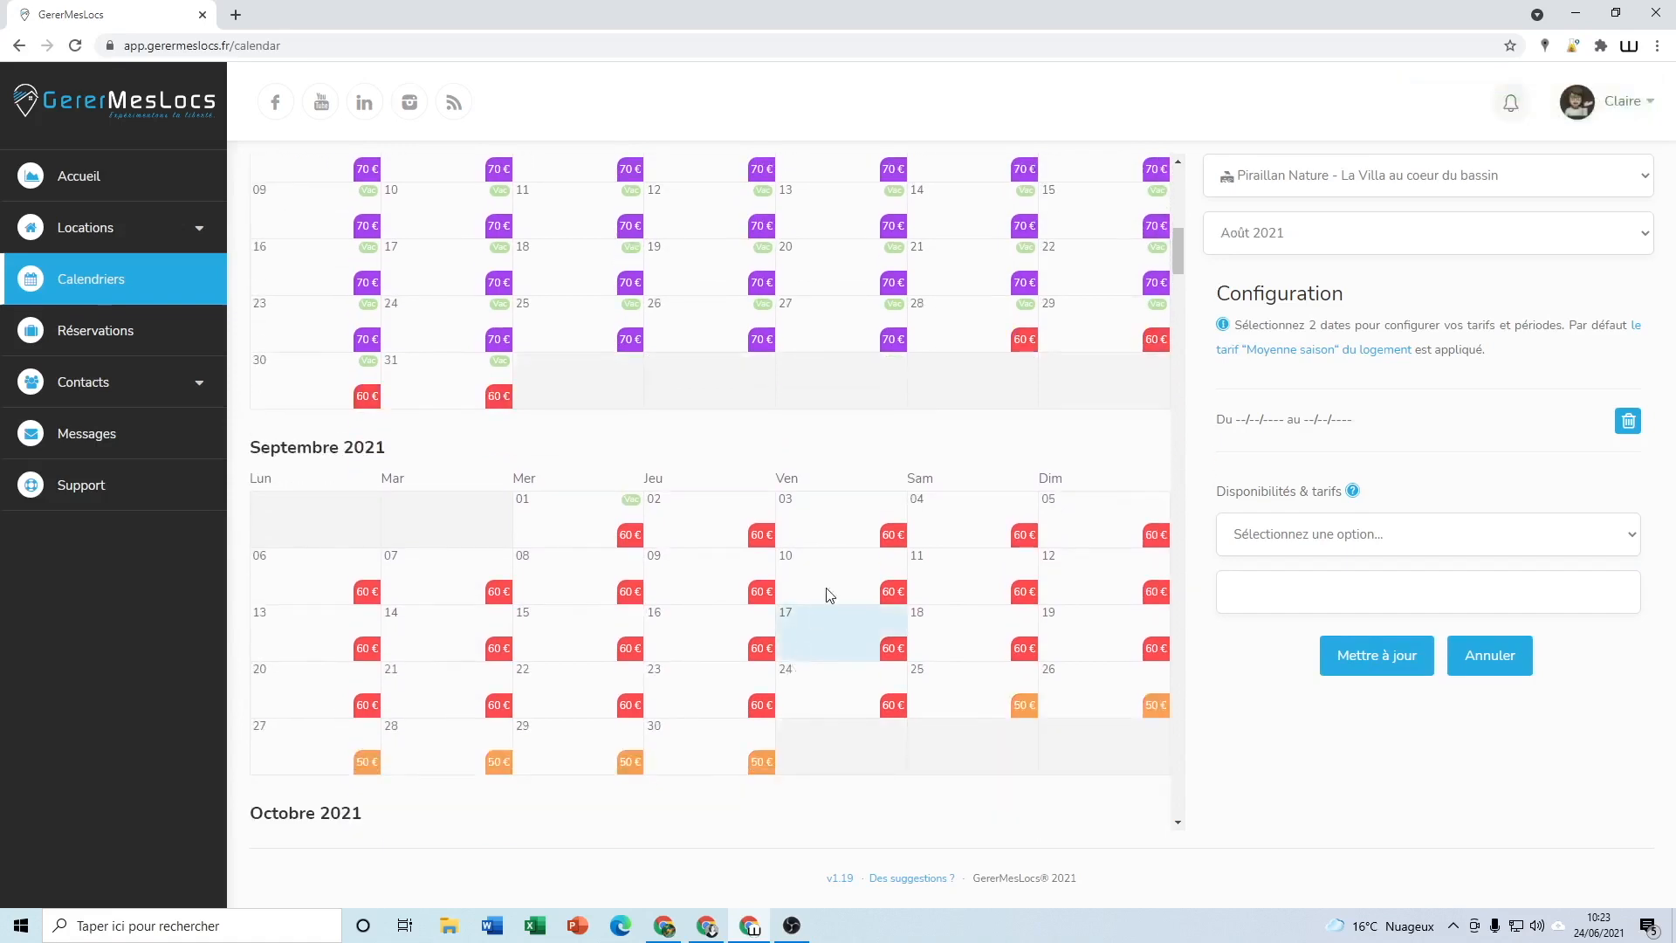
pyautogui.scroll(2, 1033, 563)
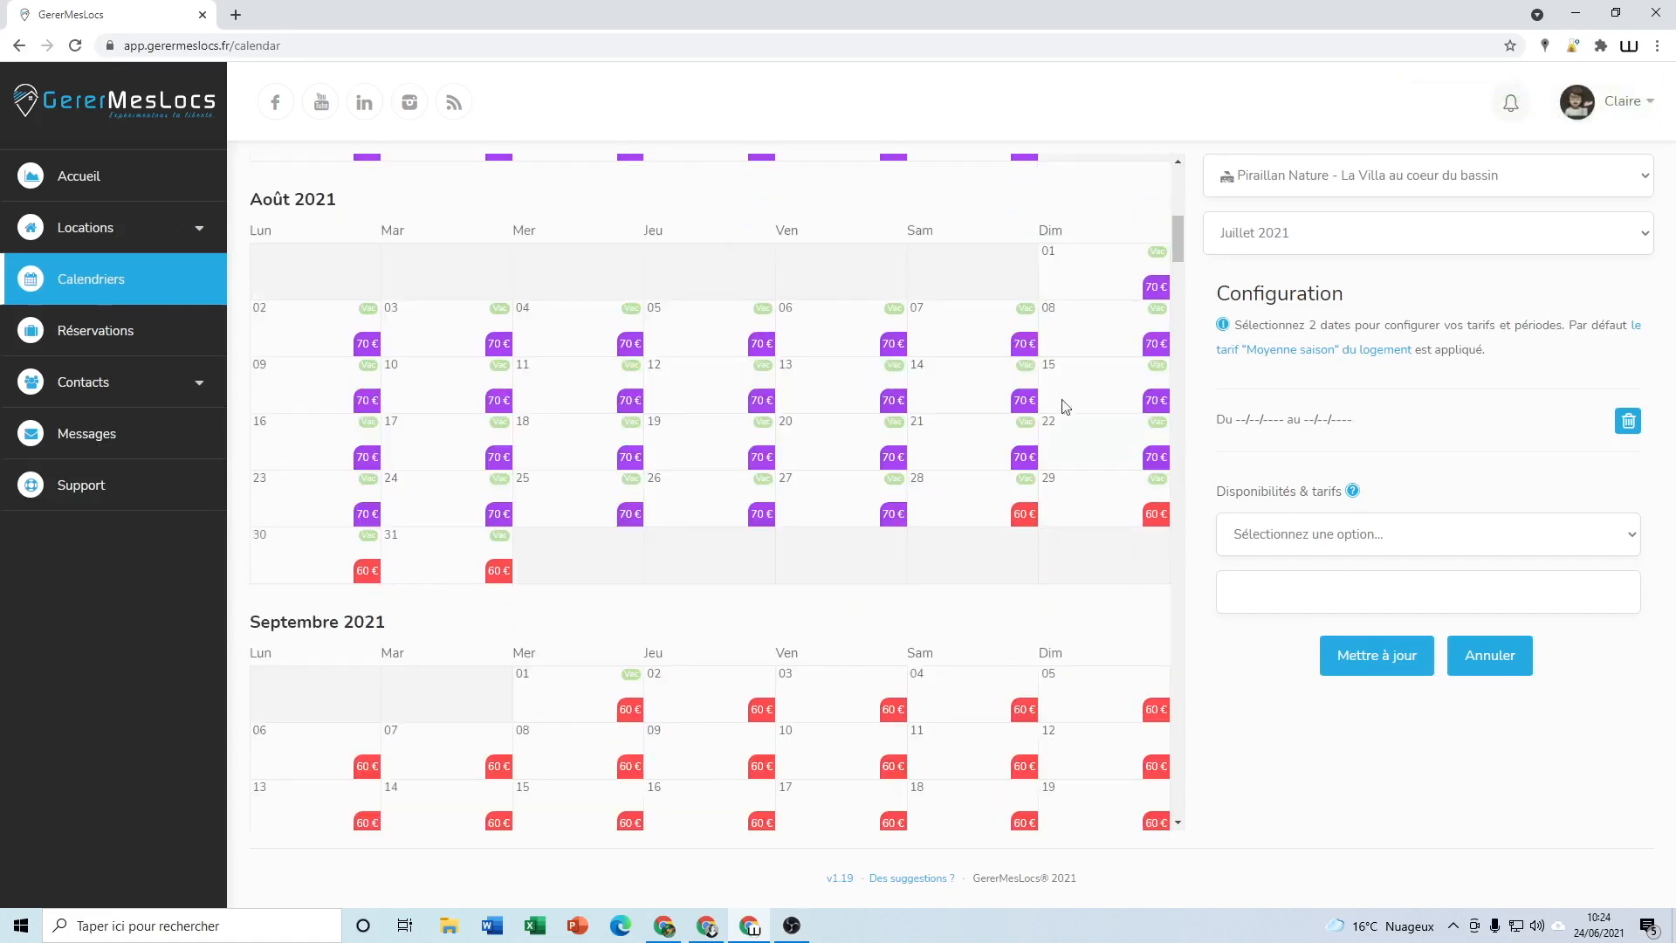
pyautogui.click(1241, 541)
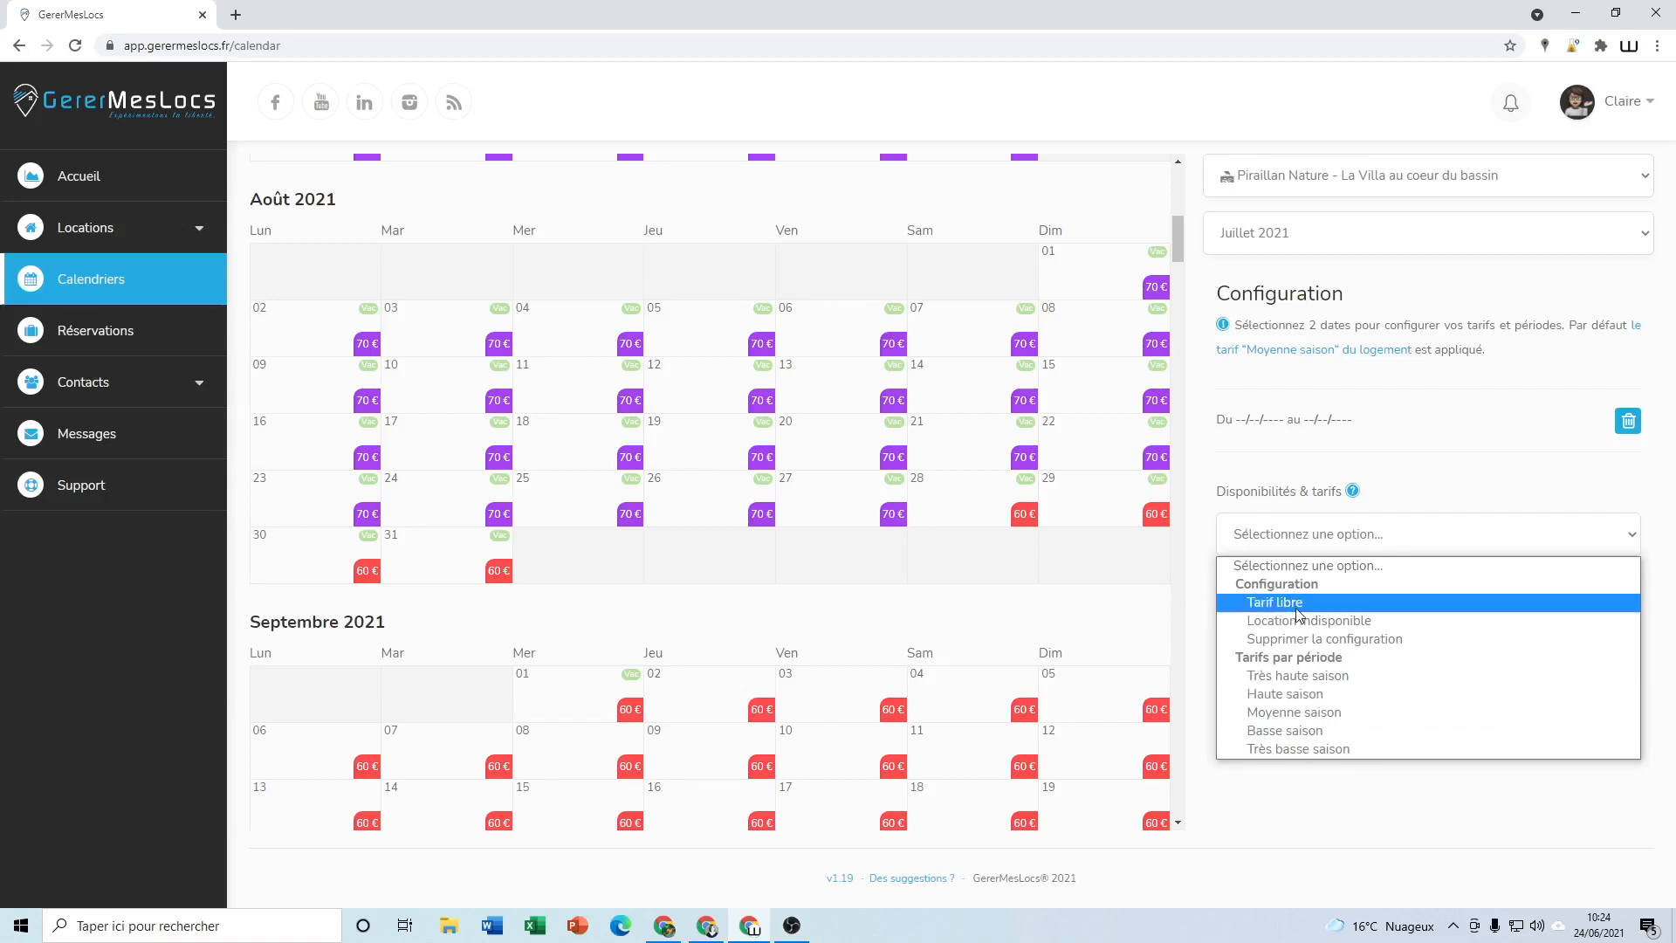
pyautogui.press('Return')
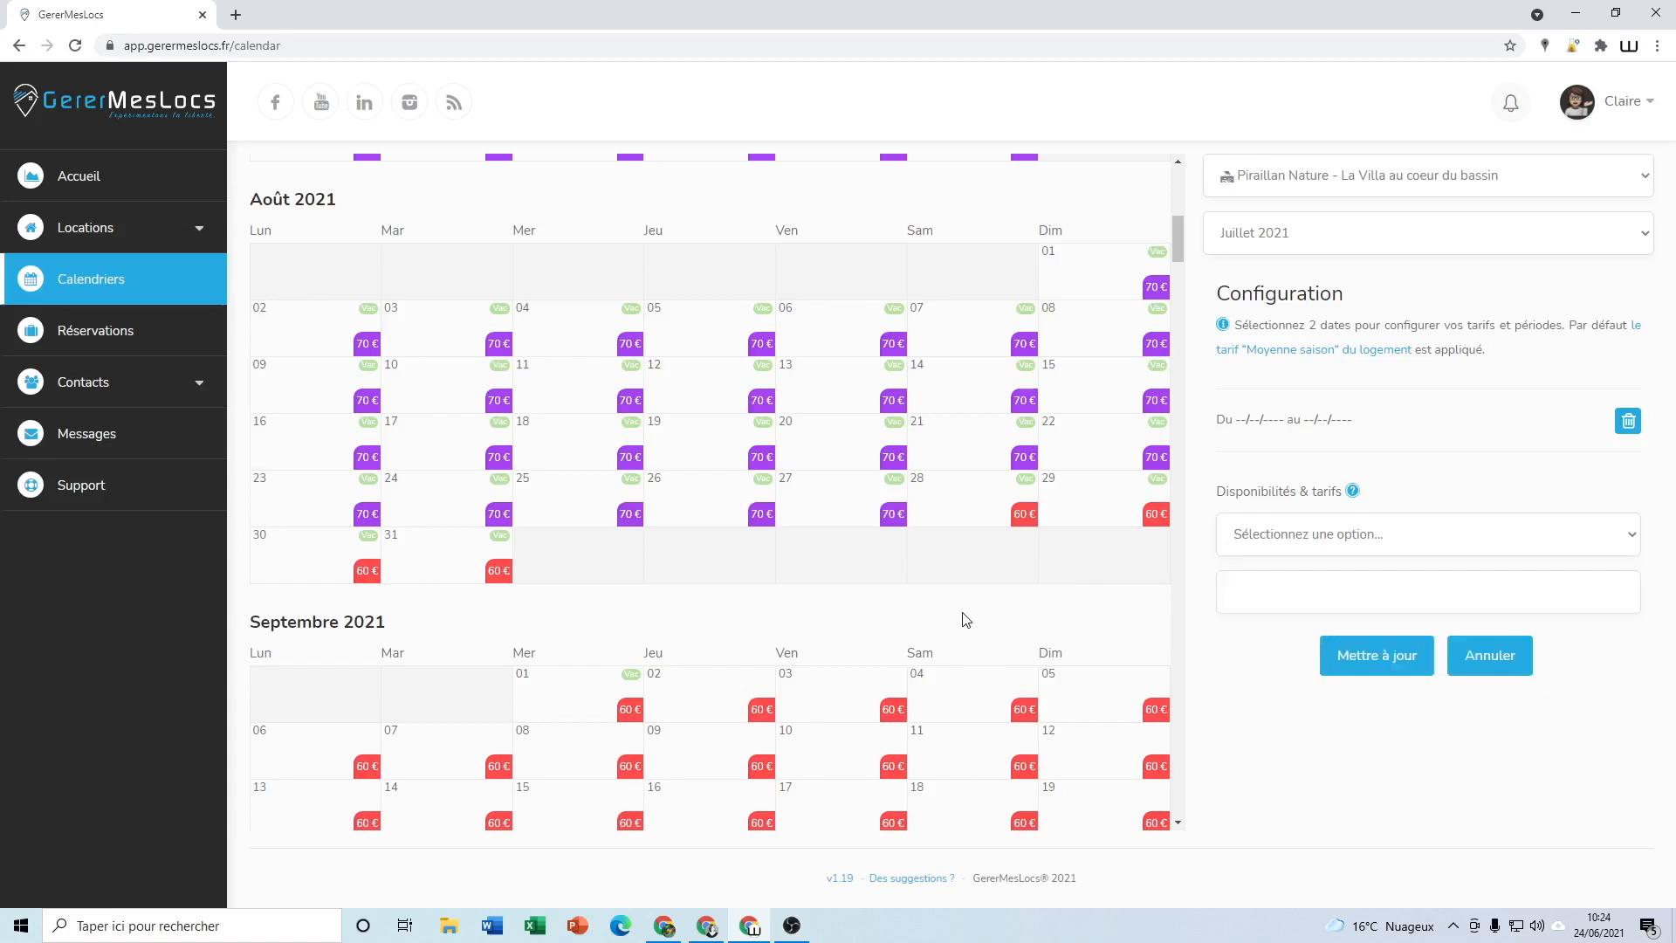
# - Select the week from 18/09/2021 to 24/09/2021 in the villa's calendar
pyautogui.scroll(-4, 965, 620)
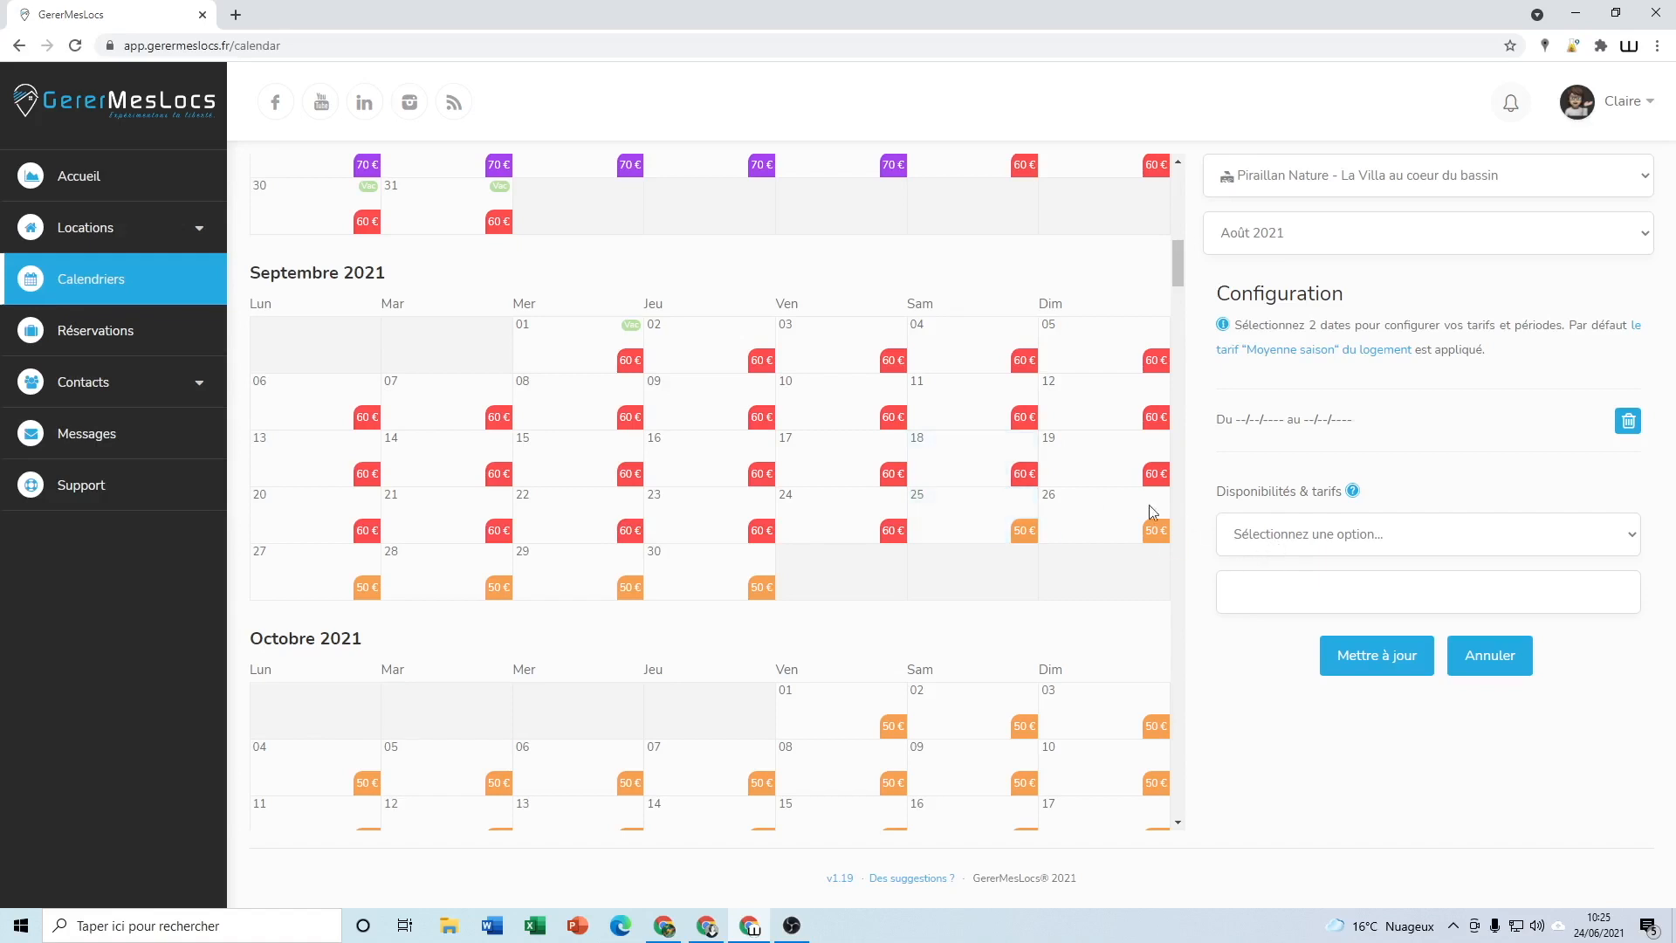
pyautogui.click(943, 460)
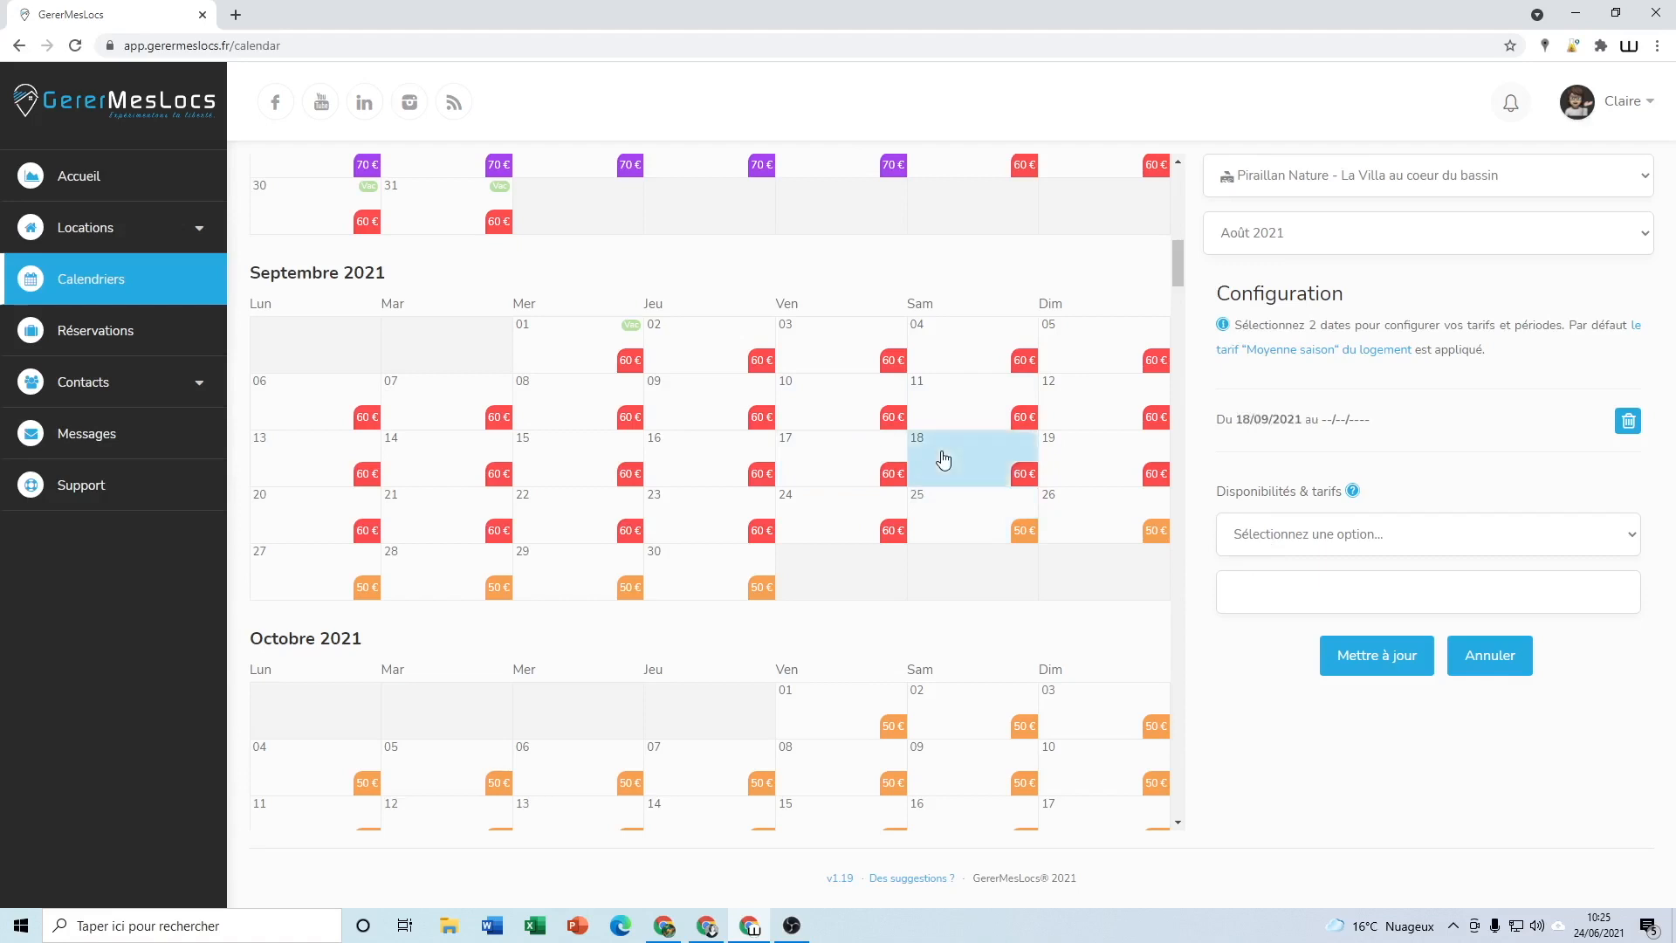
pyautogui.click(841, 526)
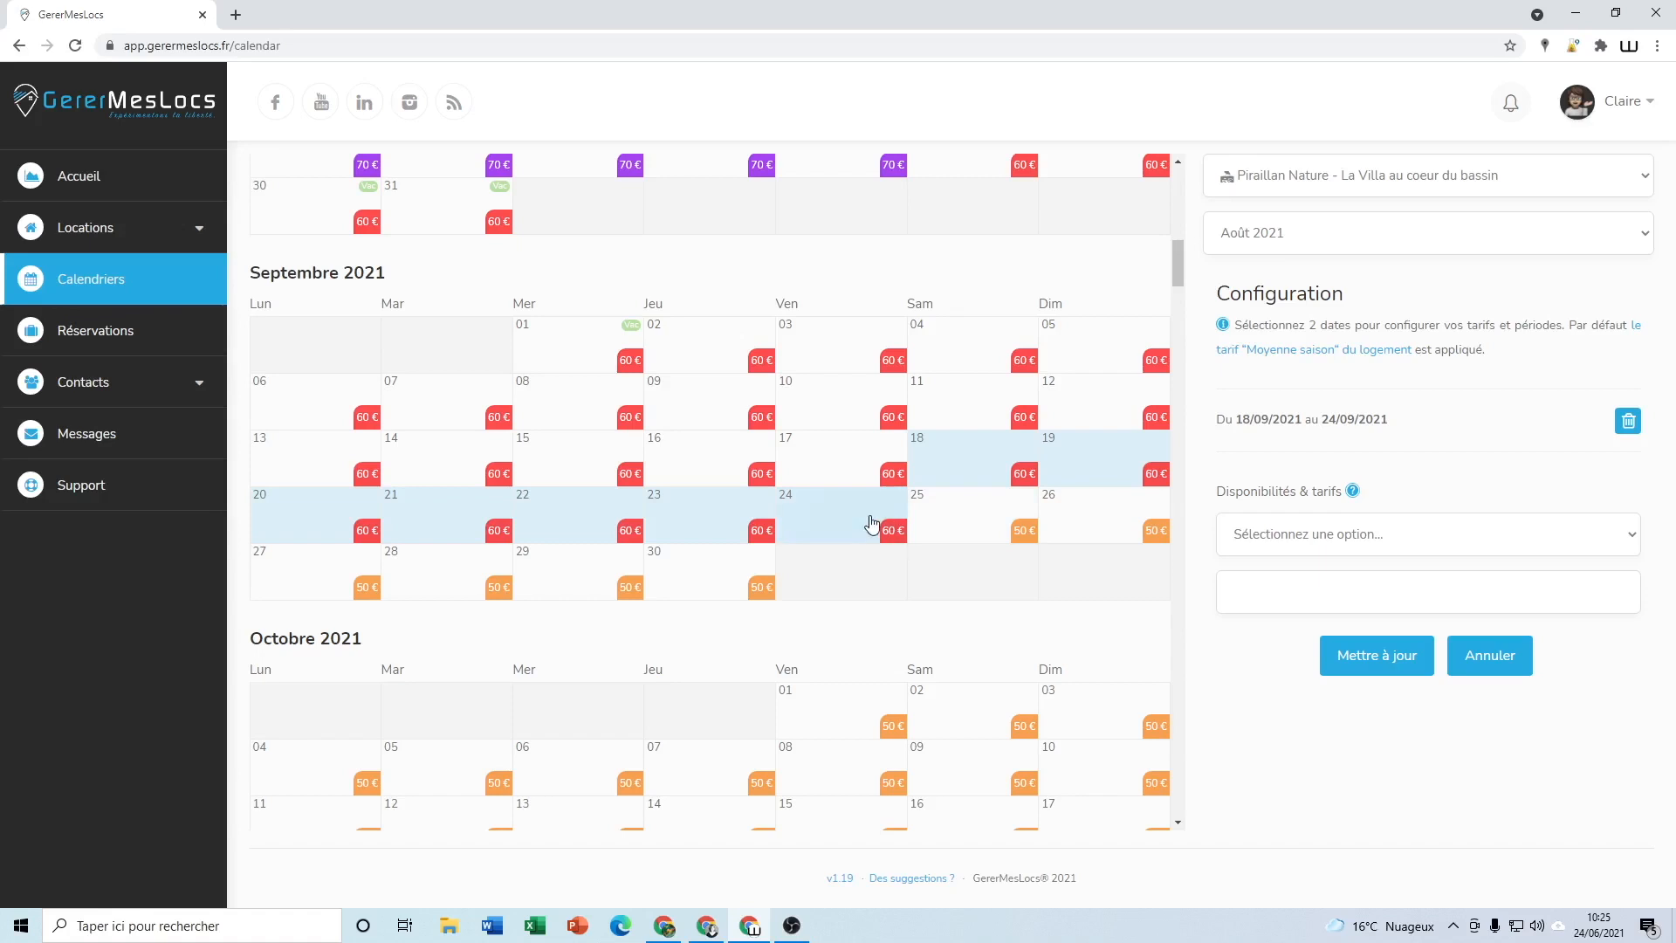
# - Apply a Tarif libre of 65 € to the selected September week and update the calendar
pyautogui.click(1254, 541)
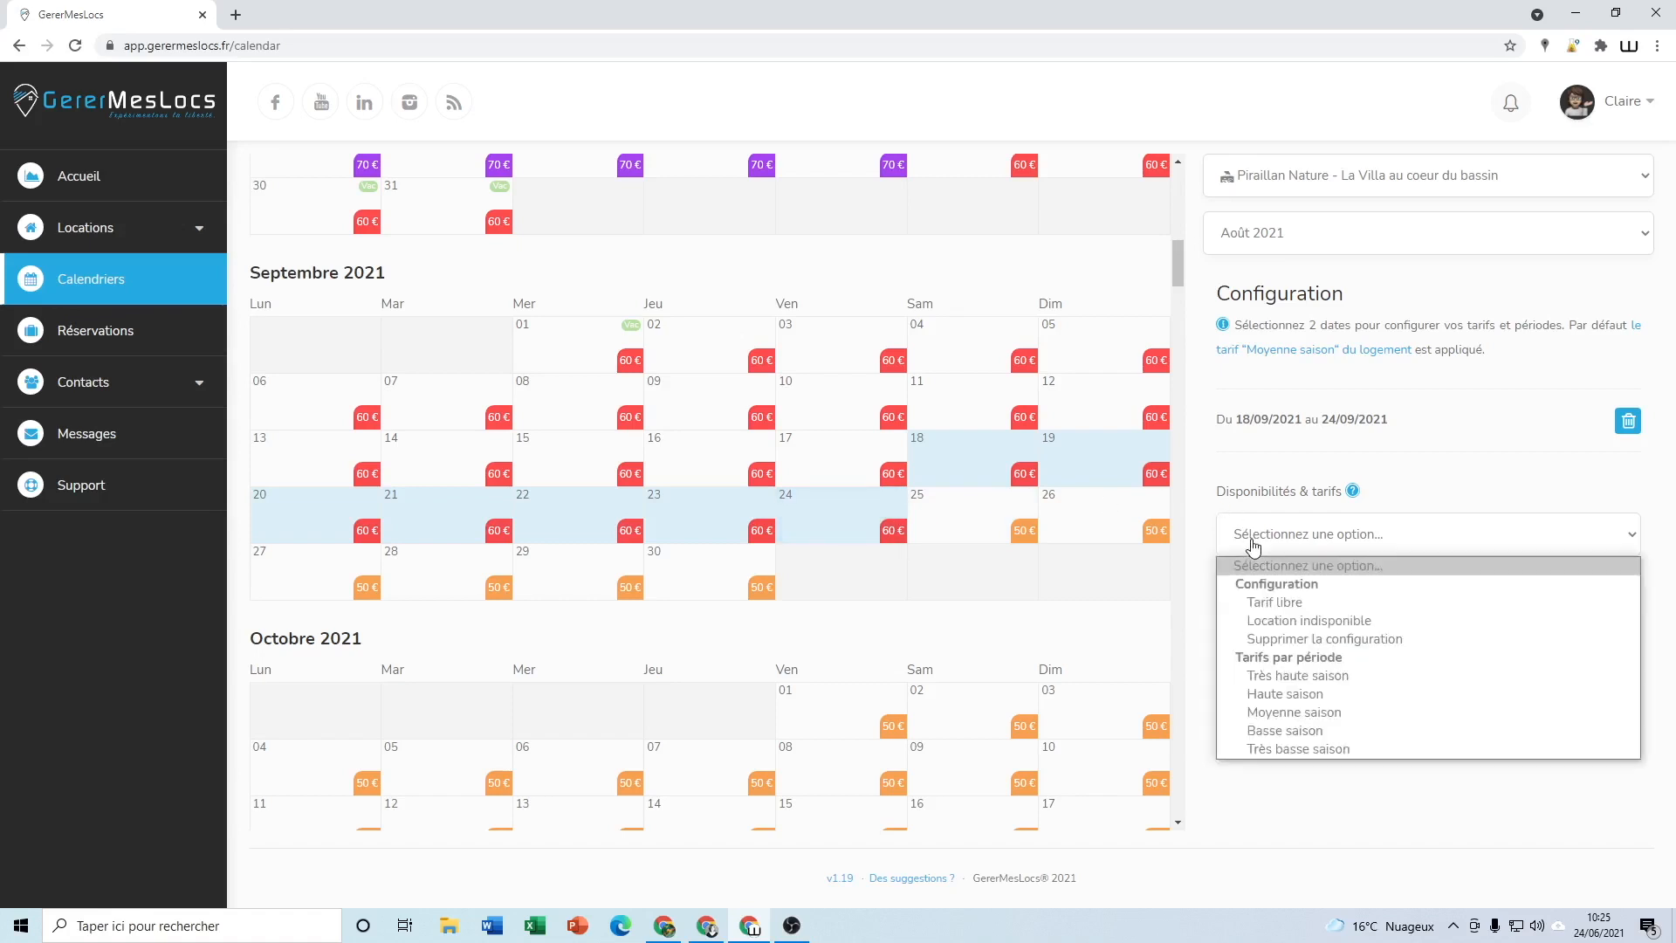
pyautogui.click(1266, 602)
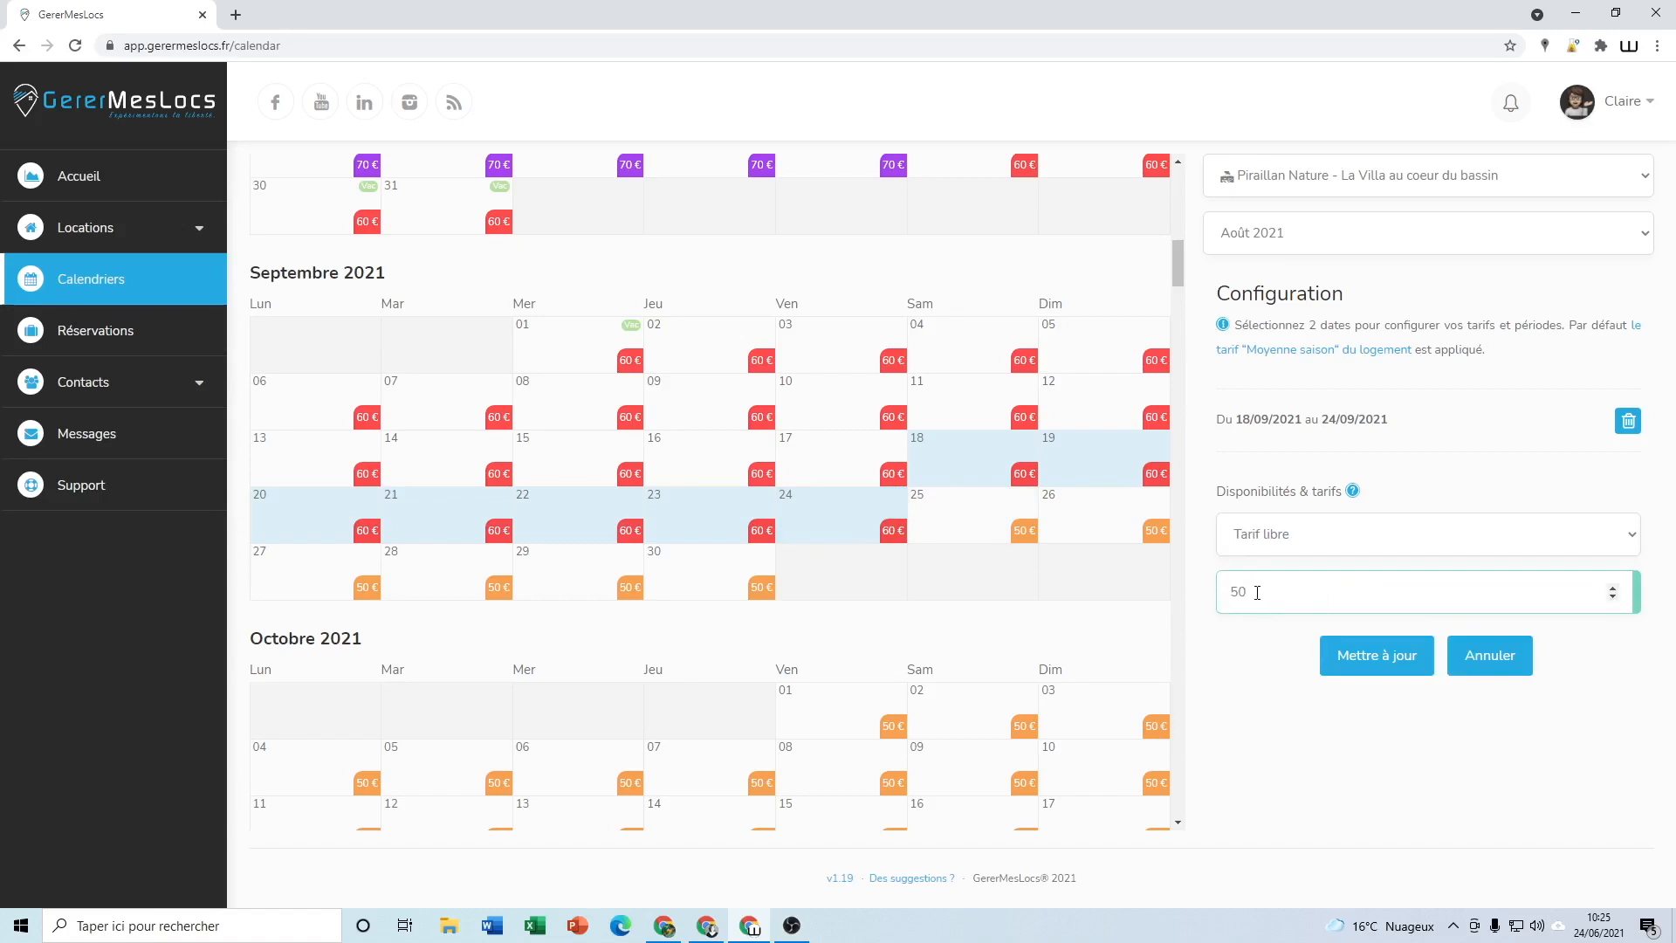
pyautogui.moveTo(1257, 593); pyautogui.dragTo(1229, 589)
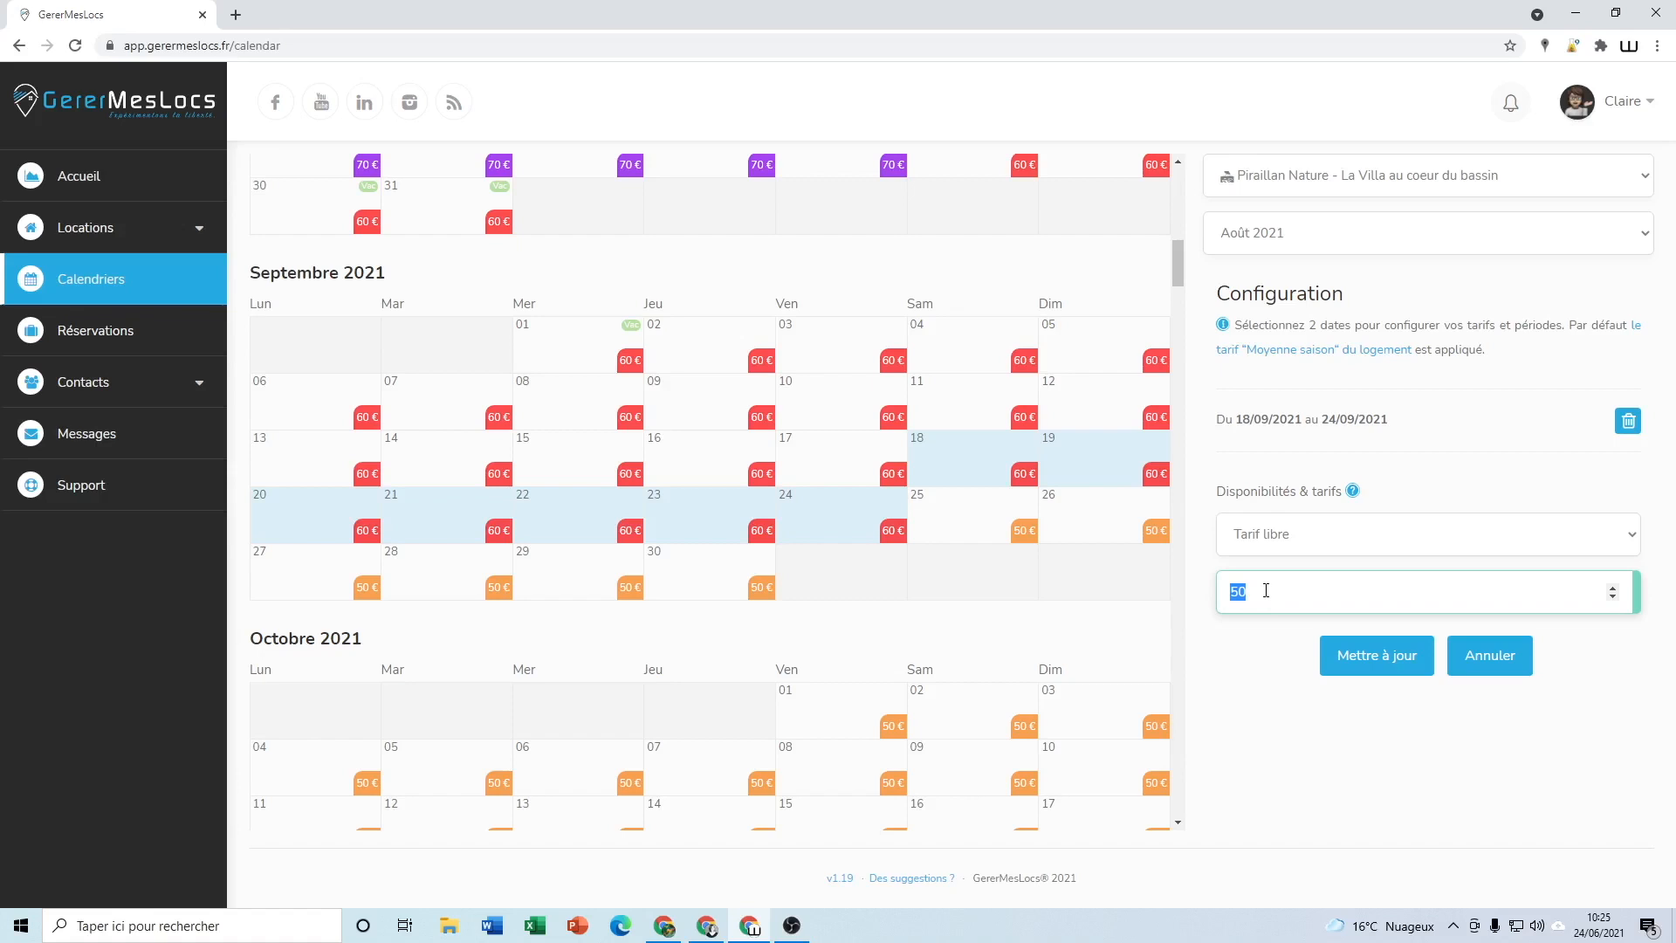
pyautogui.write('65')
pyautogui.click(1369, 670)
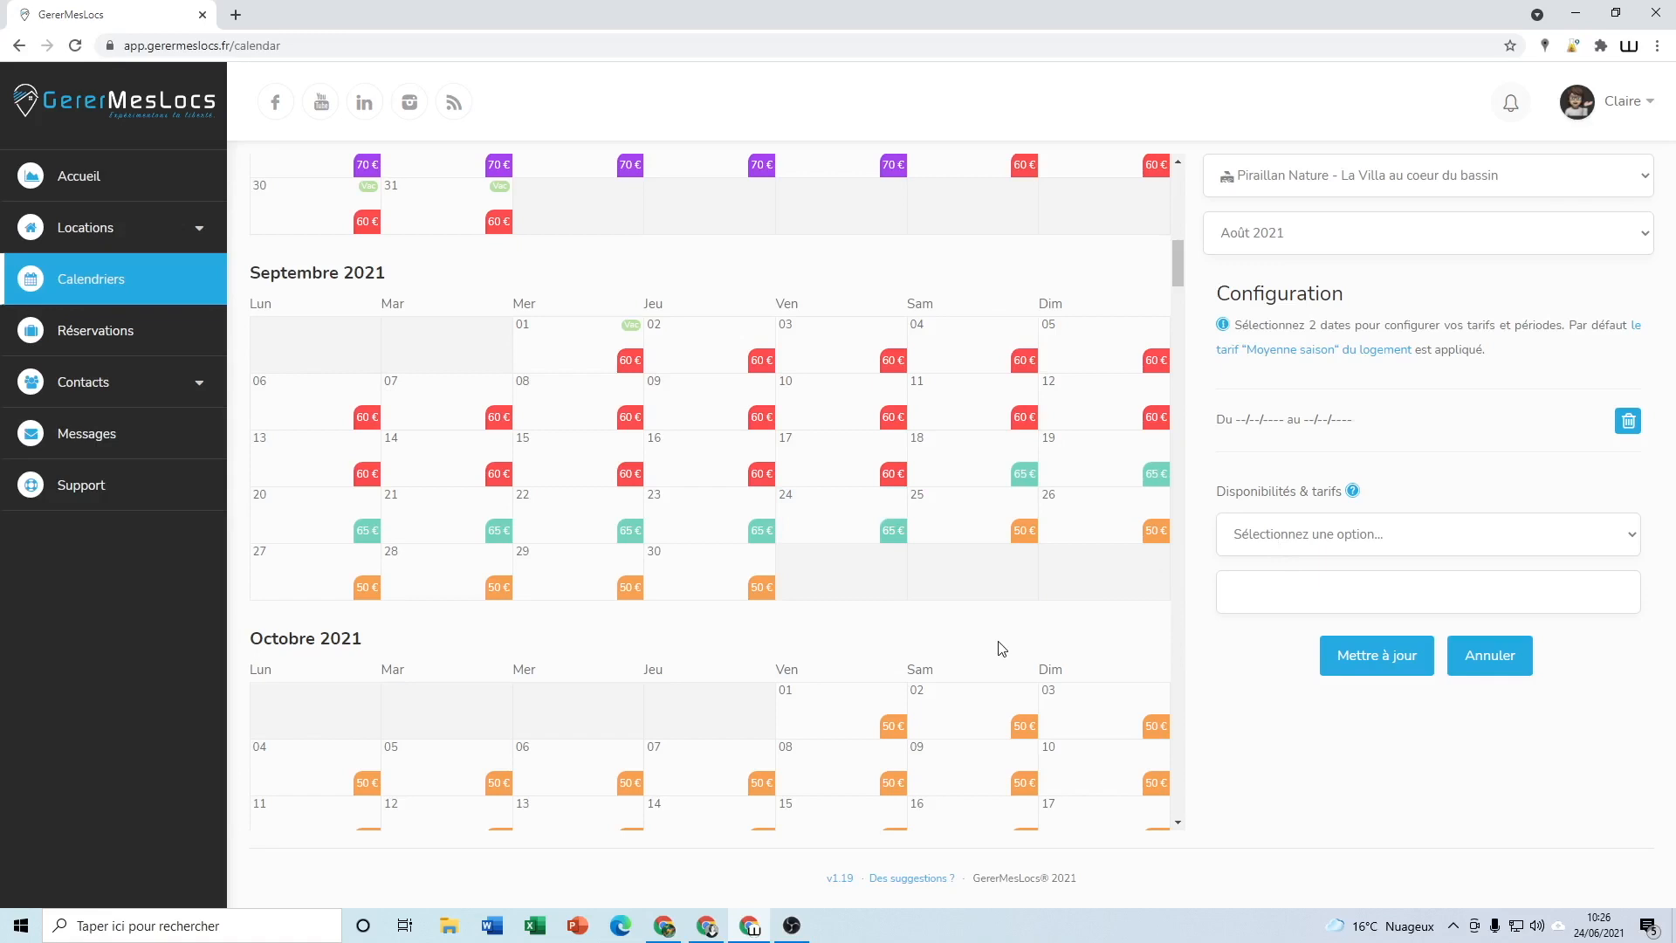
# - Block the period from 21/08/2021 to 27/08/2021 as Location indisponible, keeping the default label, and update the calendar
pyautogui.scroll(5, 1001, 648)
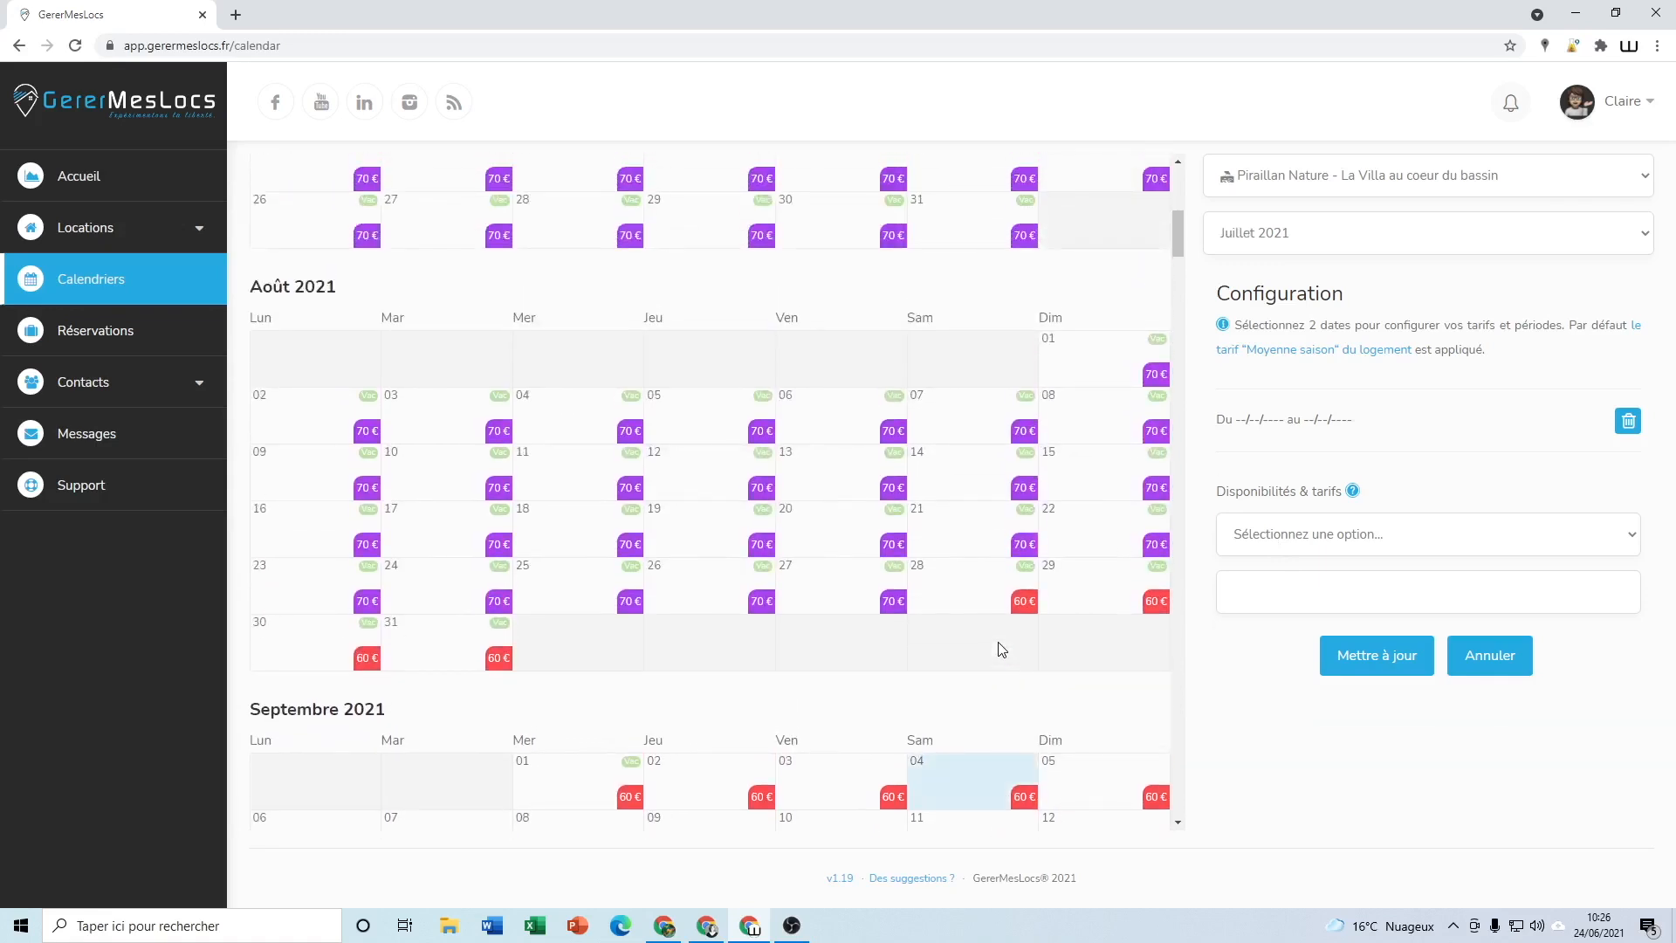
pyautogui.click(940, 536)
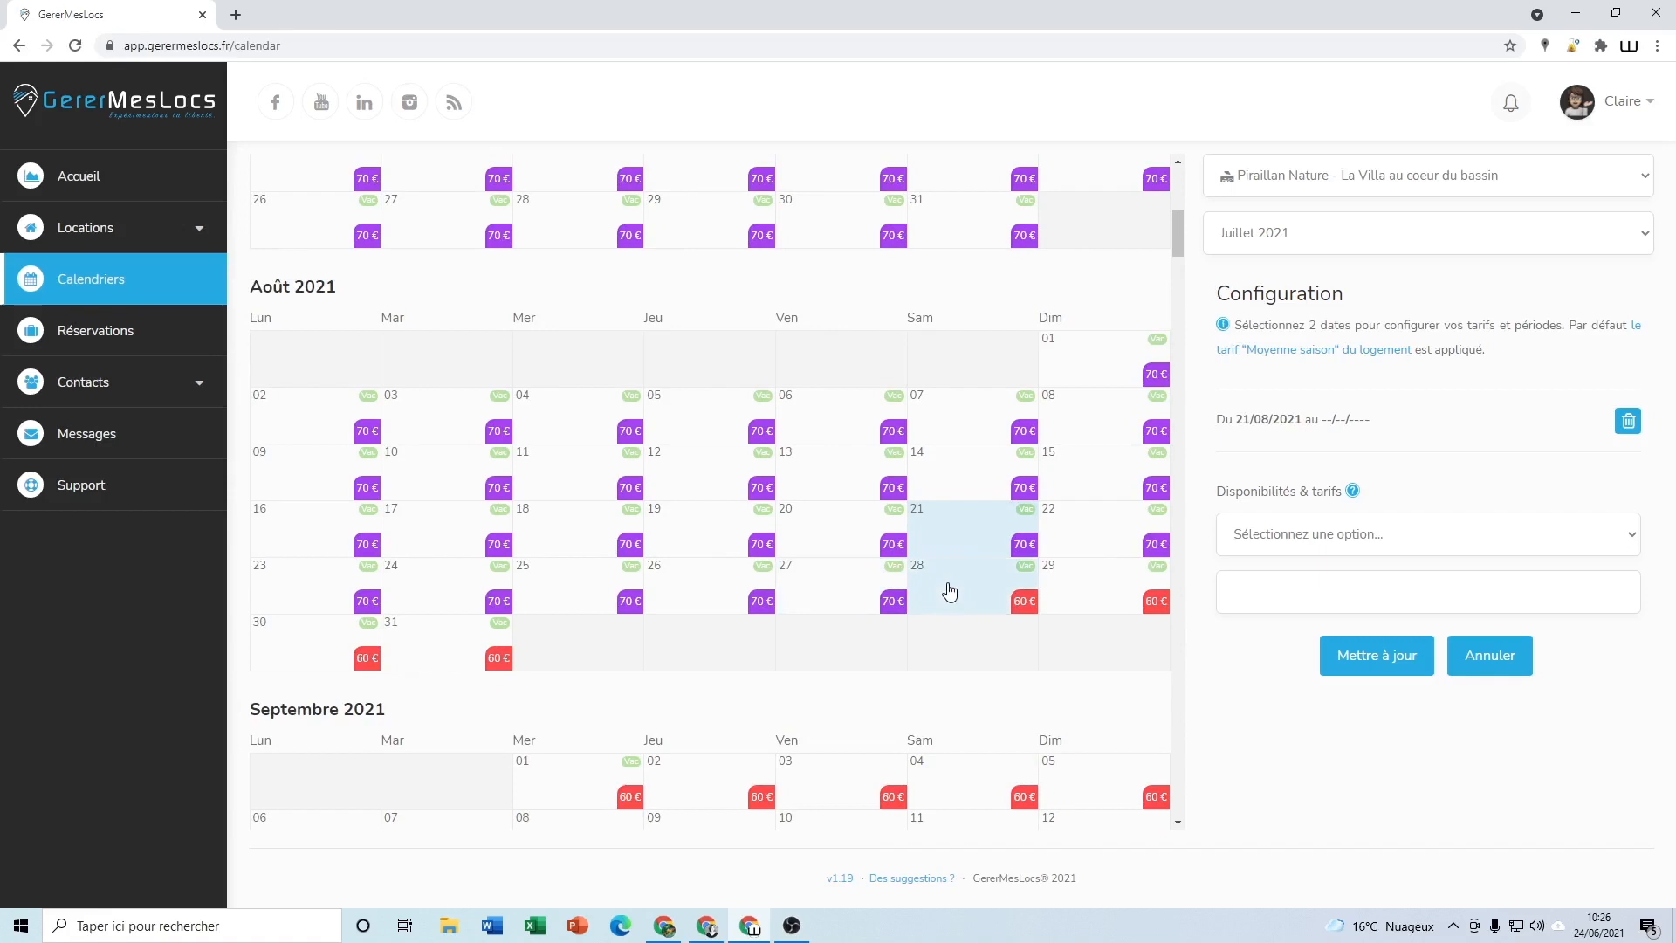
pyautogui.click(843, 595)
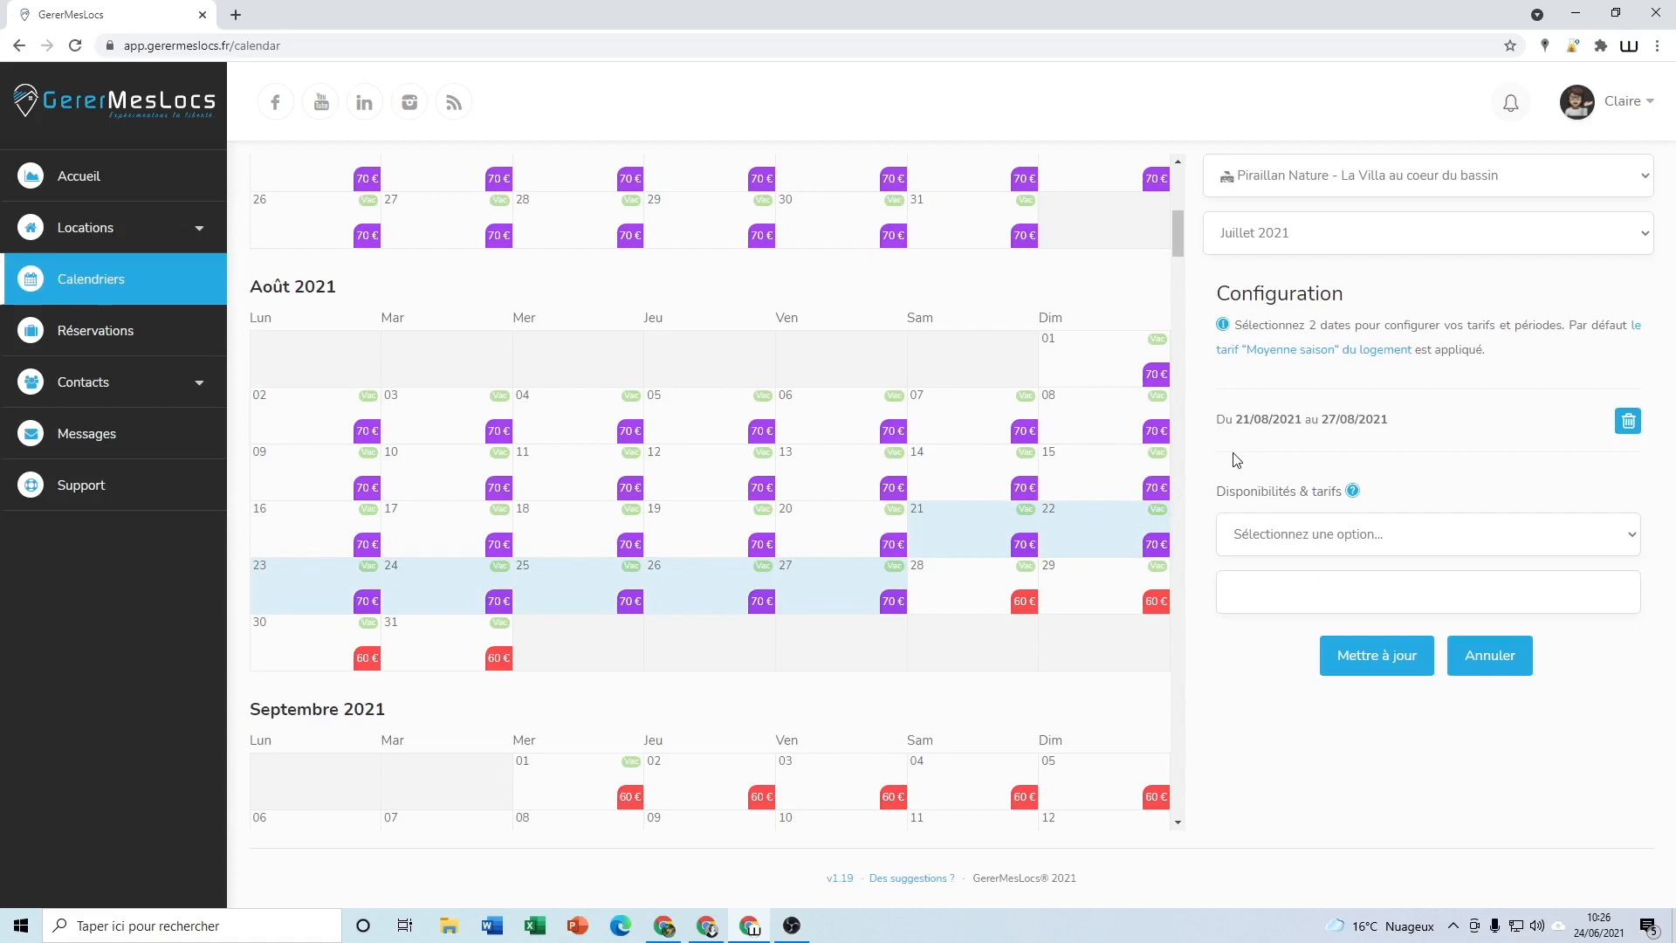
pyautogui.click(1289, 545)
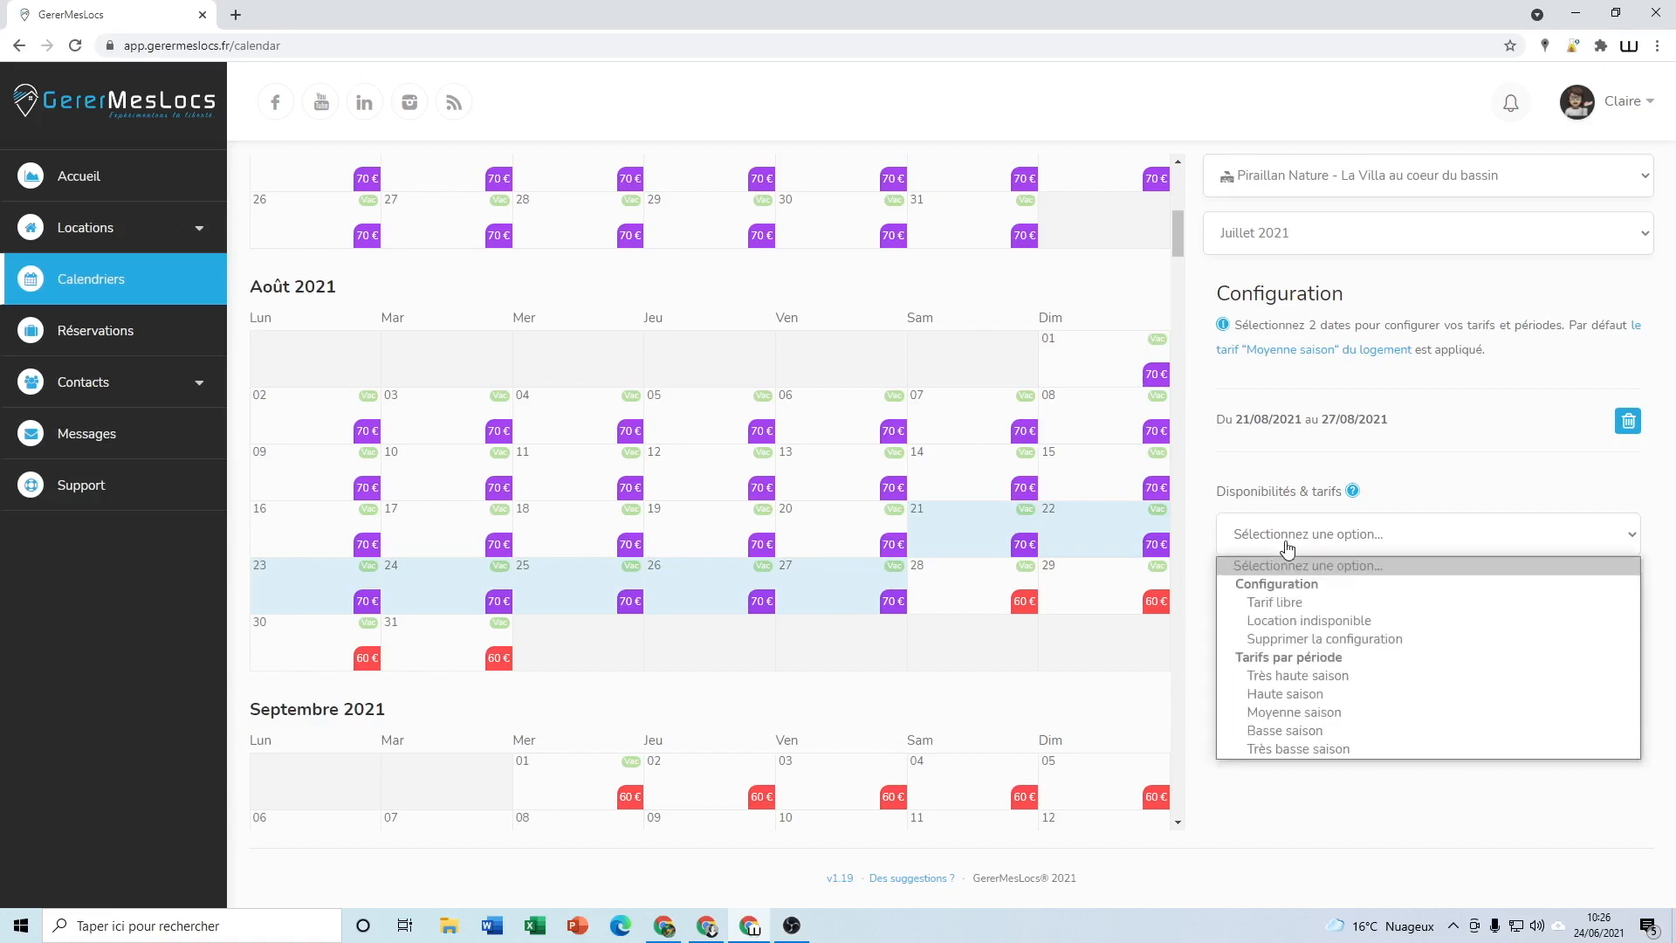
pyautogui.click(1285, 621)
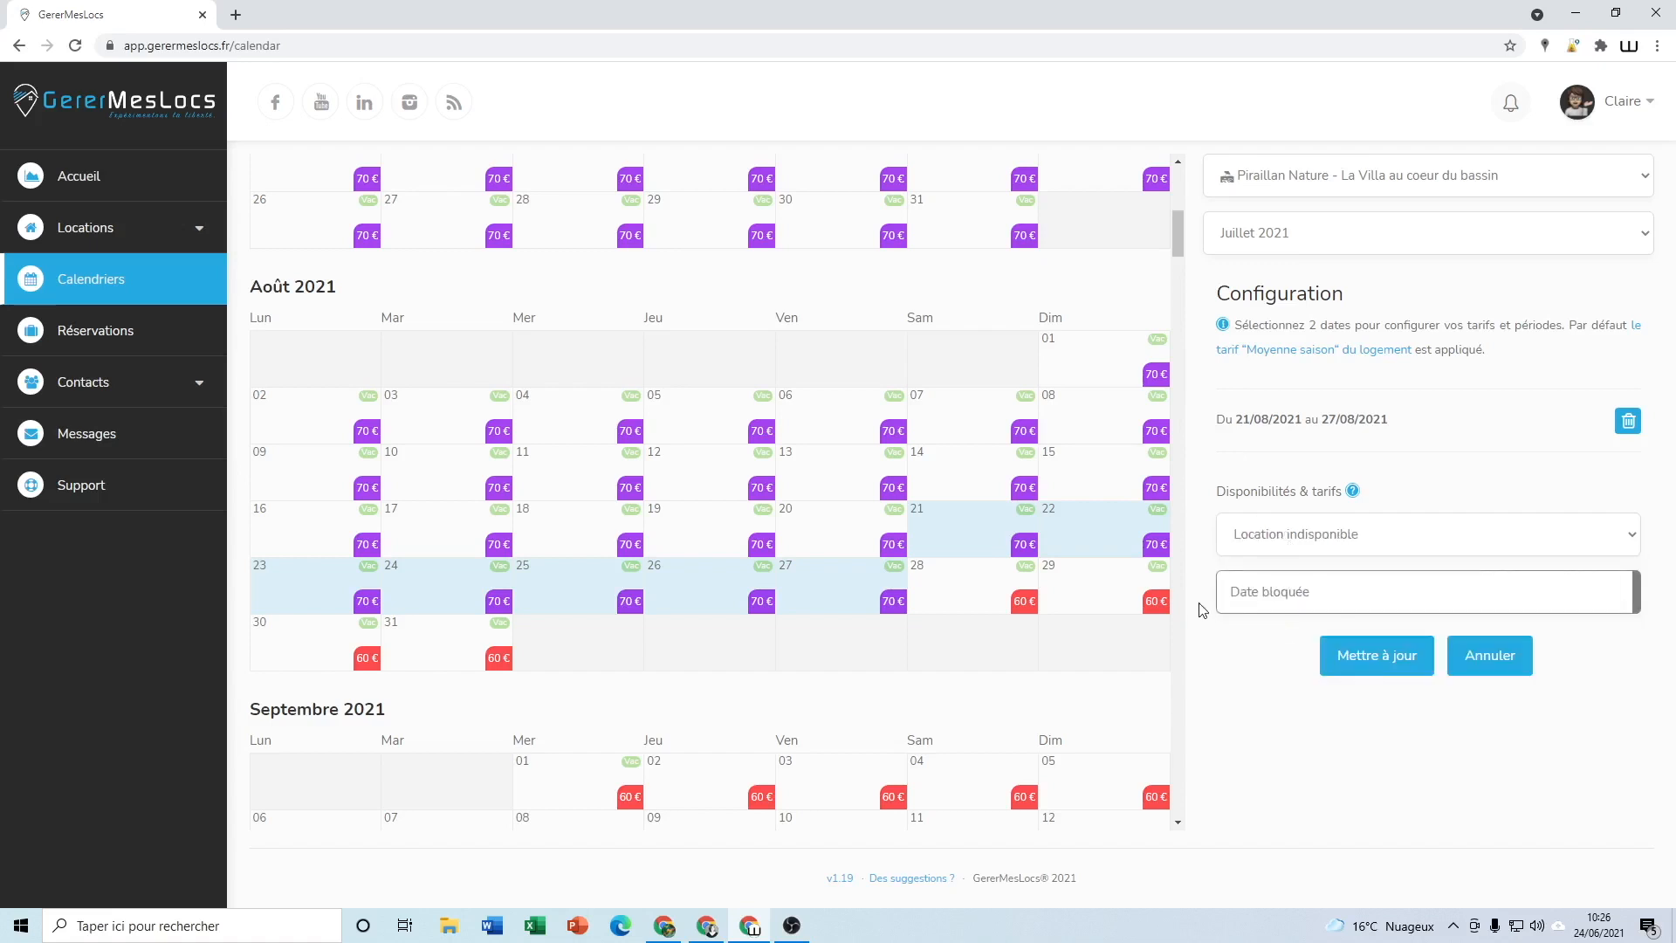
pyautogui.click(1367, 661)
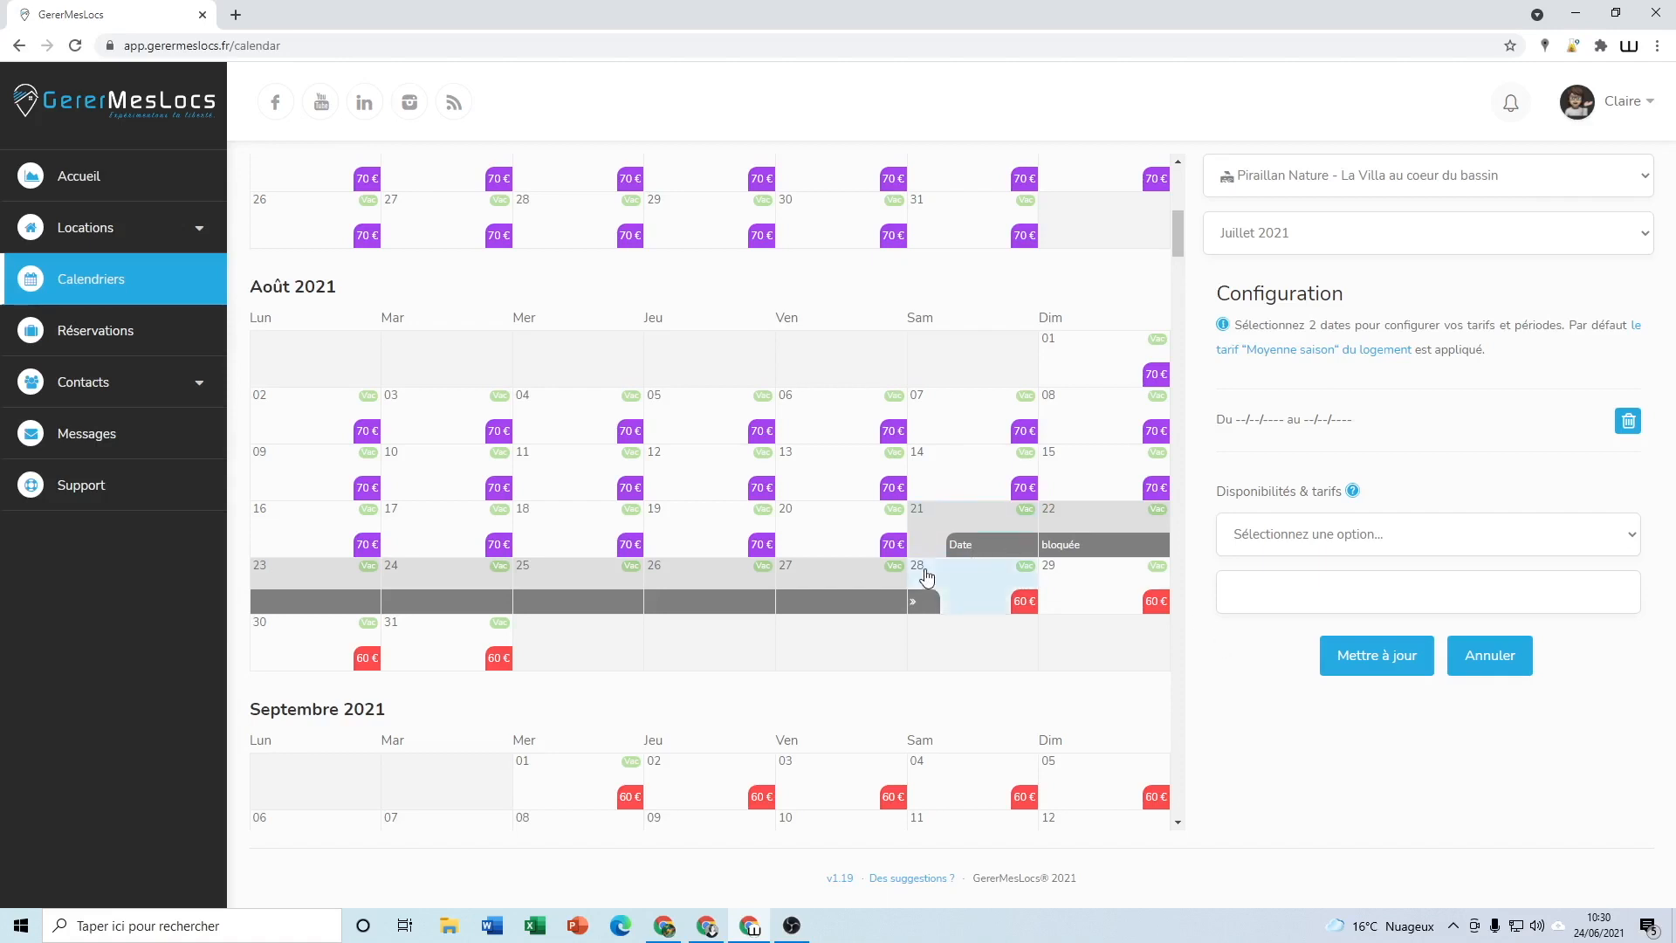
# - Set 21/08/2021 to 27/08/2021 as Location indisponible with the label "vacances perso" and update the calendar
pyautogui.click(986, 548)
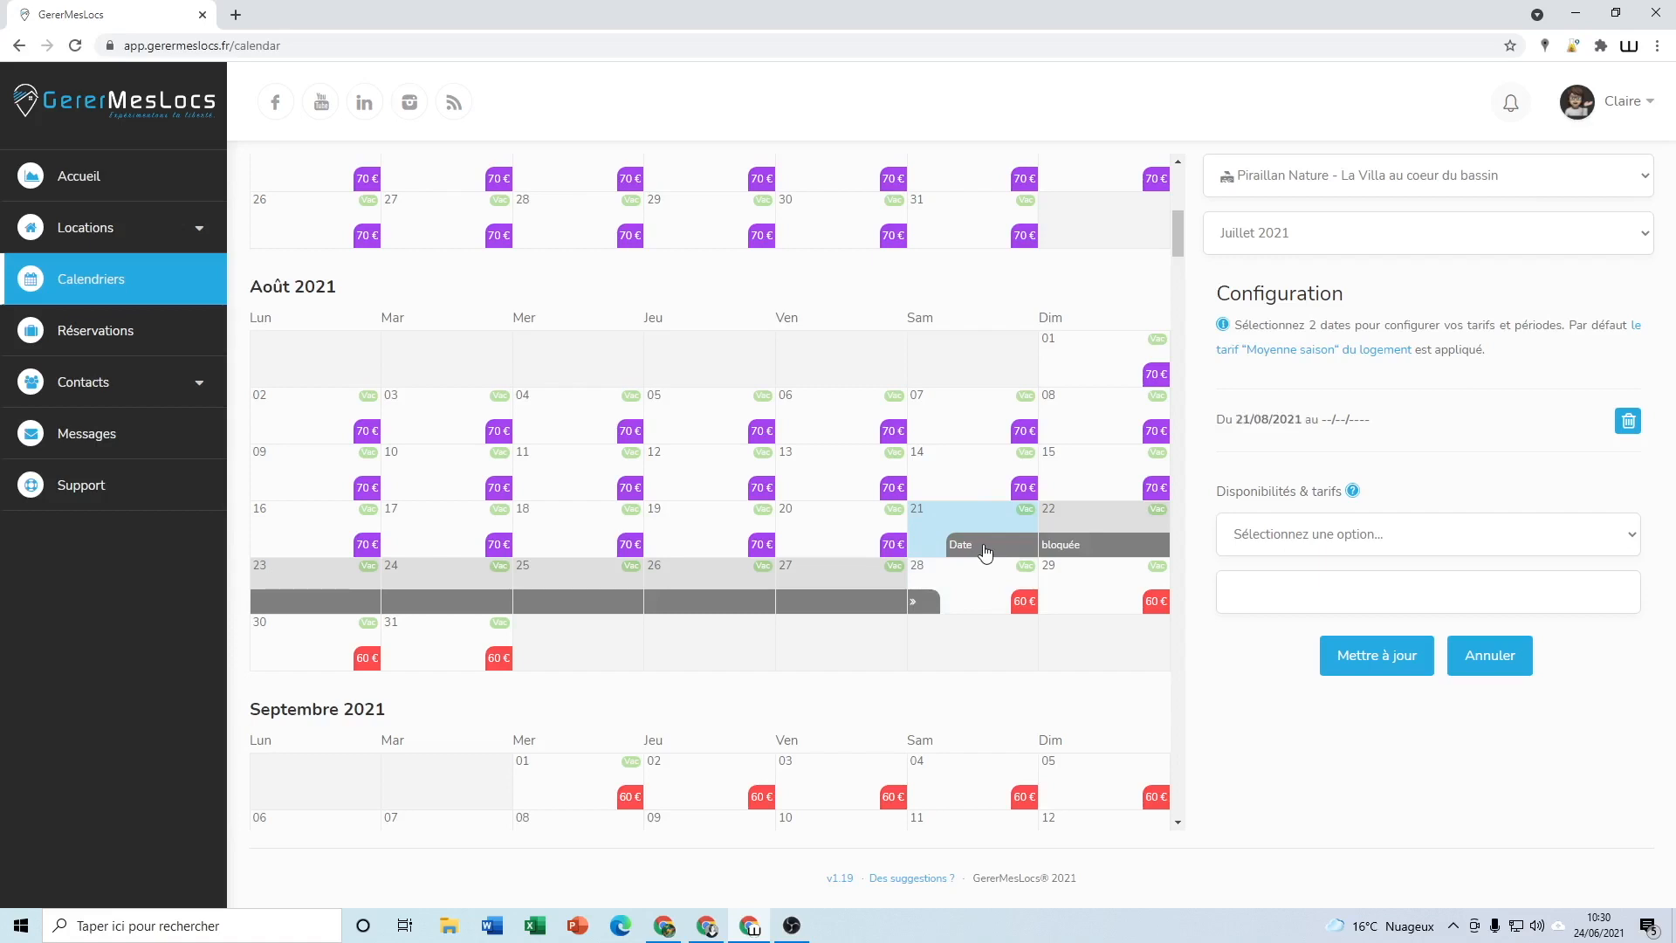
pyautogui.click(870, 615)
pyautogui.click(1249, 548)
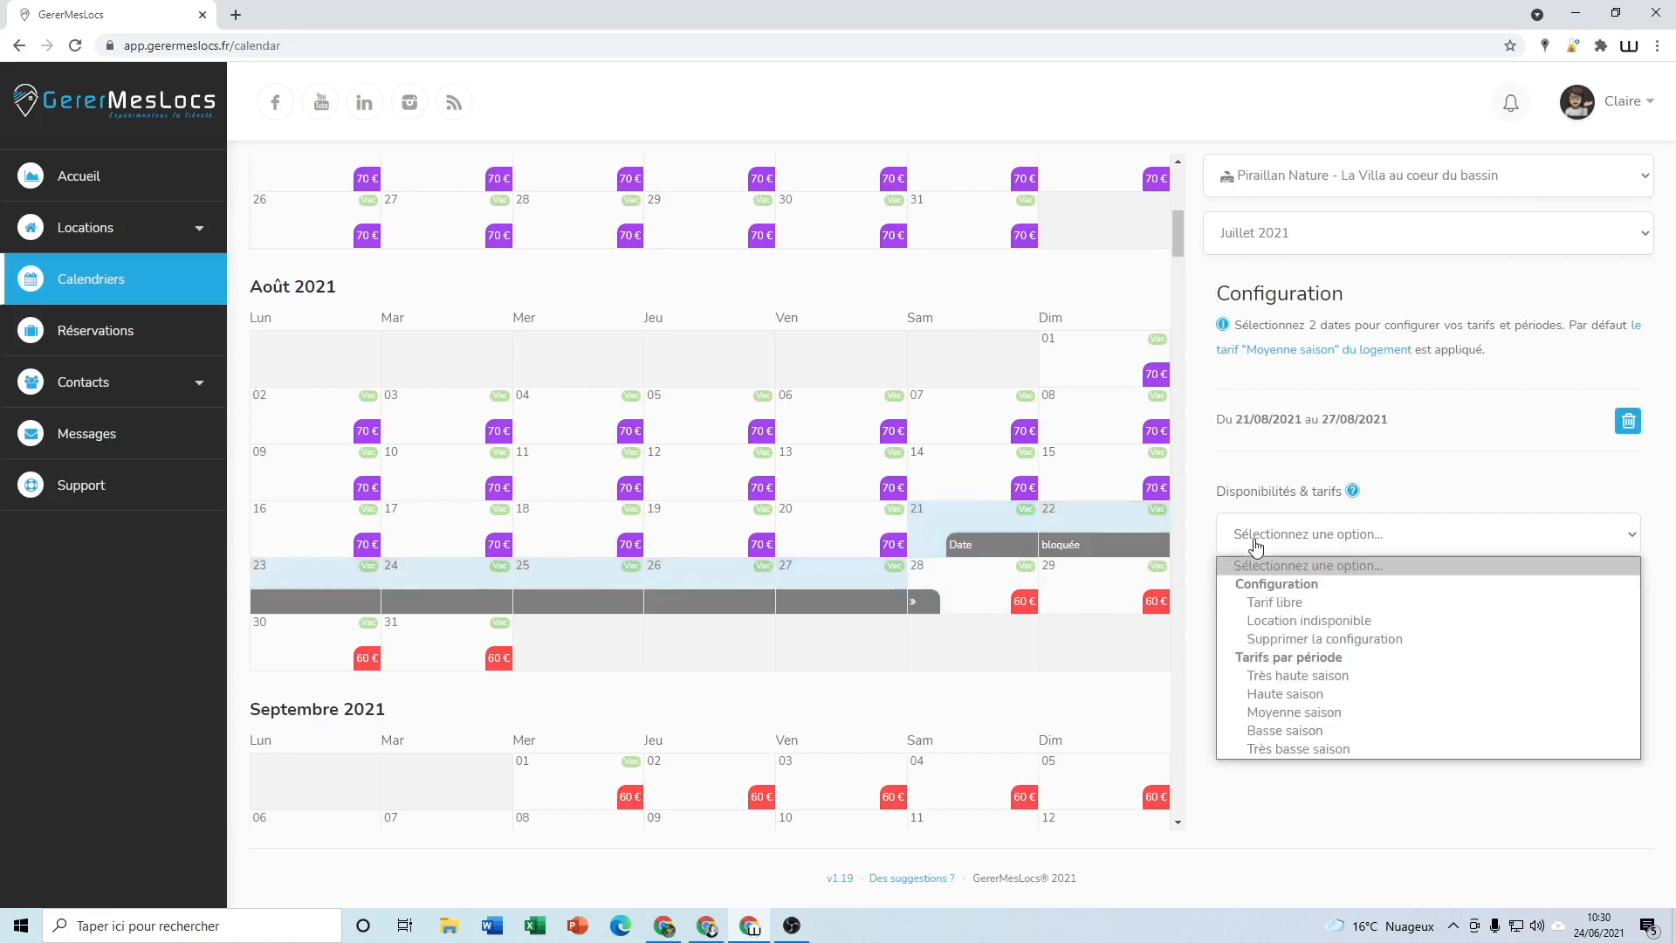
pyautogui.click(1277, 622)
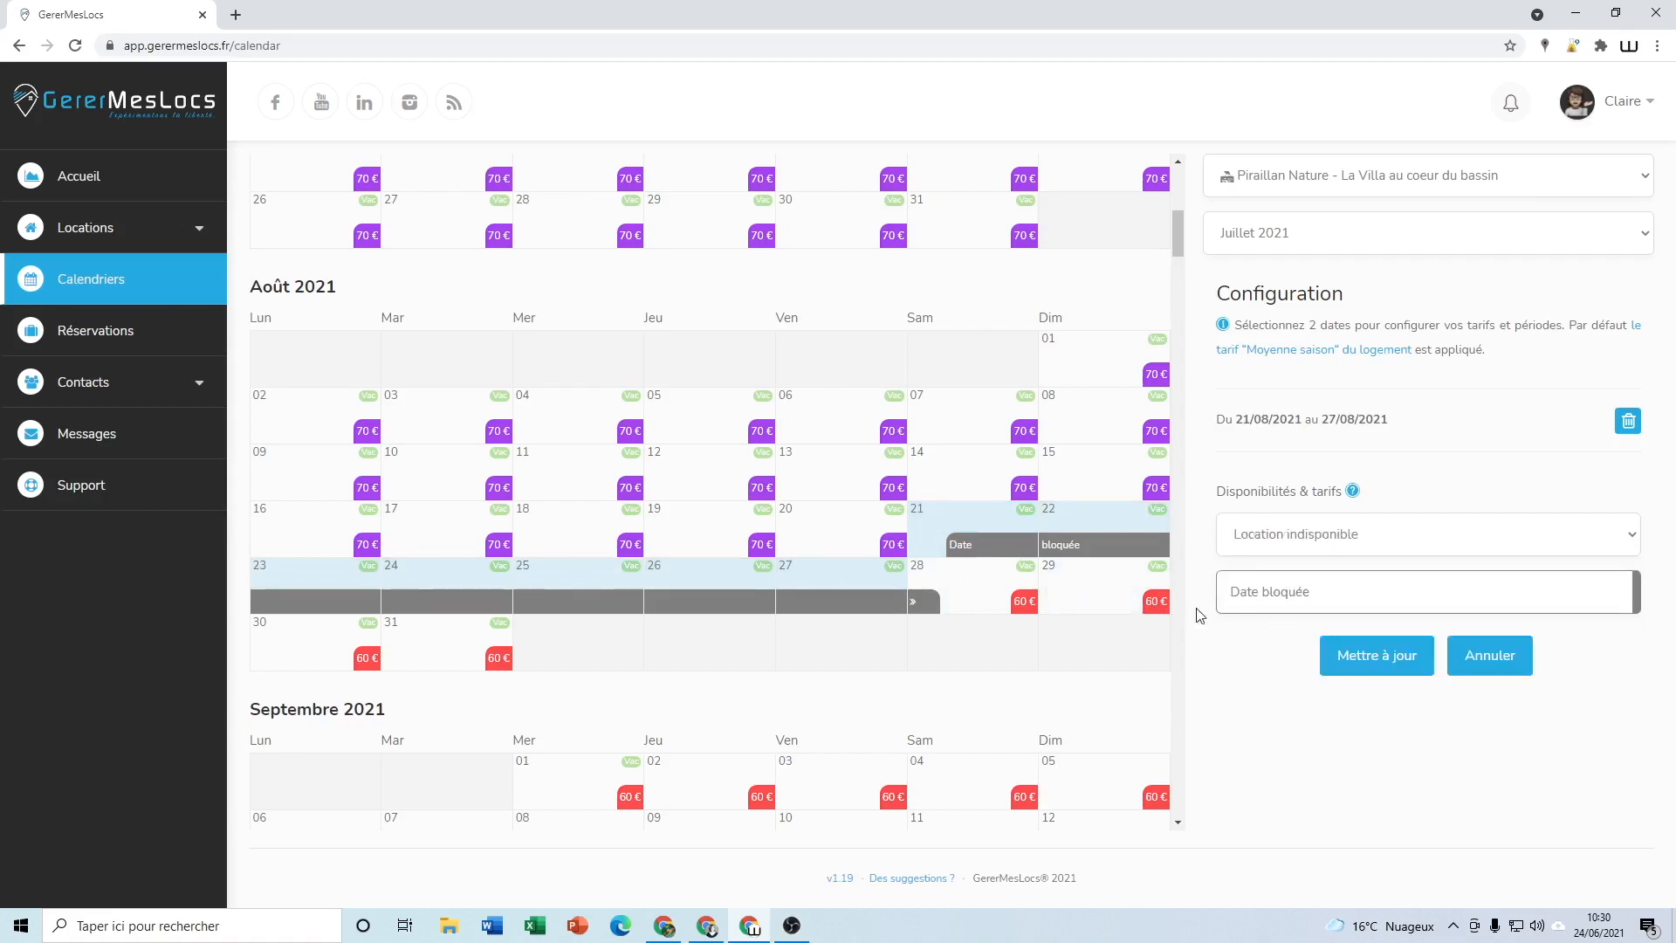
pyautogui.moveTo(1318, 591); pyautogui.dragTo(1209, 596)
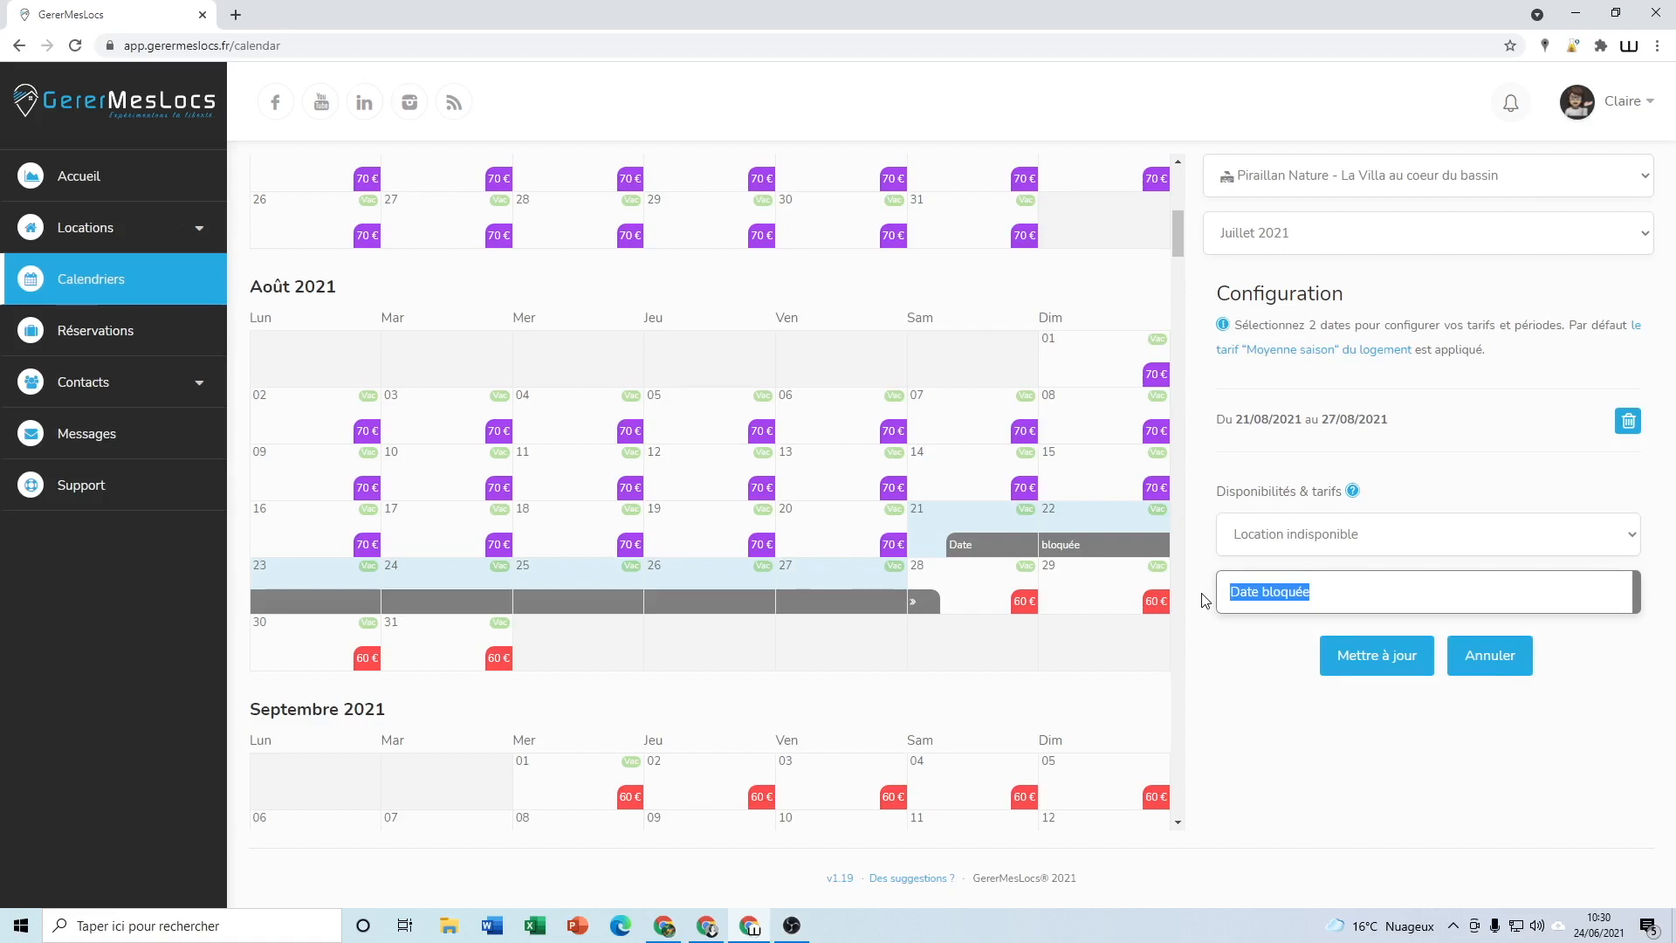
pyautogui.write('vacances perso')
pyautogui.click(1411, 670)
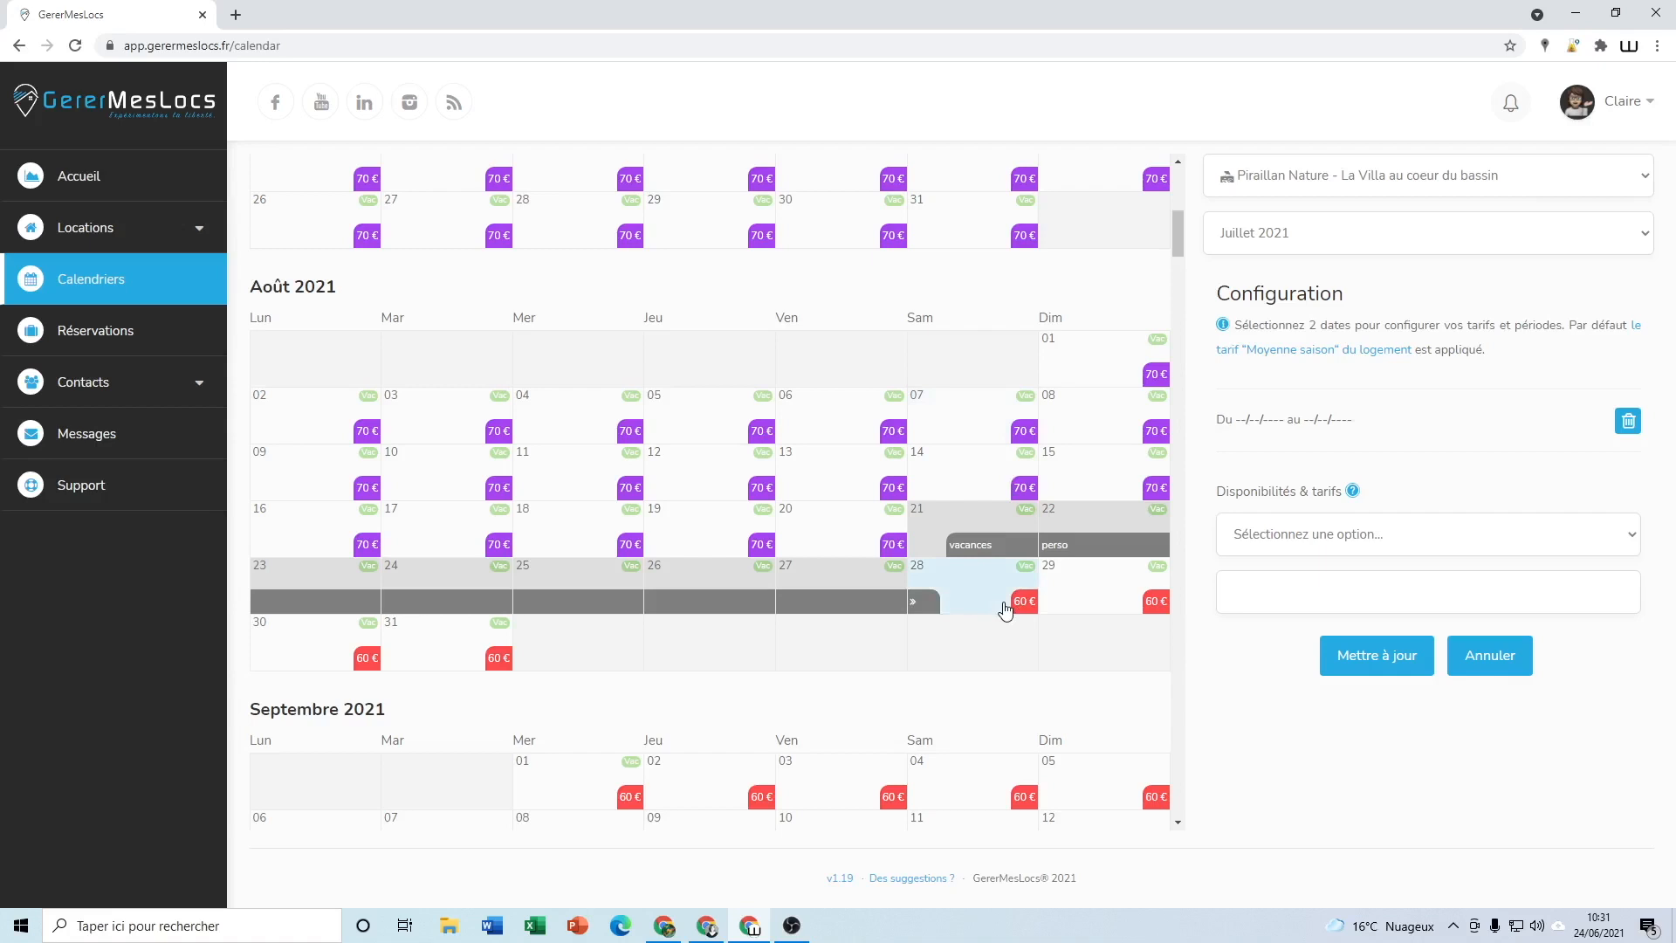
pyautogui.scroll(-2, 1004, 608)
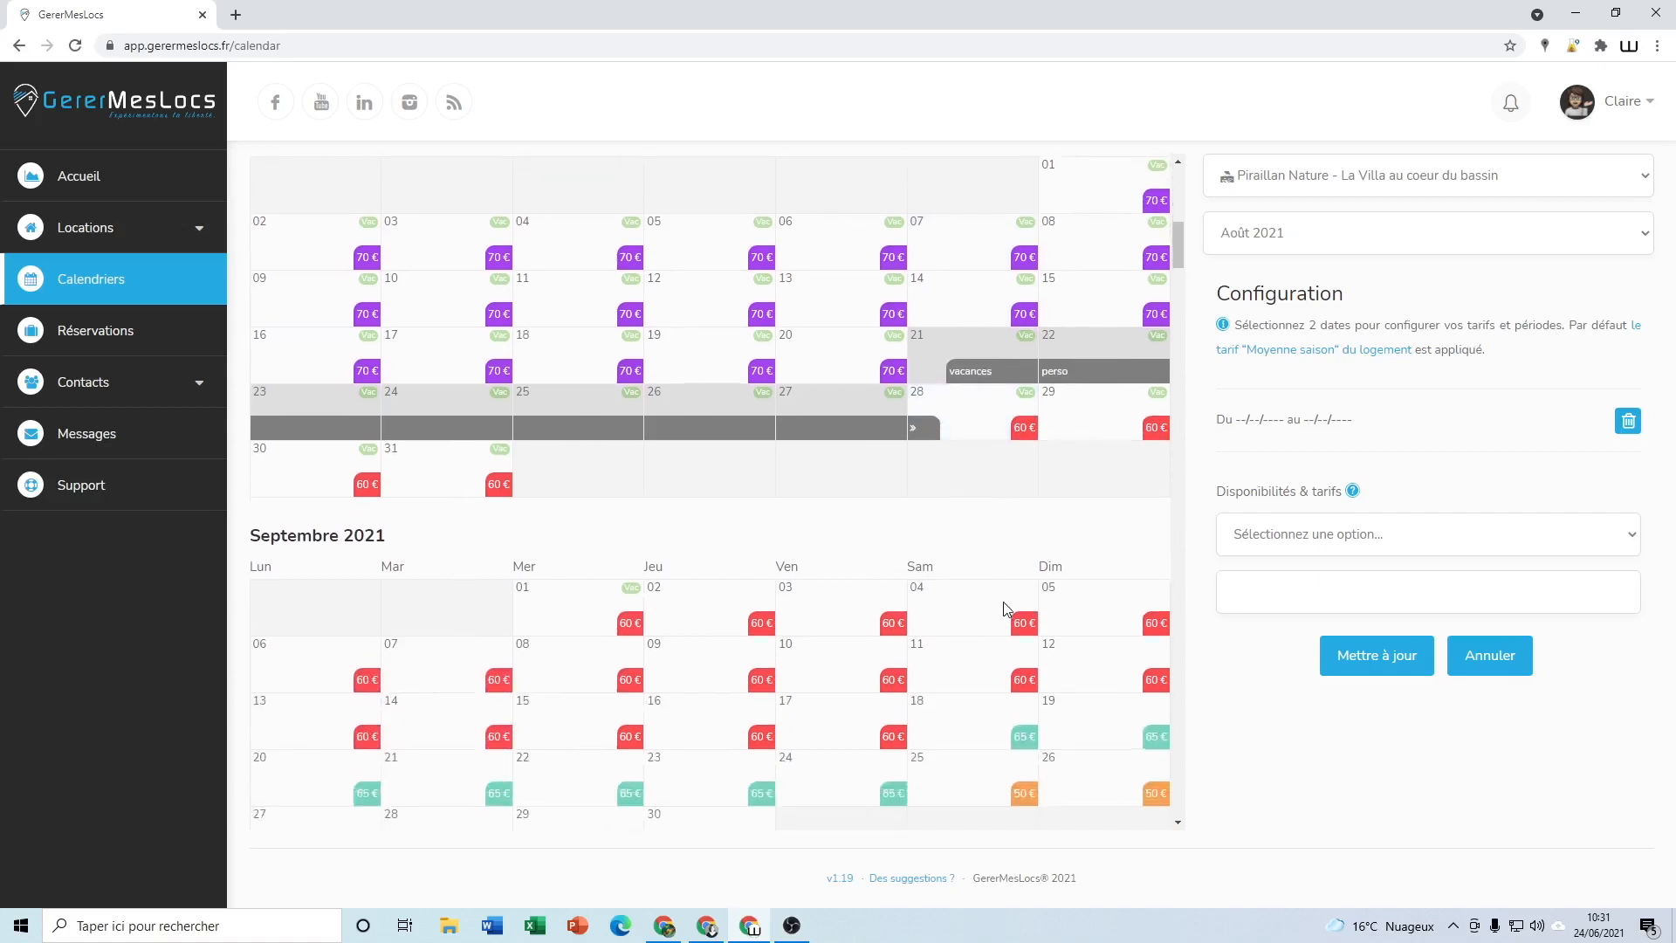
pyautogui.scroll(1, 1004, 608)
pyautogui.scroll(-1, 1004, 609)
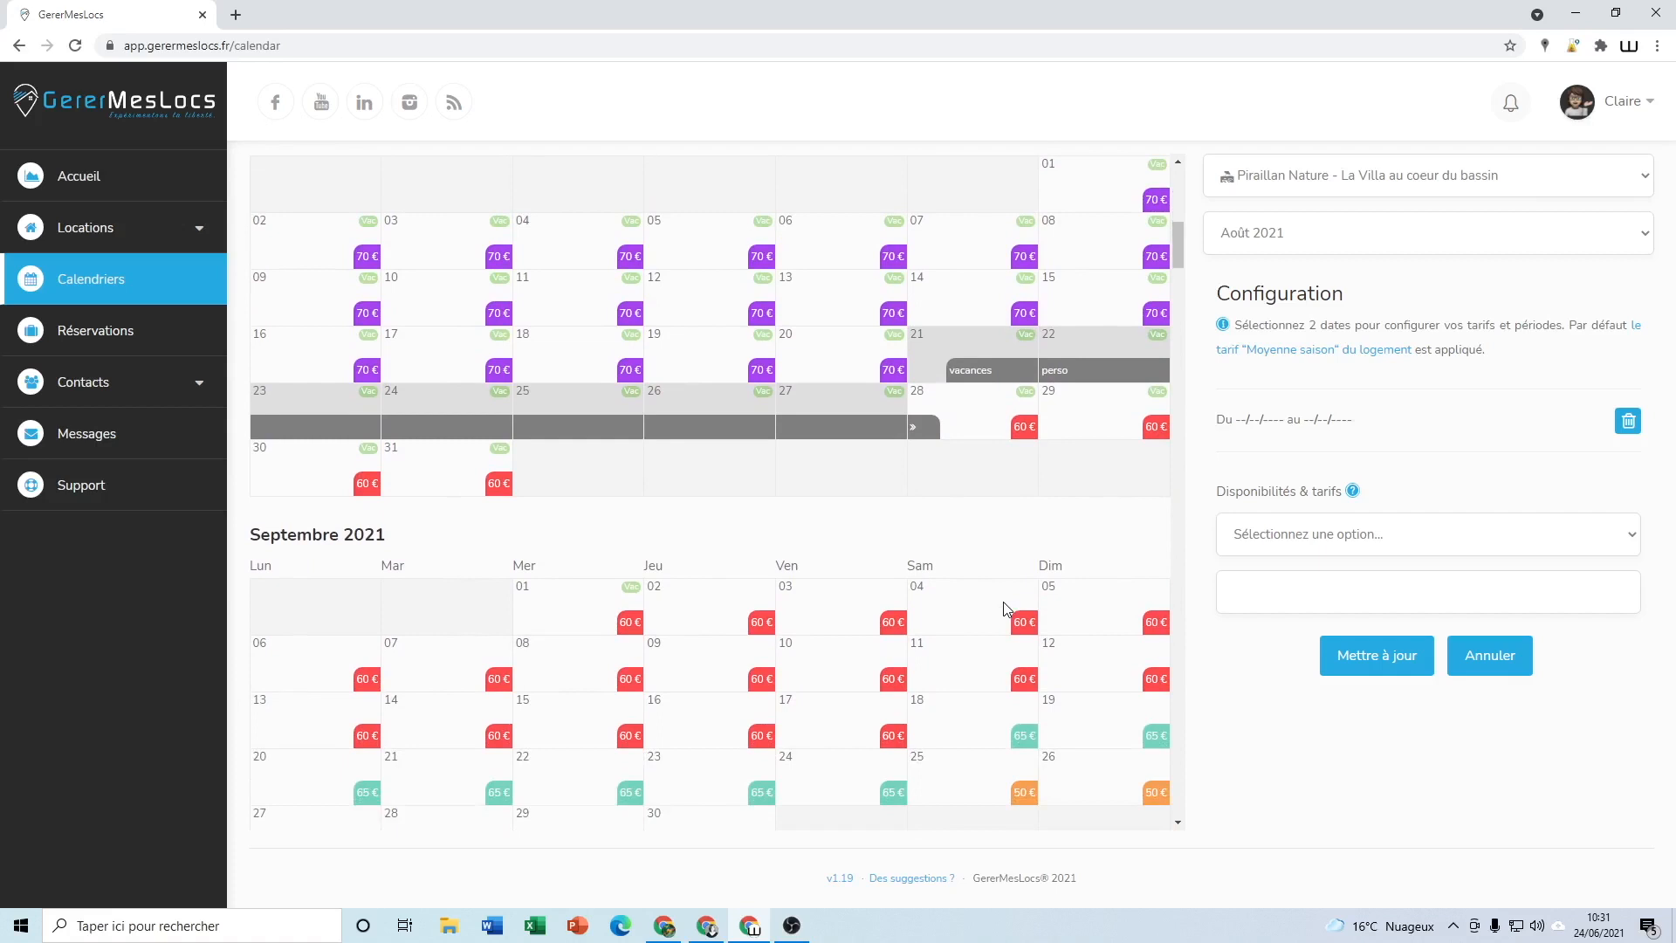
pyautogui.scroll(-2, 1003, 608)
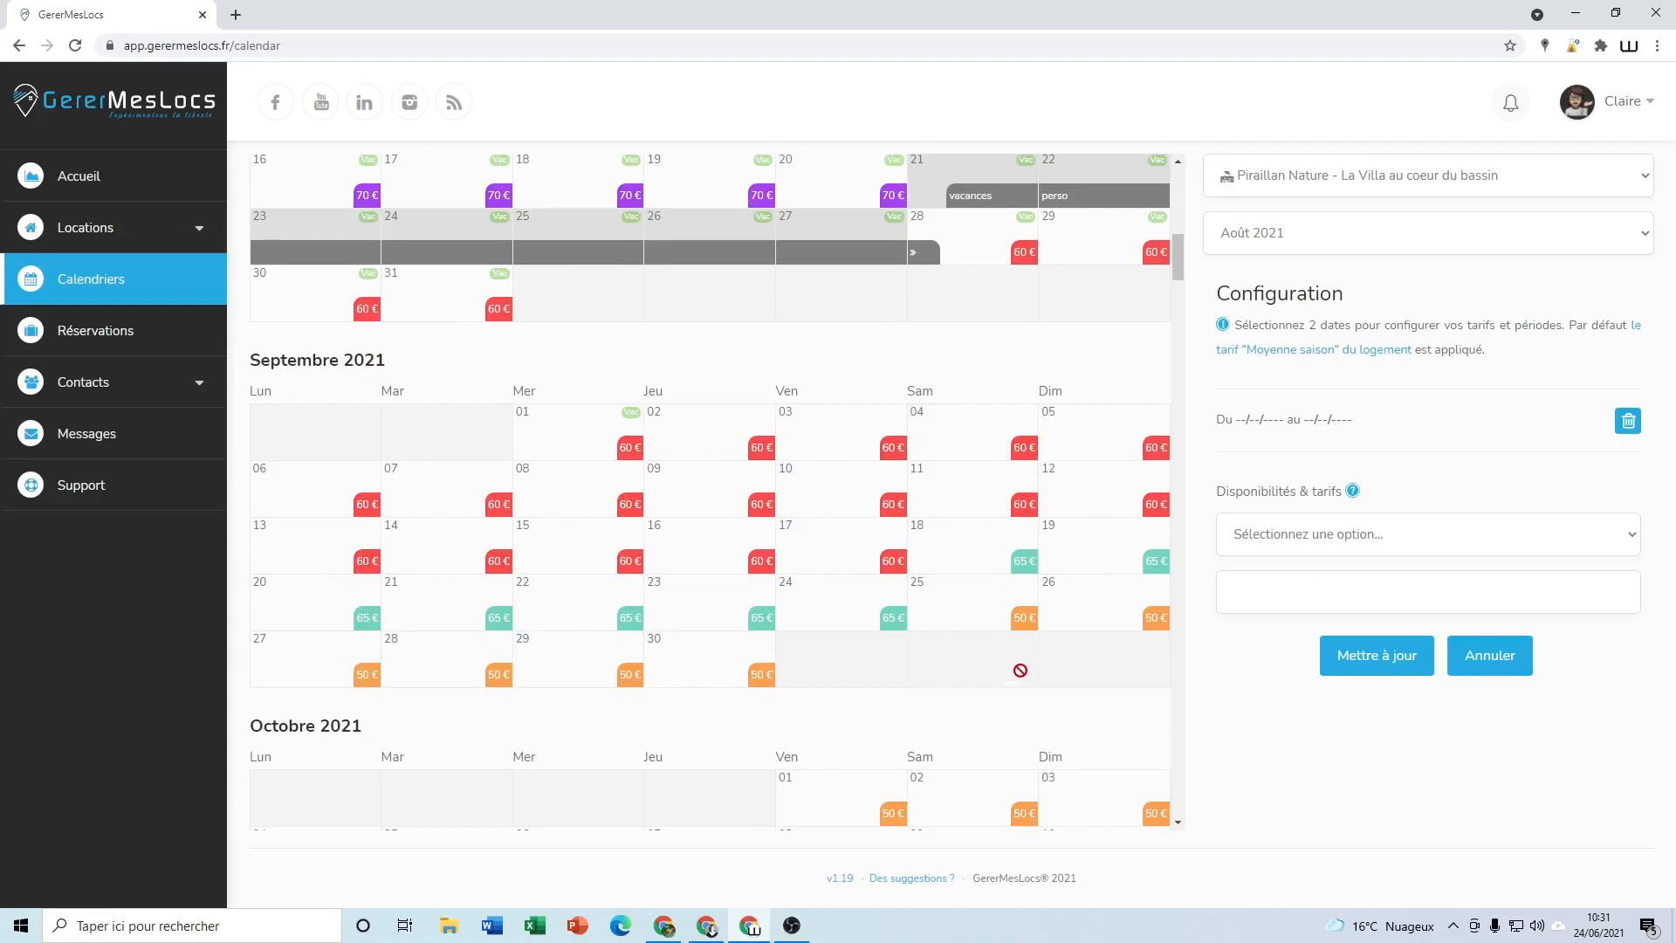
# - Remove the calendar configuration from 01/09/2021 to 30/09/2021 with Supprimer la configuration and update the calendar
pyautogui.click(556, 430)
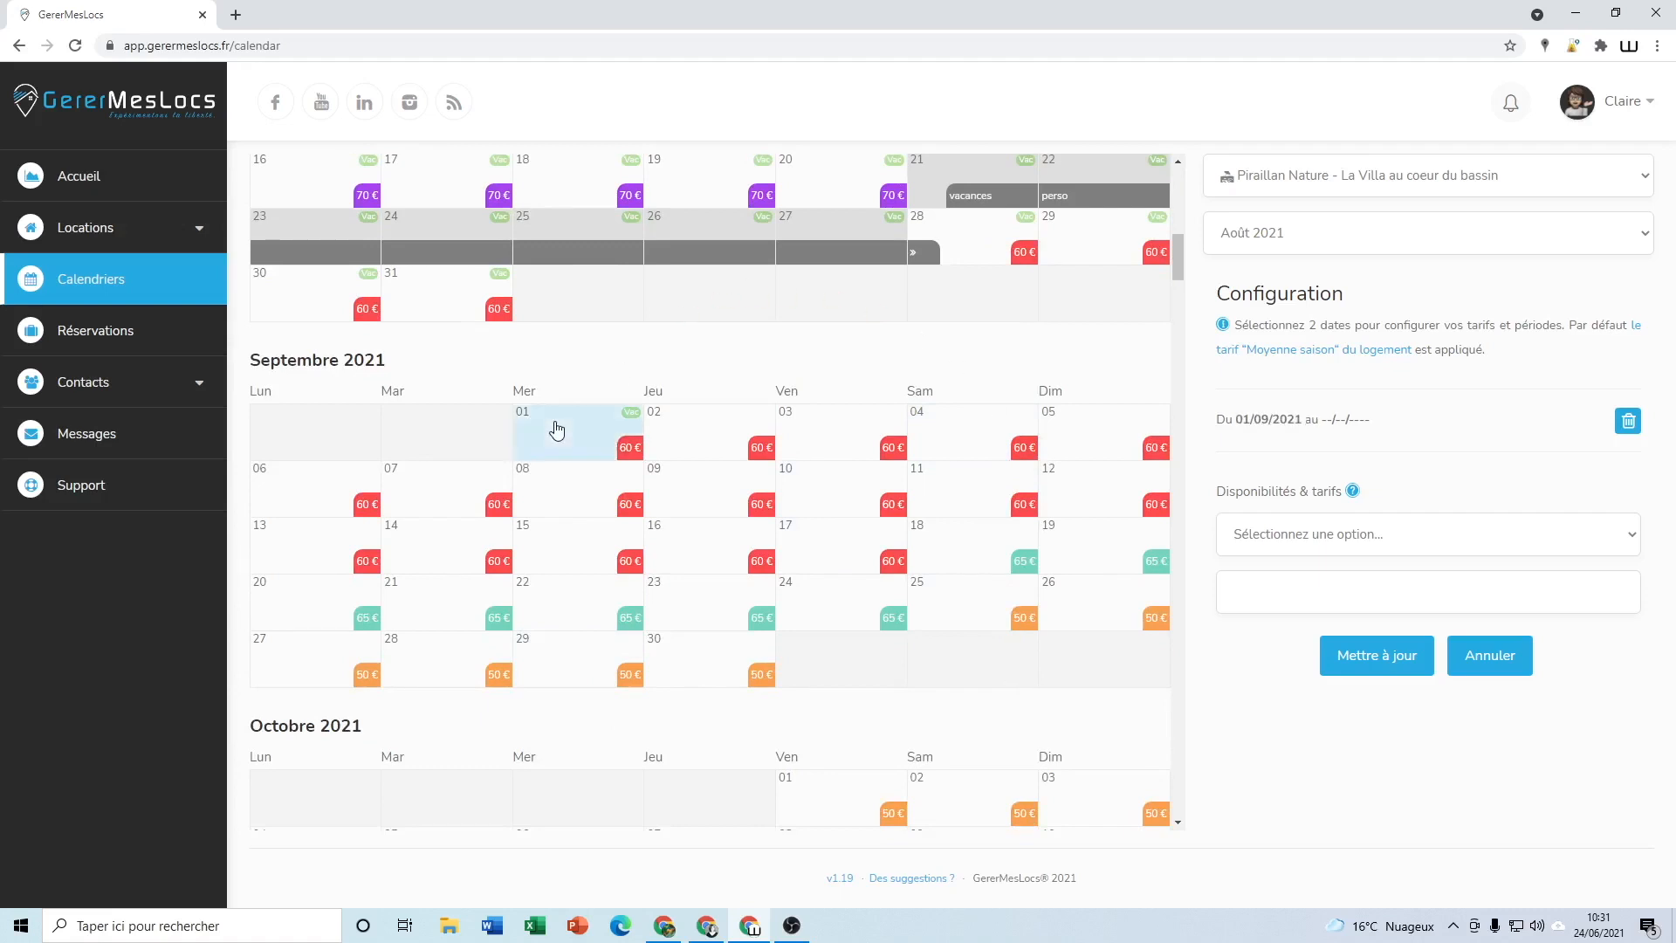
pyautogui.click(708, 672)
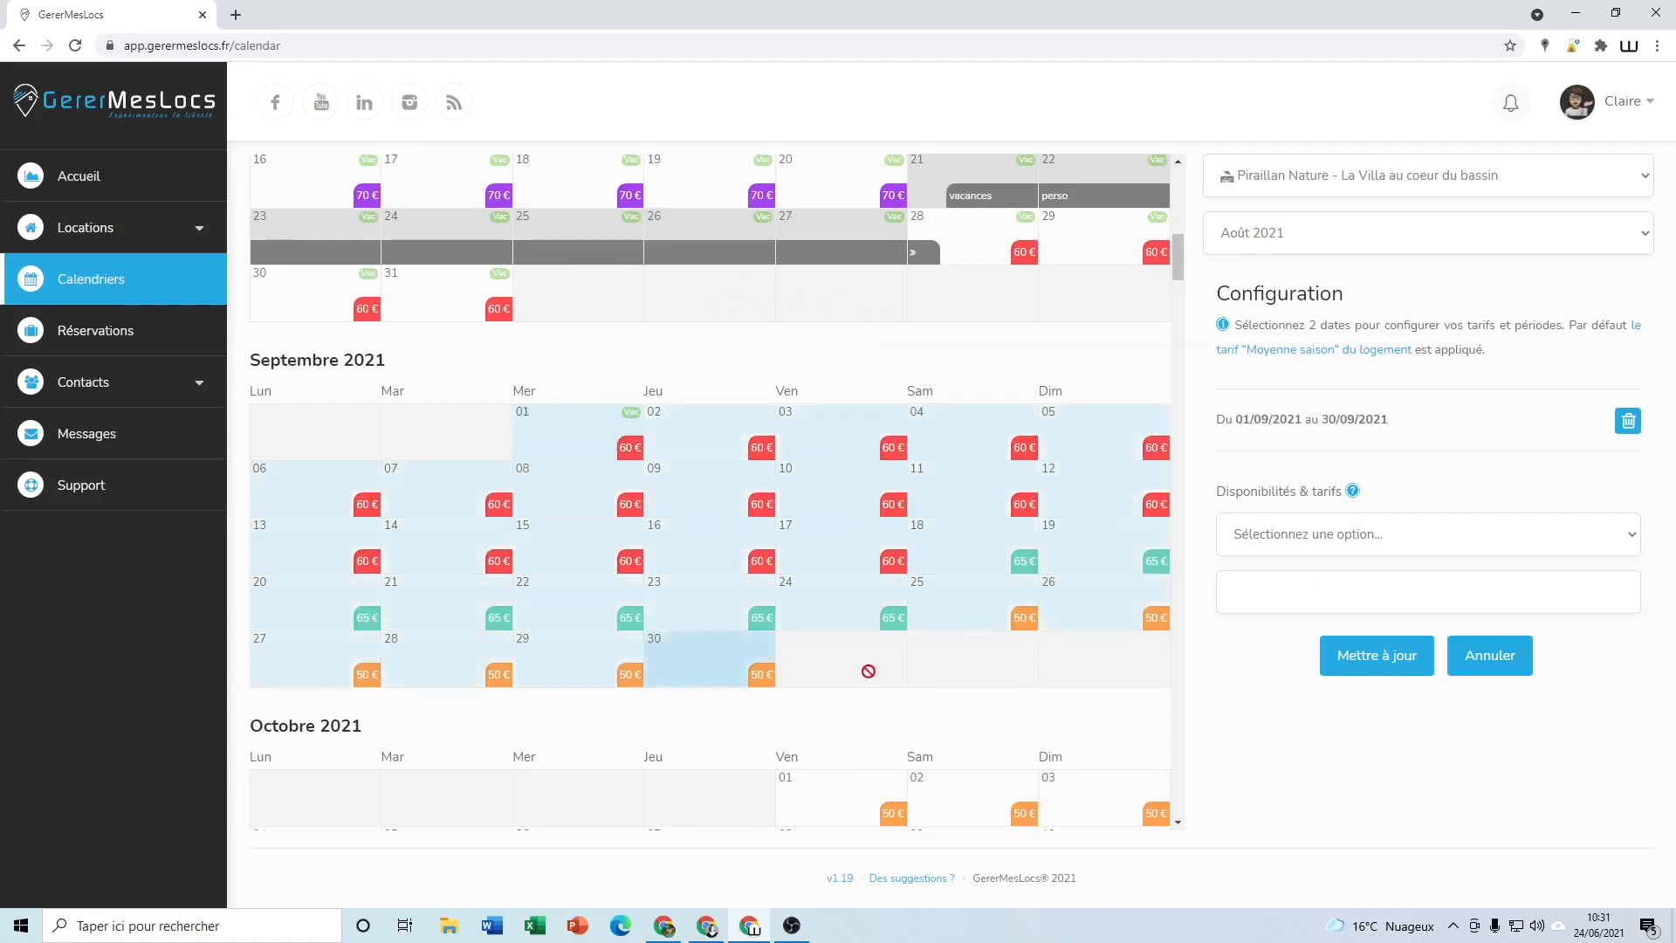
pyautogui.click(1267, 543)
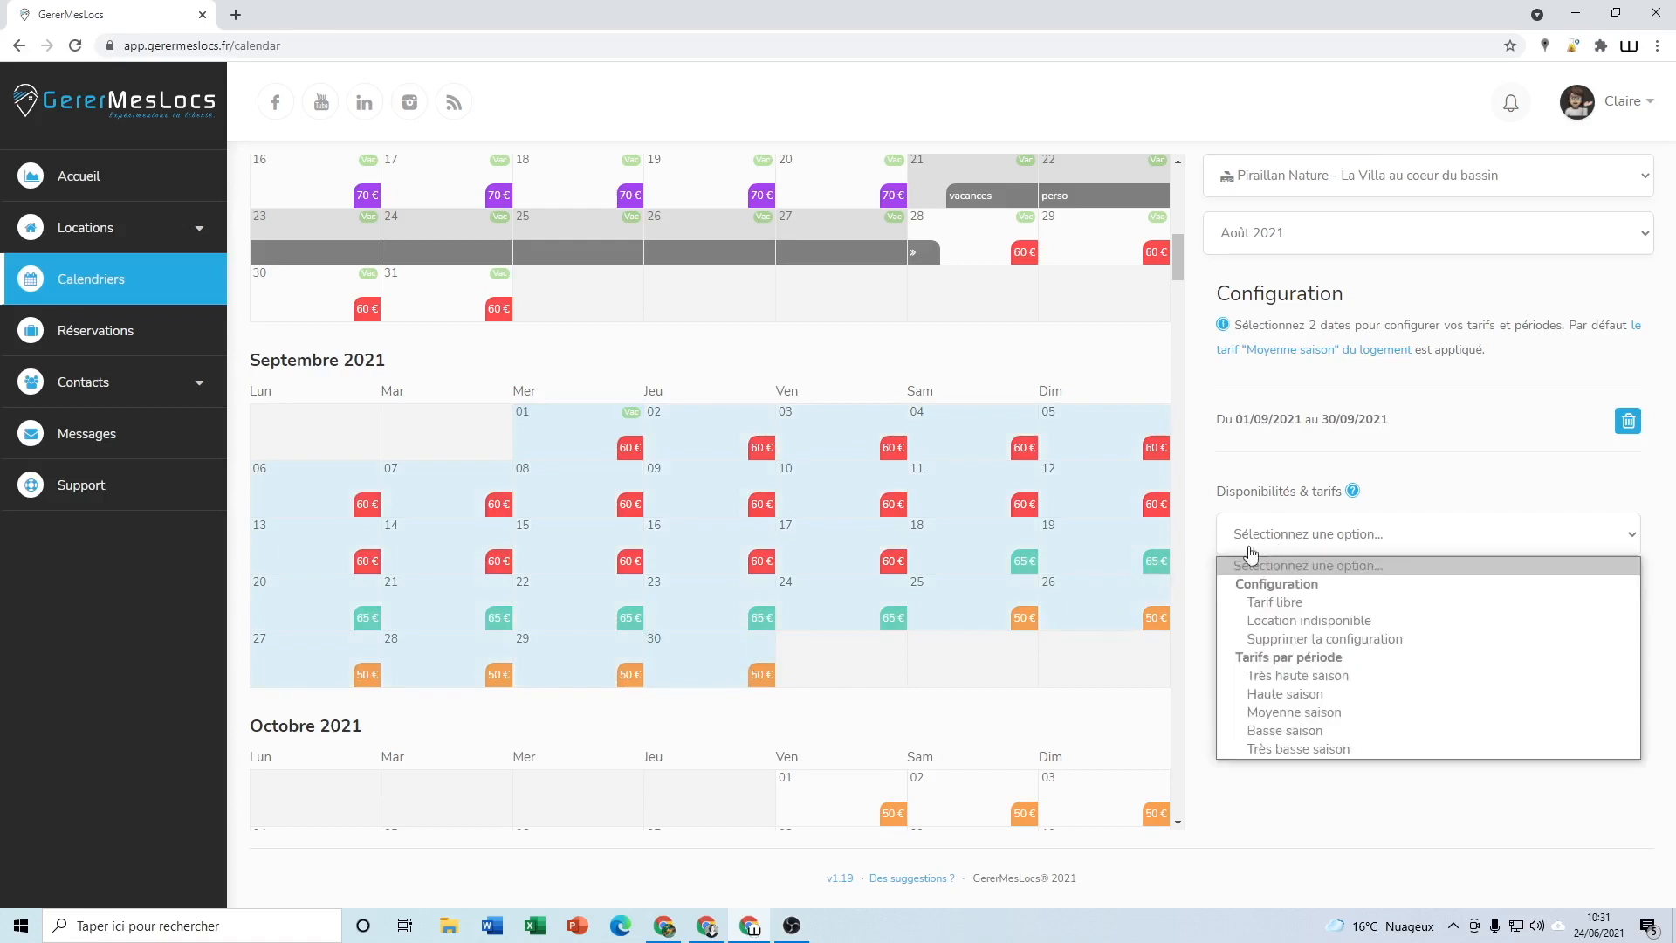
pyautogui.click(1329, 641)
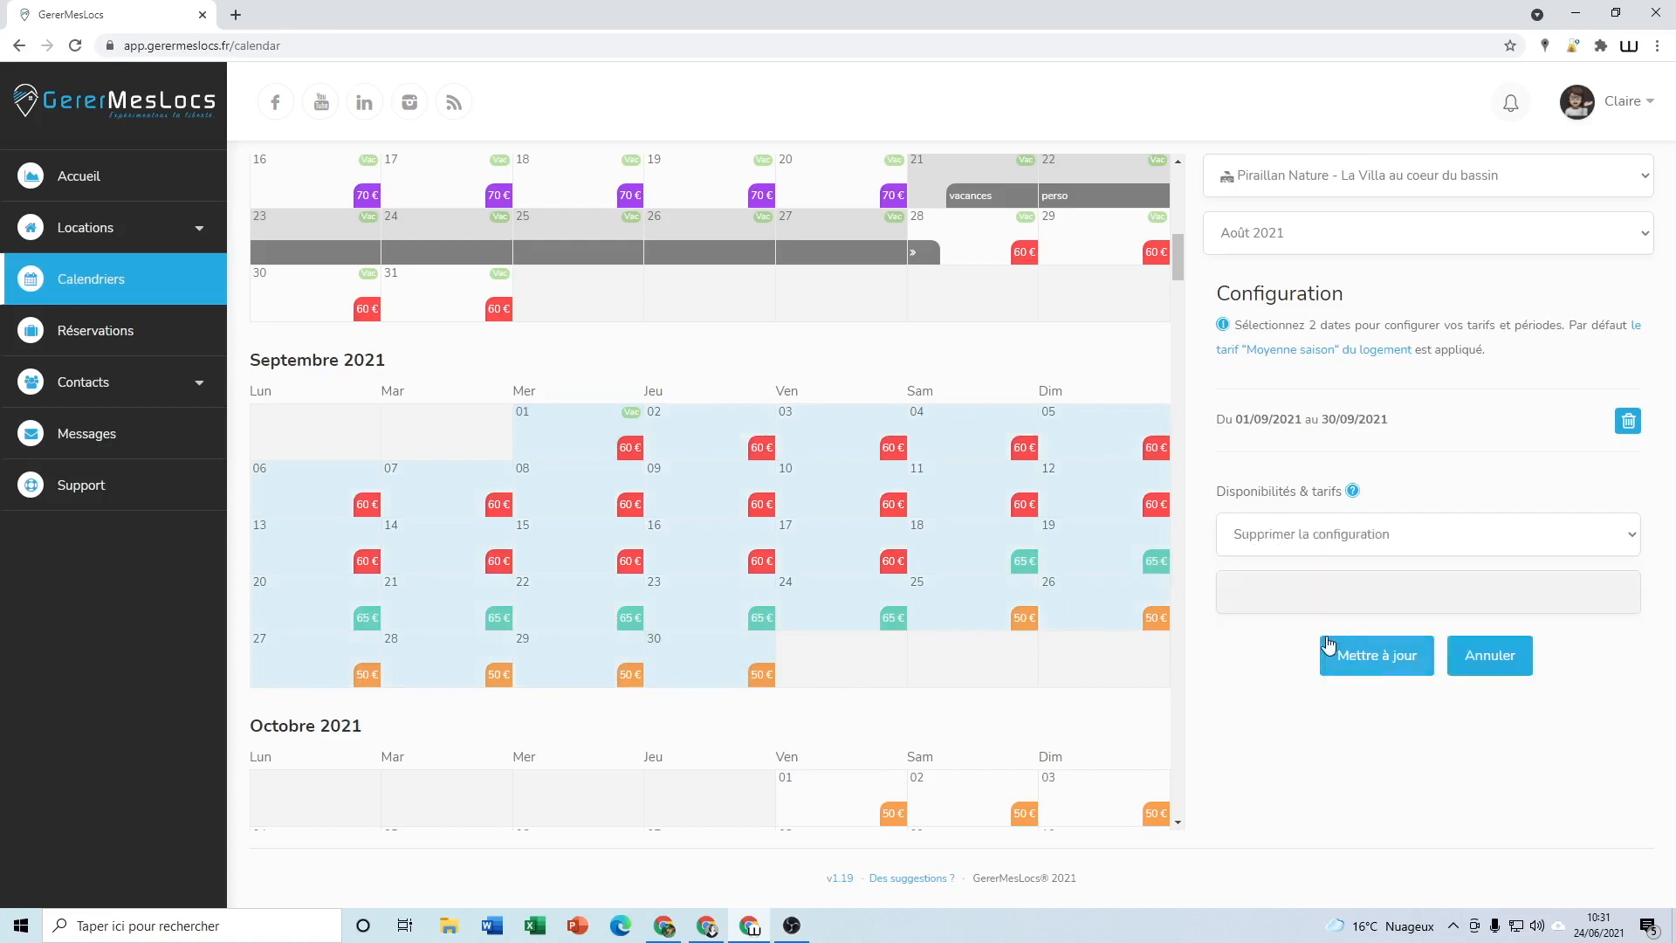
pyautogui.click(1378, 659)
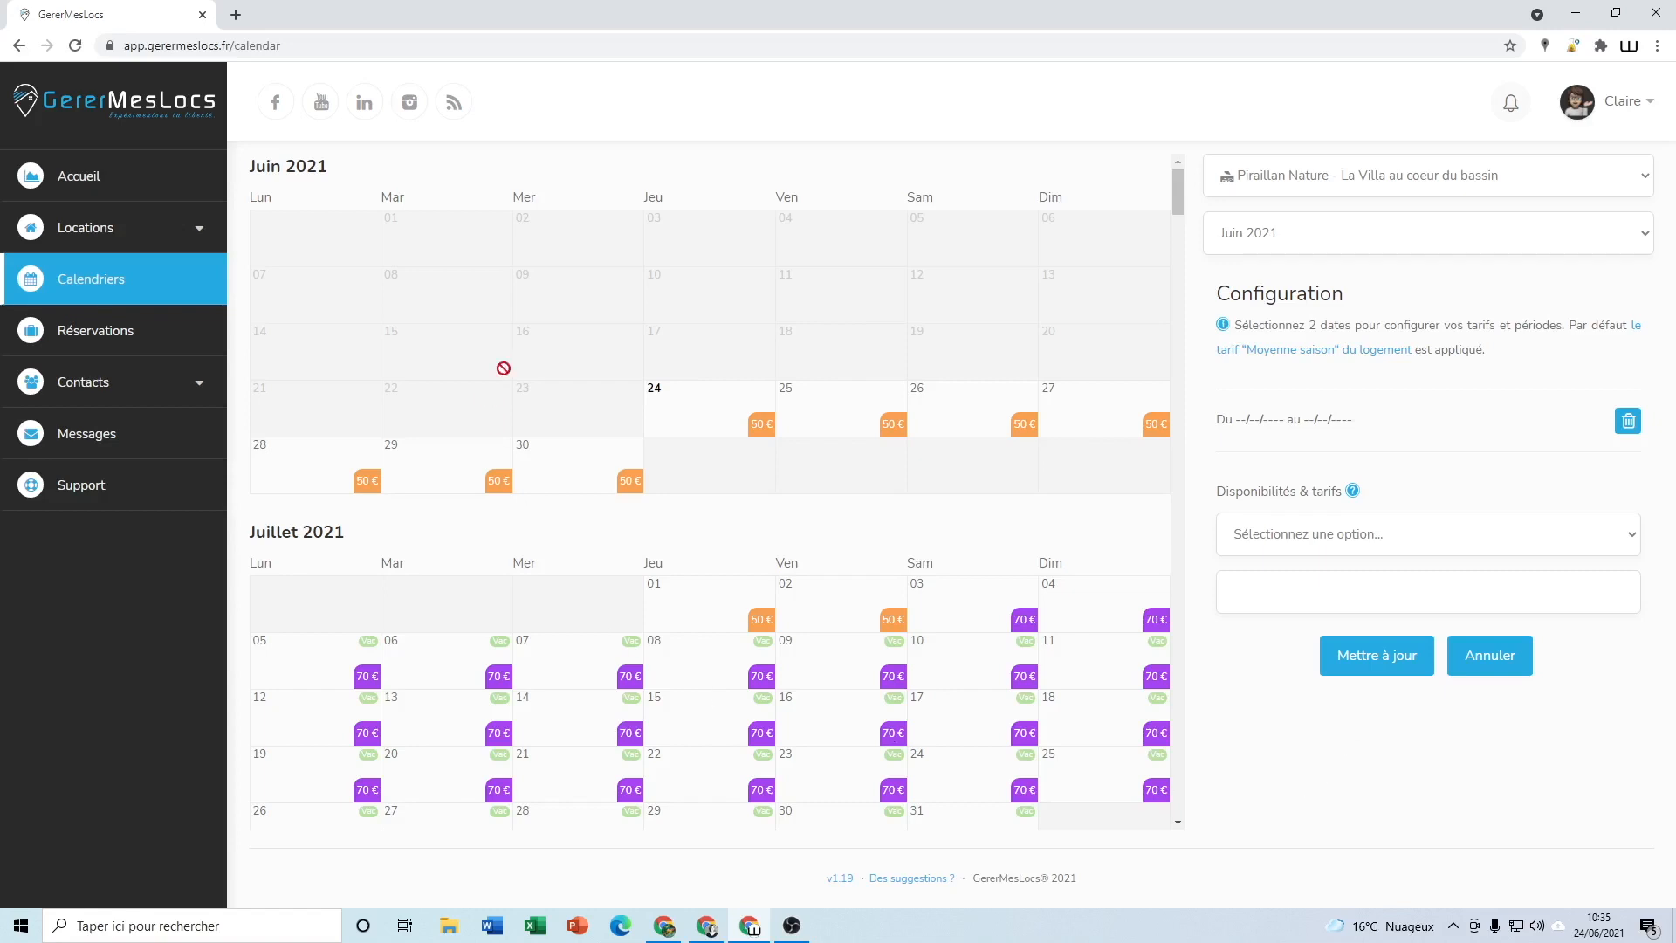
# - Open the villa's listing for editing and expand the Réservations section of its preferences
pyautogui.scroll(-1, 591, 710)
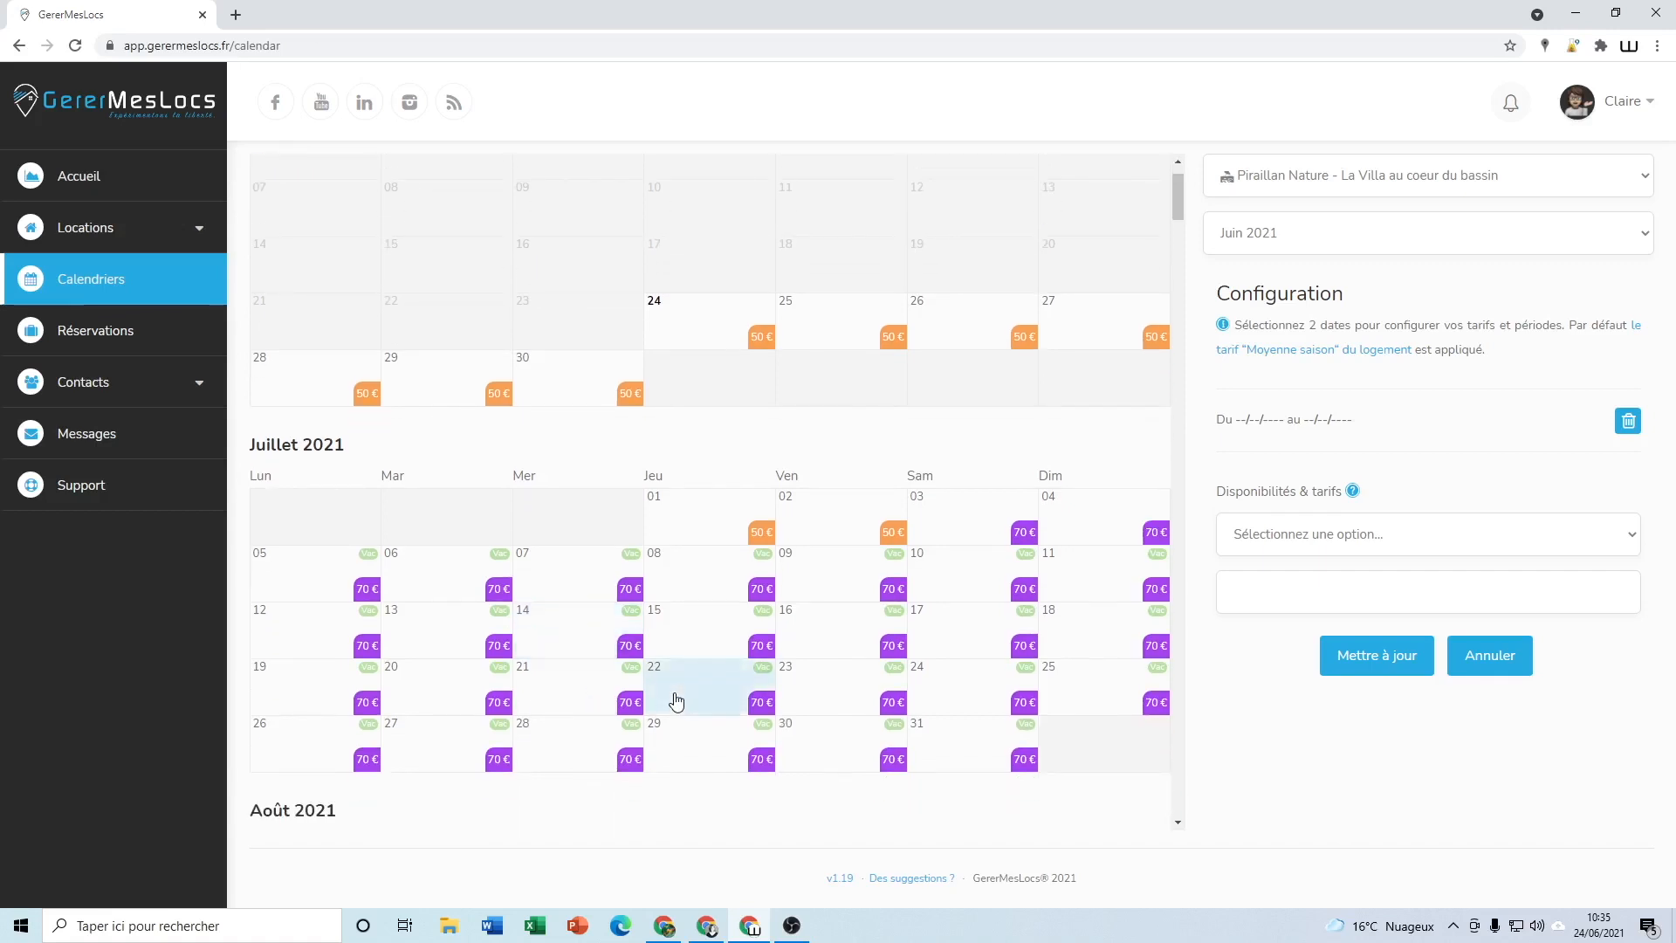
pyautogui.scroll(1, 675, 700)
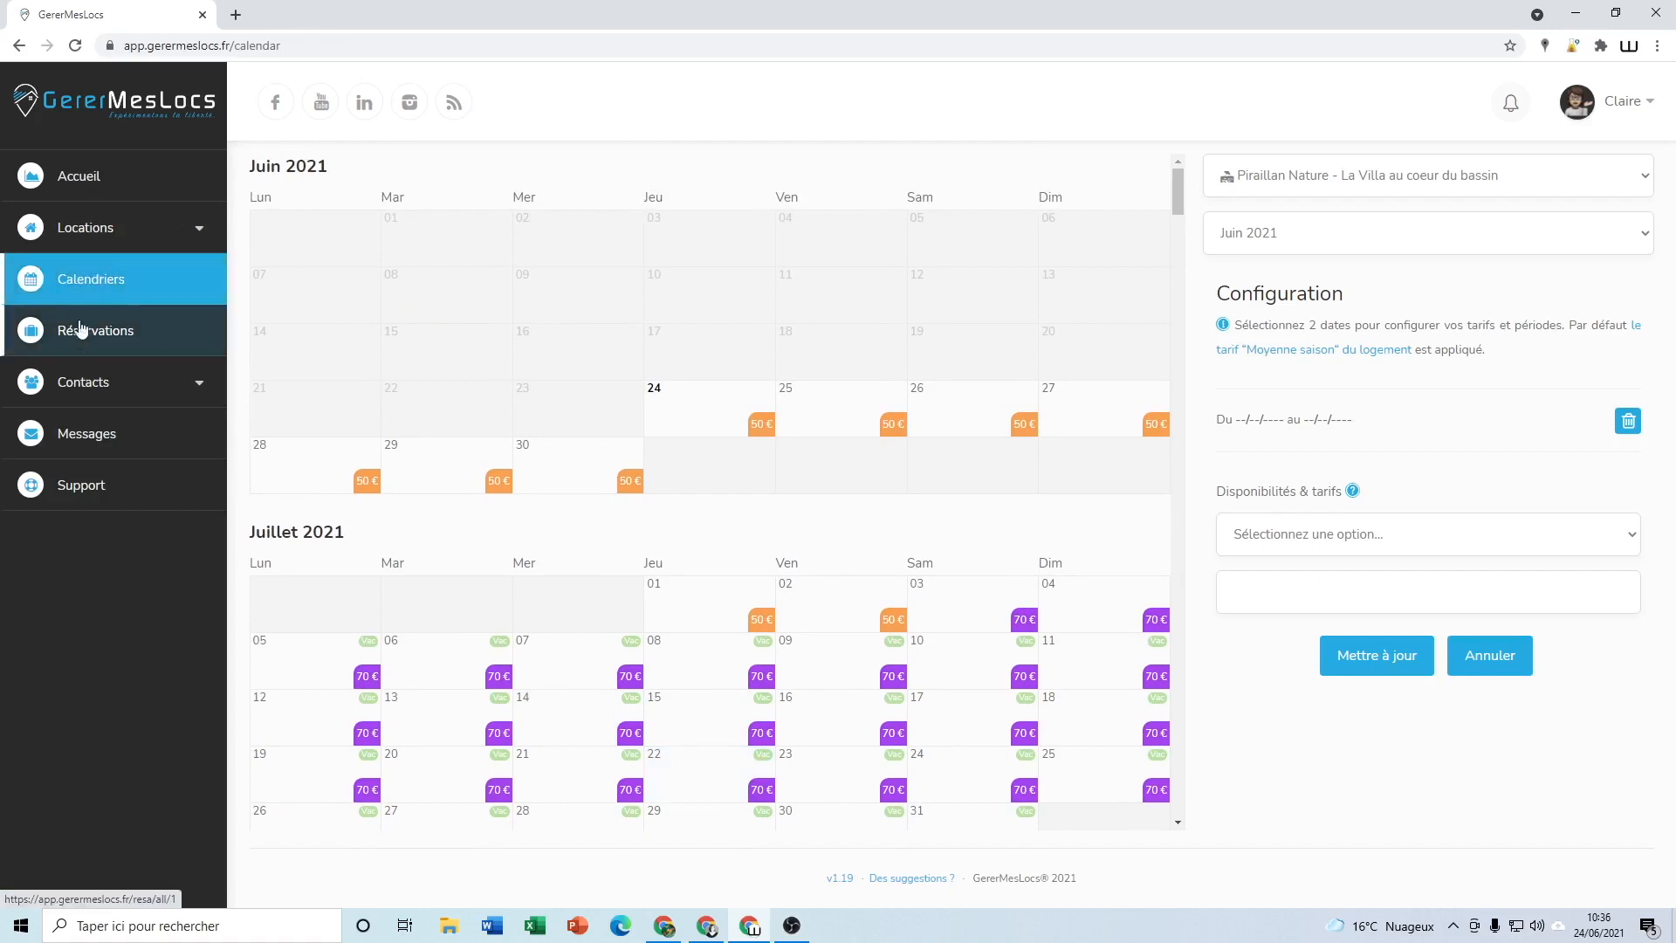
pyautogui.click(81, 232)
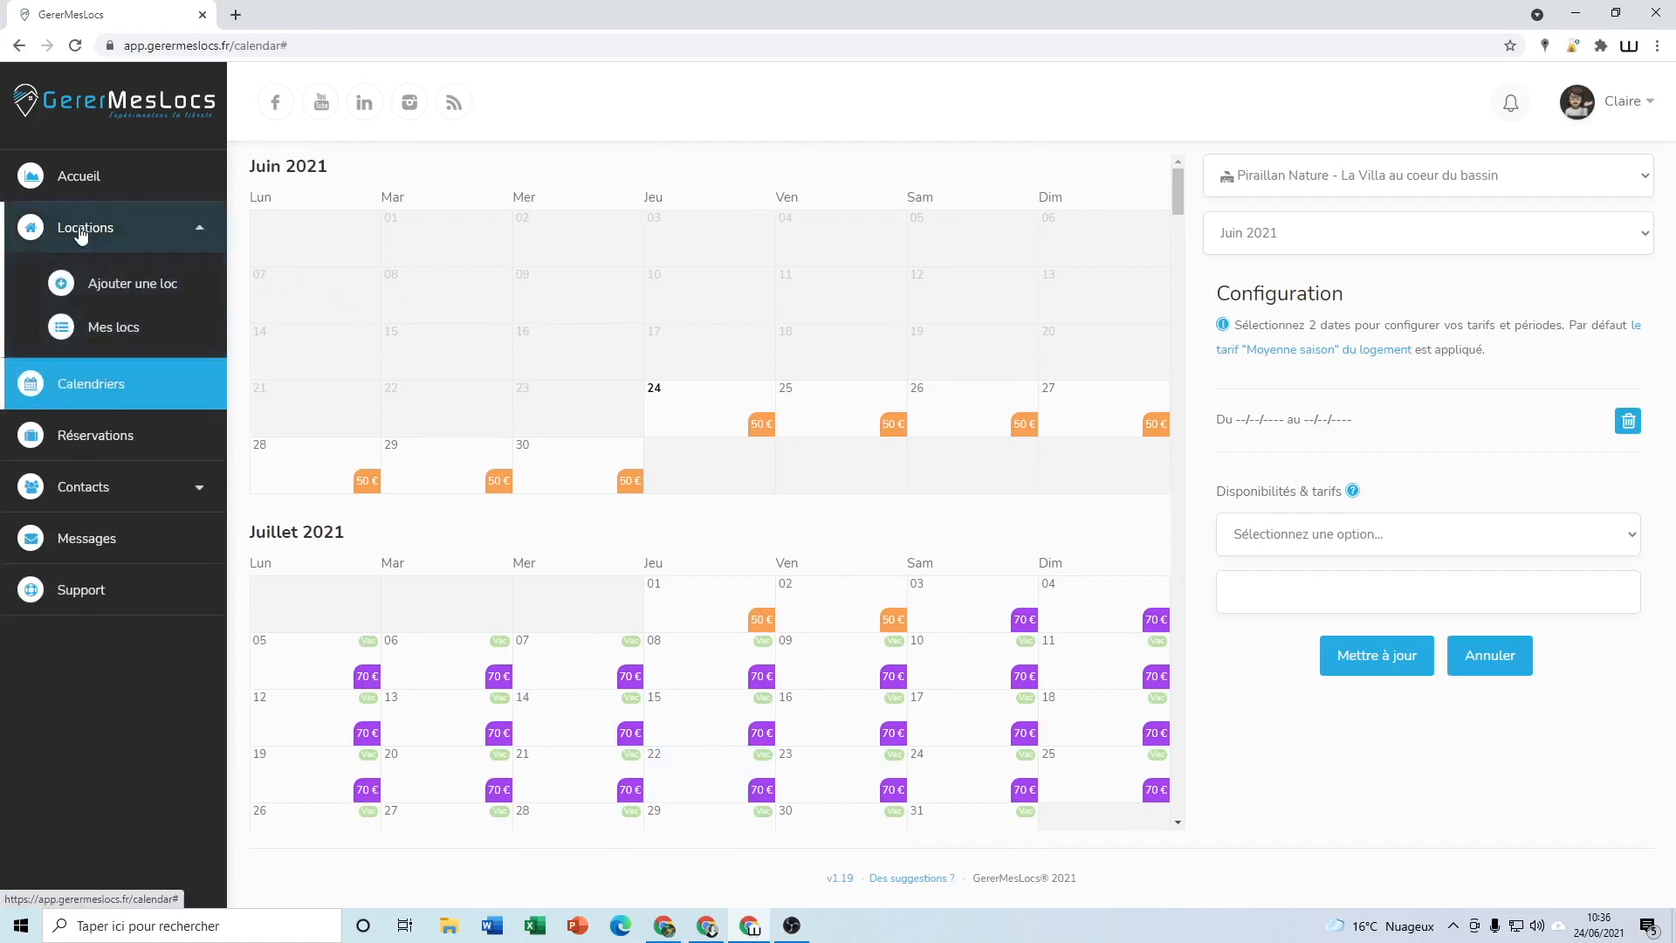
pyautogui.click(102, 331)
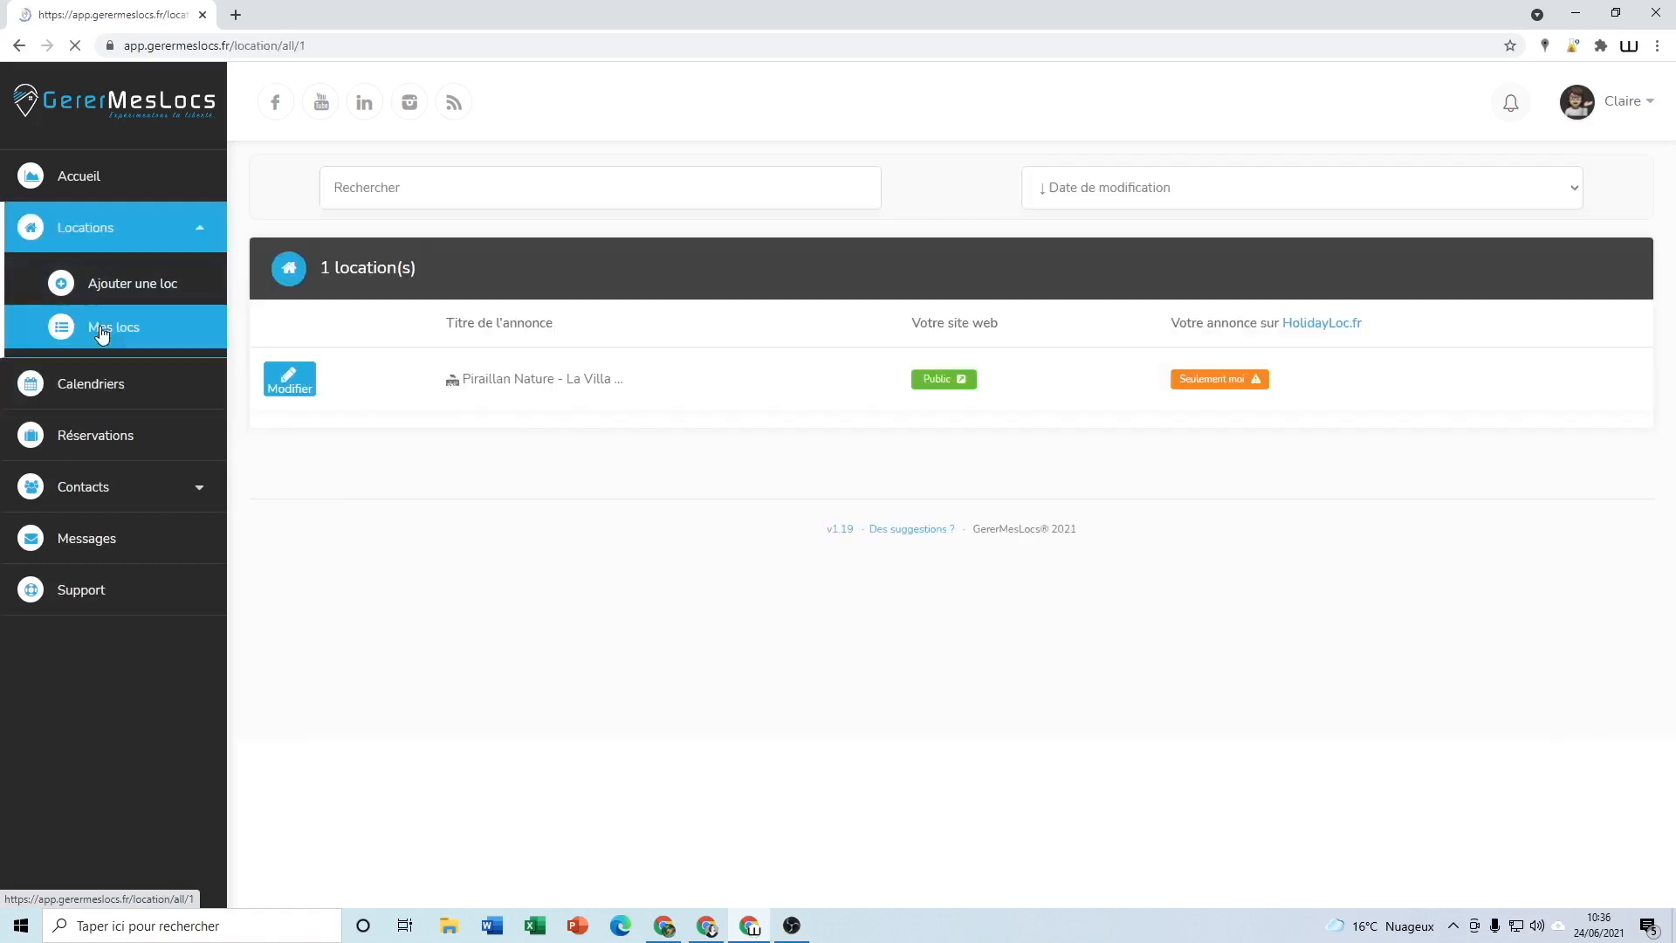
pyautogui.click(288, 384)
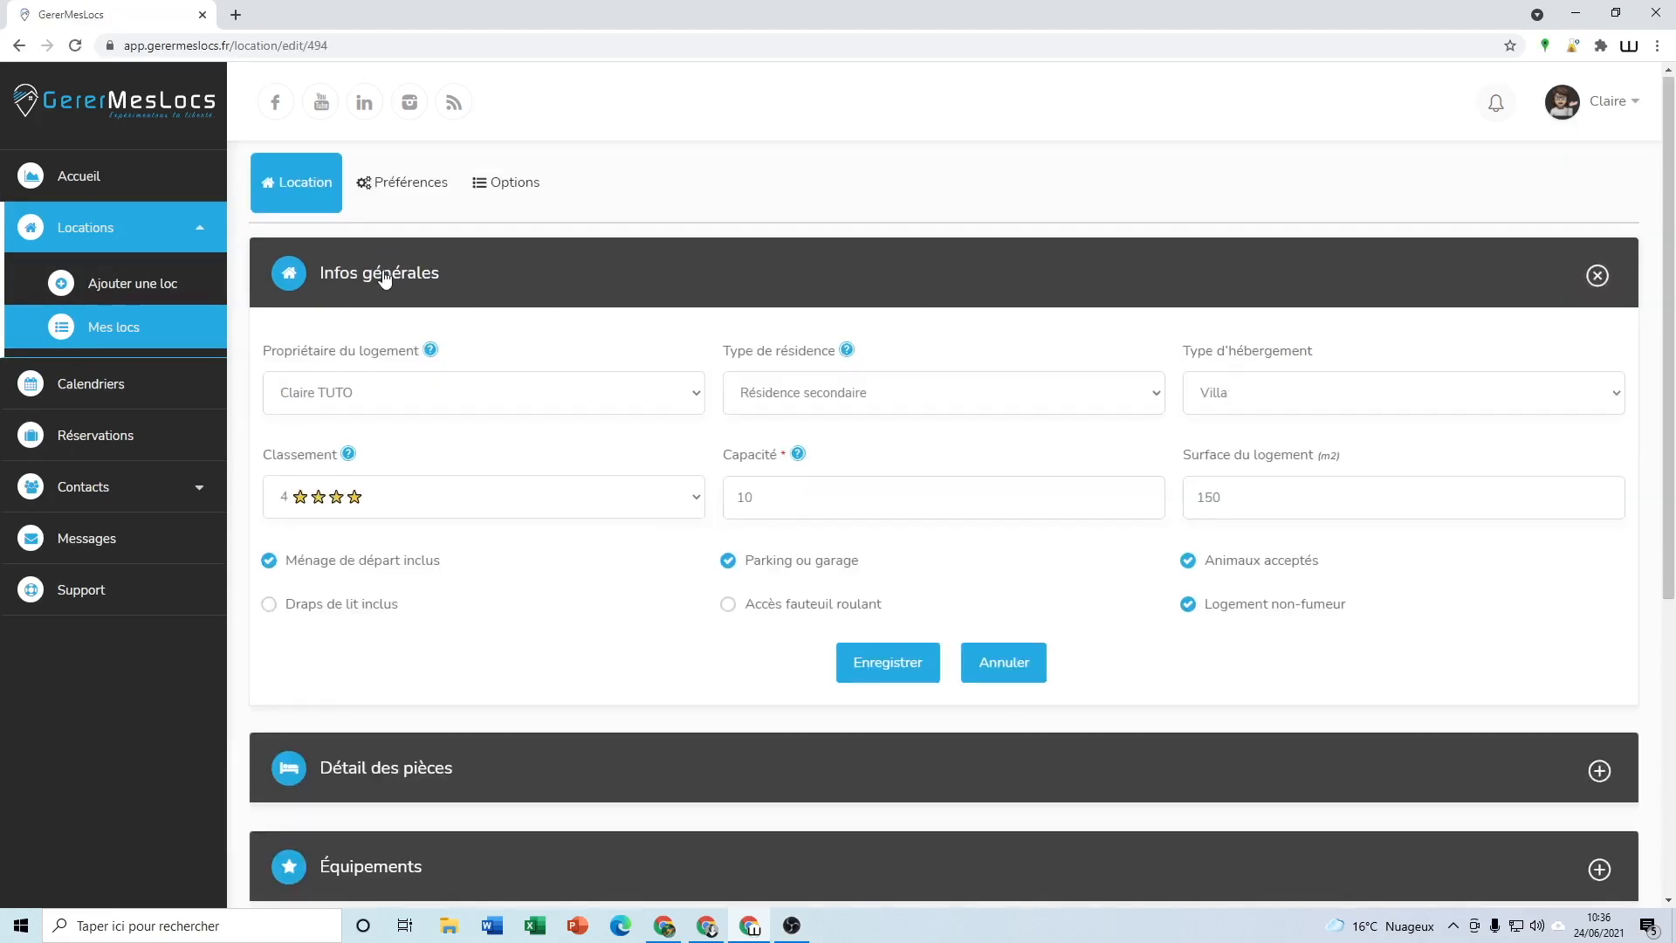
pyautogui.click(415, 188)
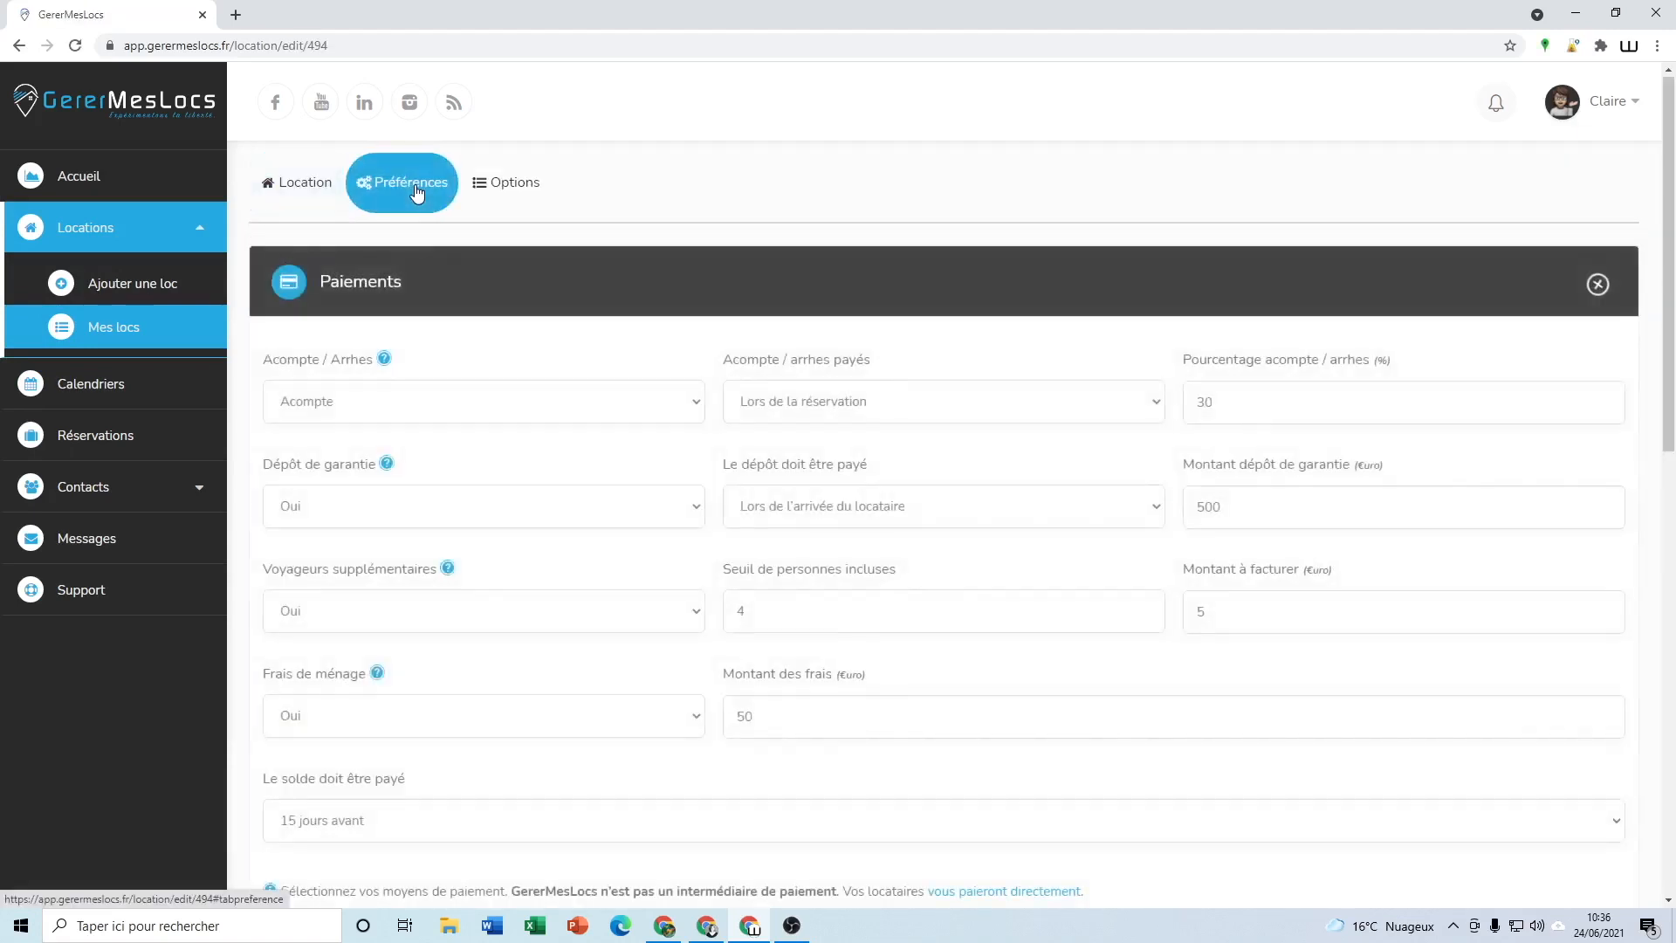
pyautogui.click(390, 281)
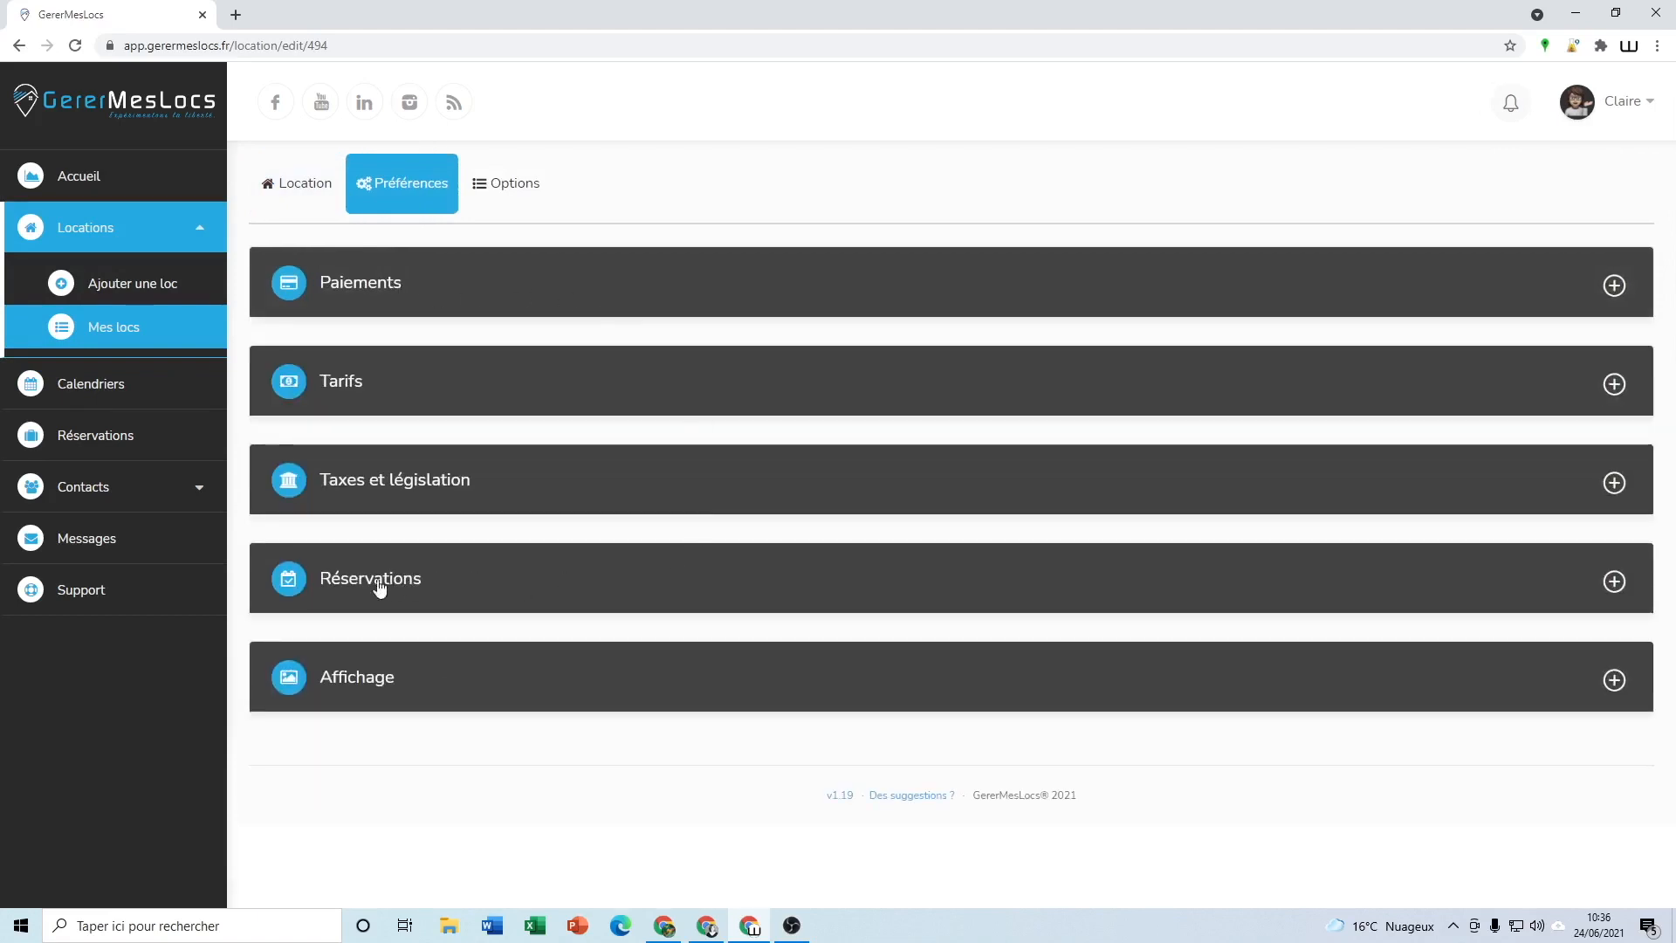
pyautogui.click(486, 585)
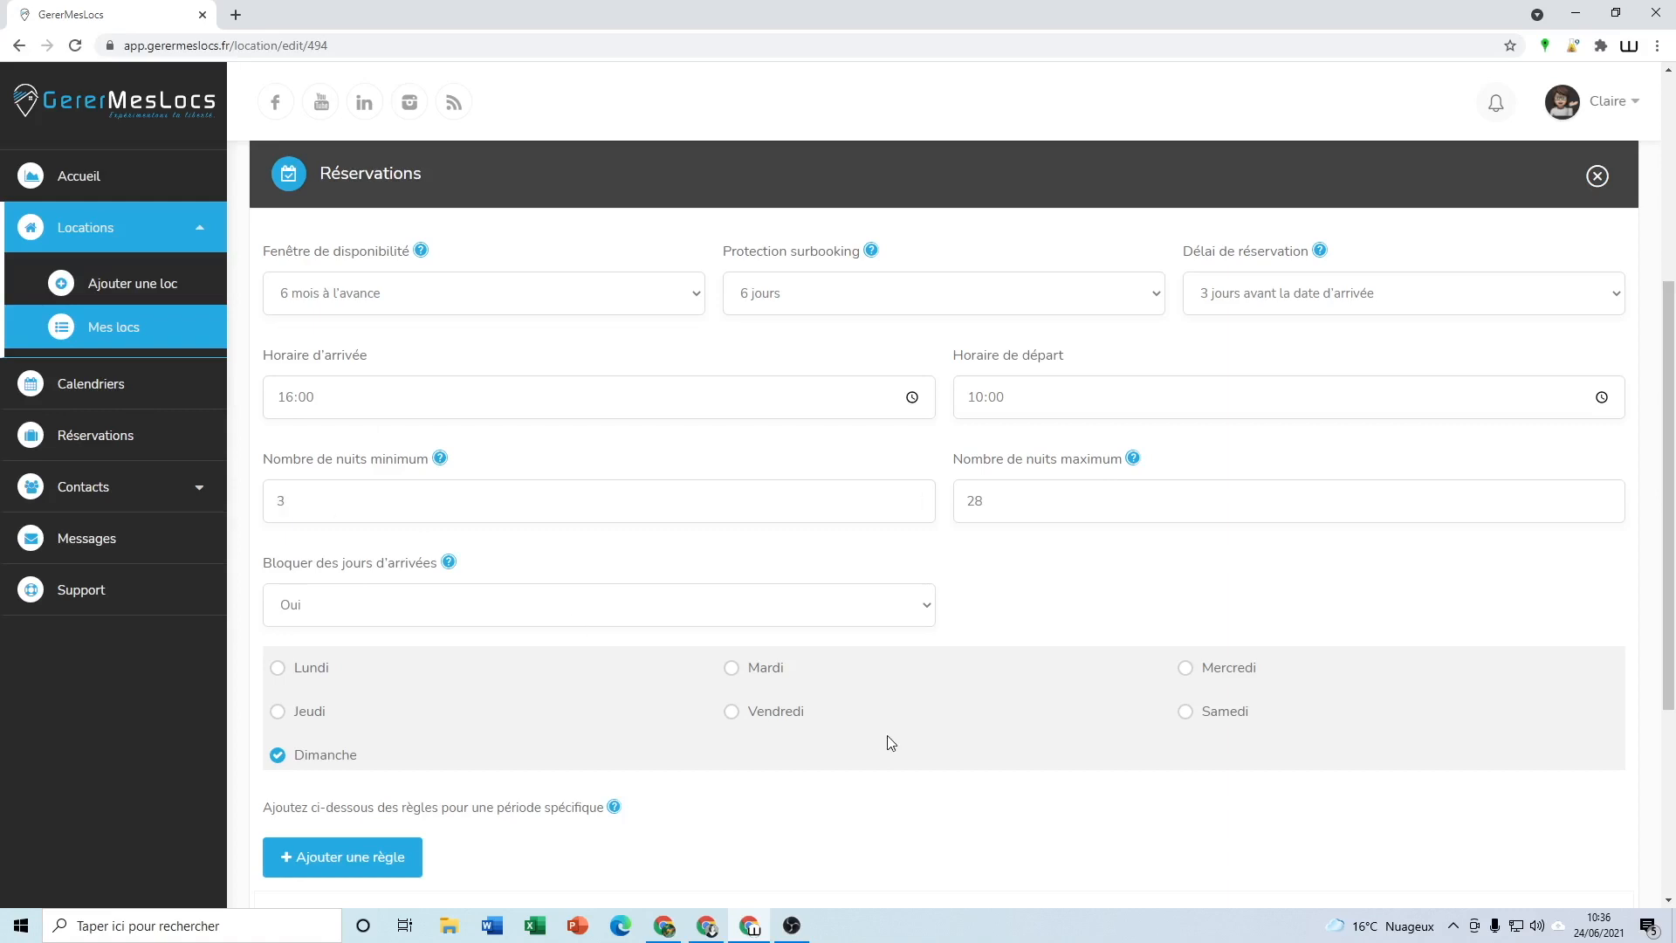
# - Review the blocked arrival days and period-specific rules in the villa's reservation settings, and return to the rental calendar
pyautogui.scroll(-1, 888, 748)
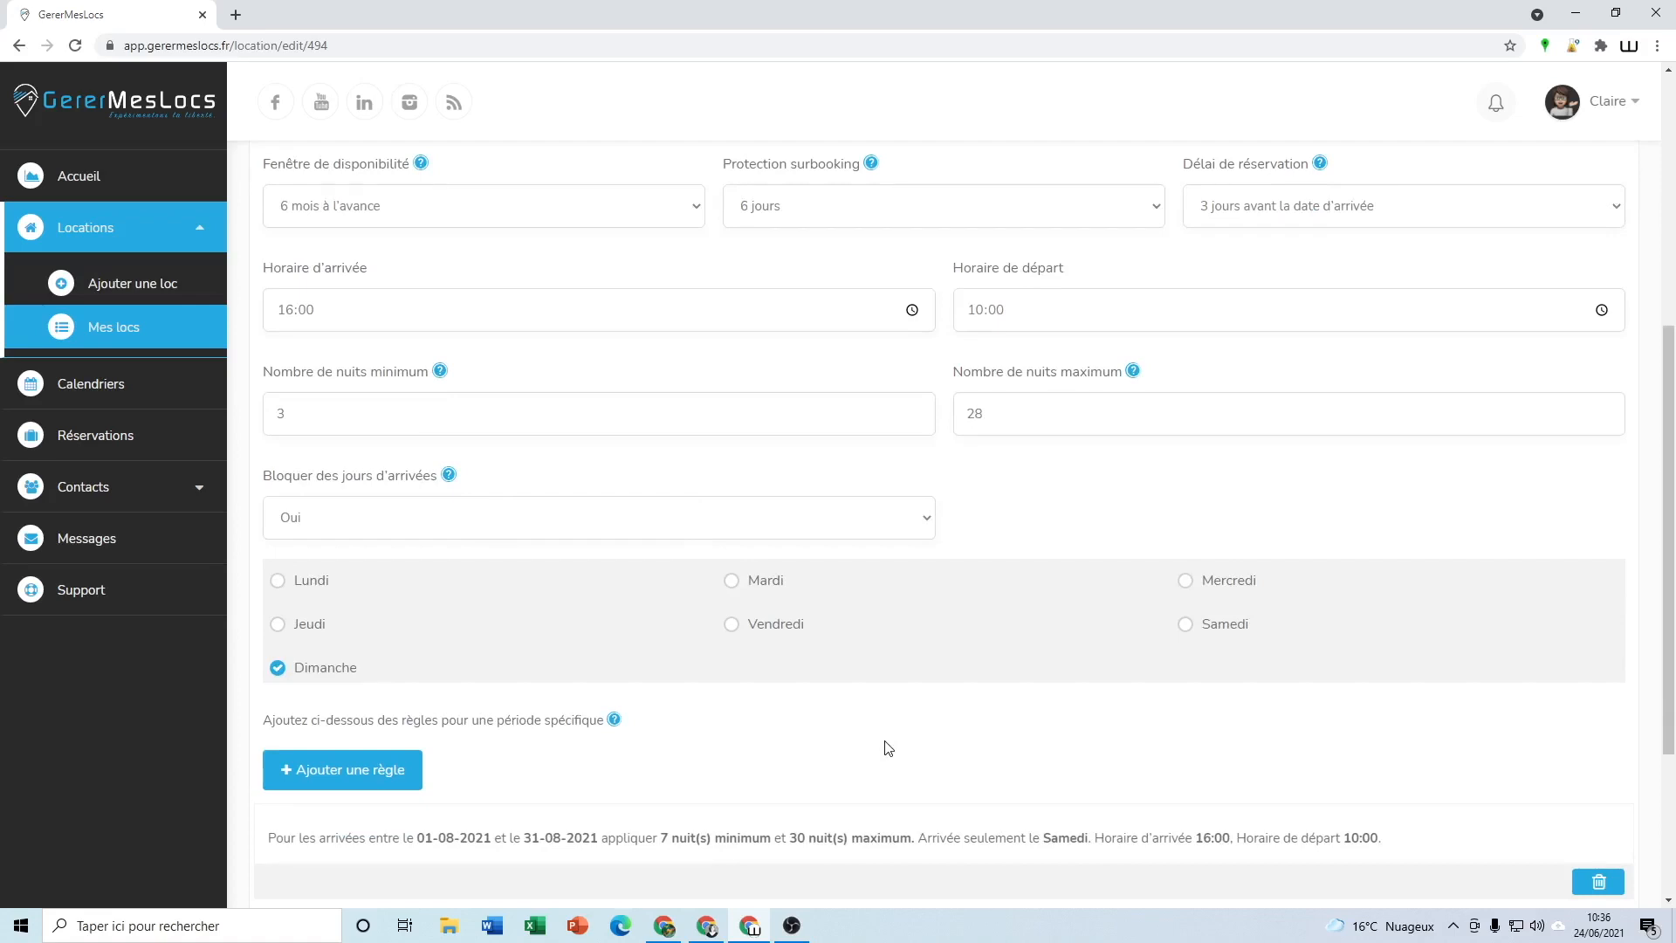
pyautogui.click(476, 521)
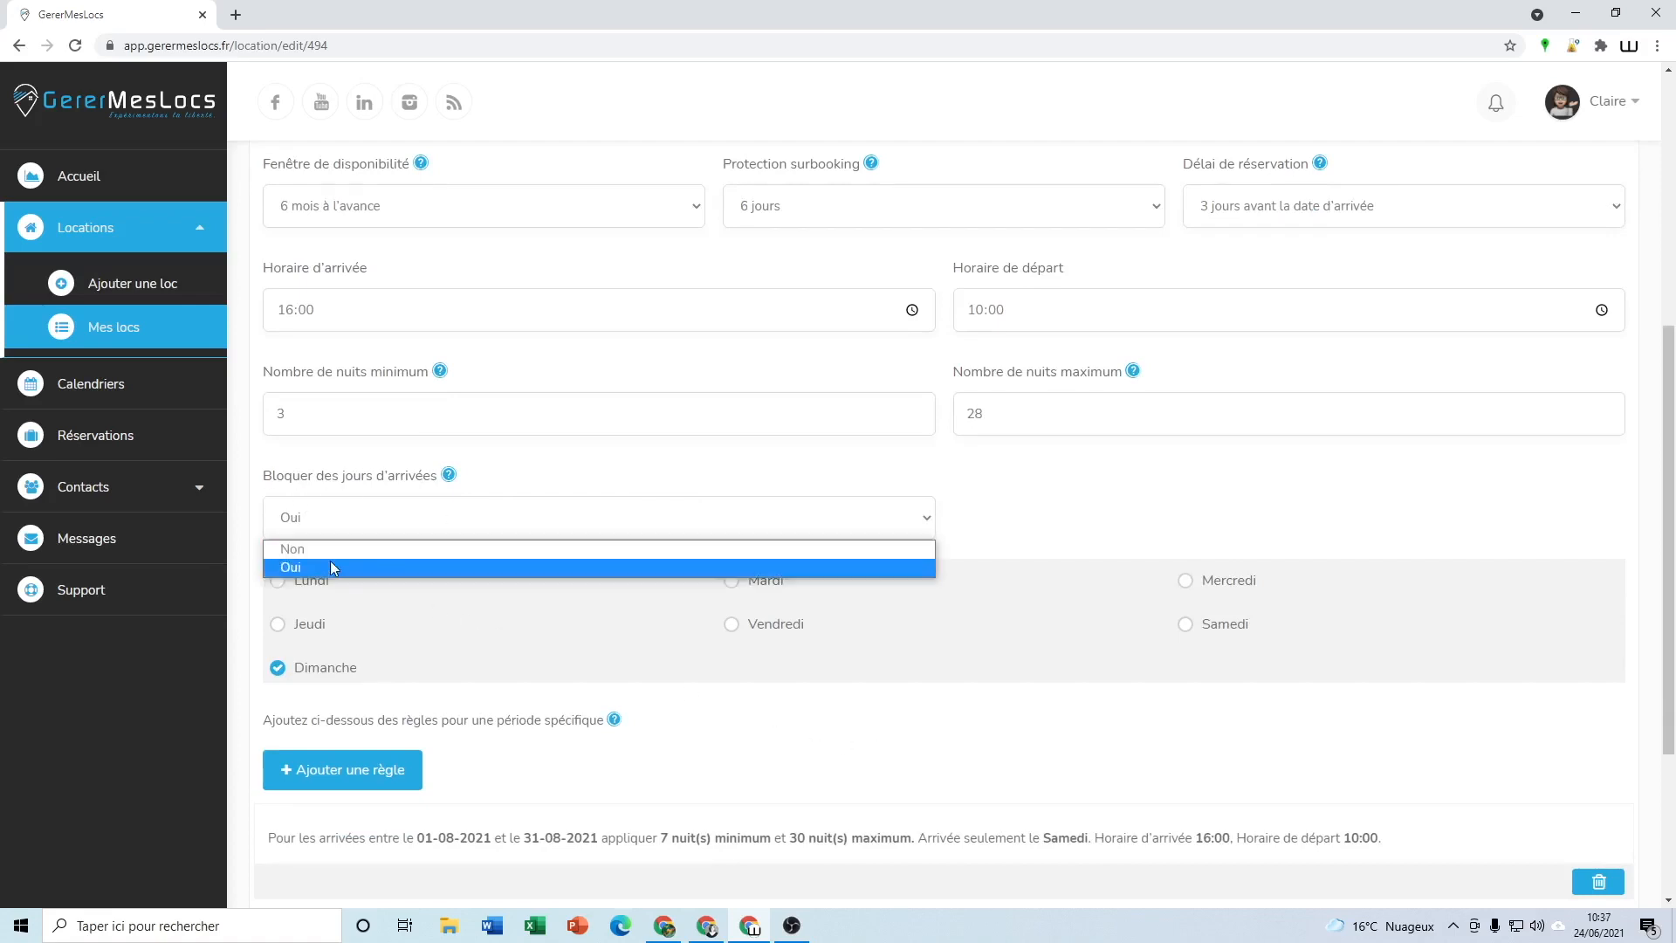
pyautogui.click(728, 762)
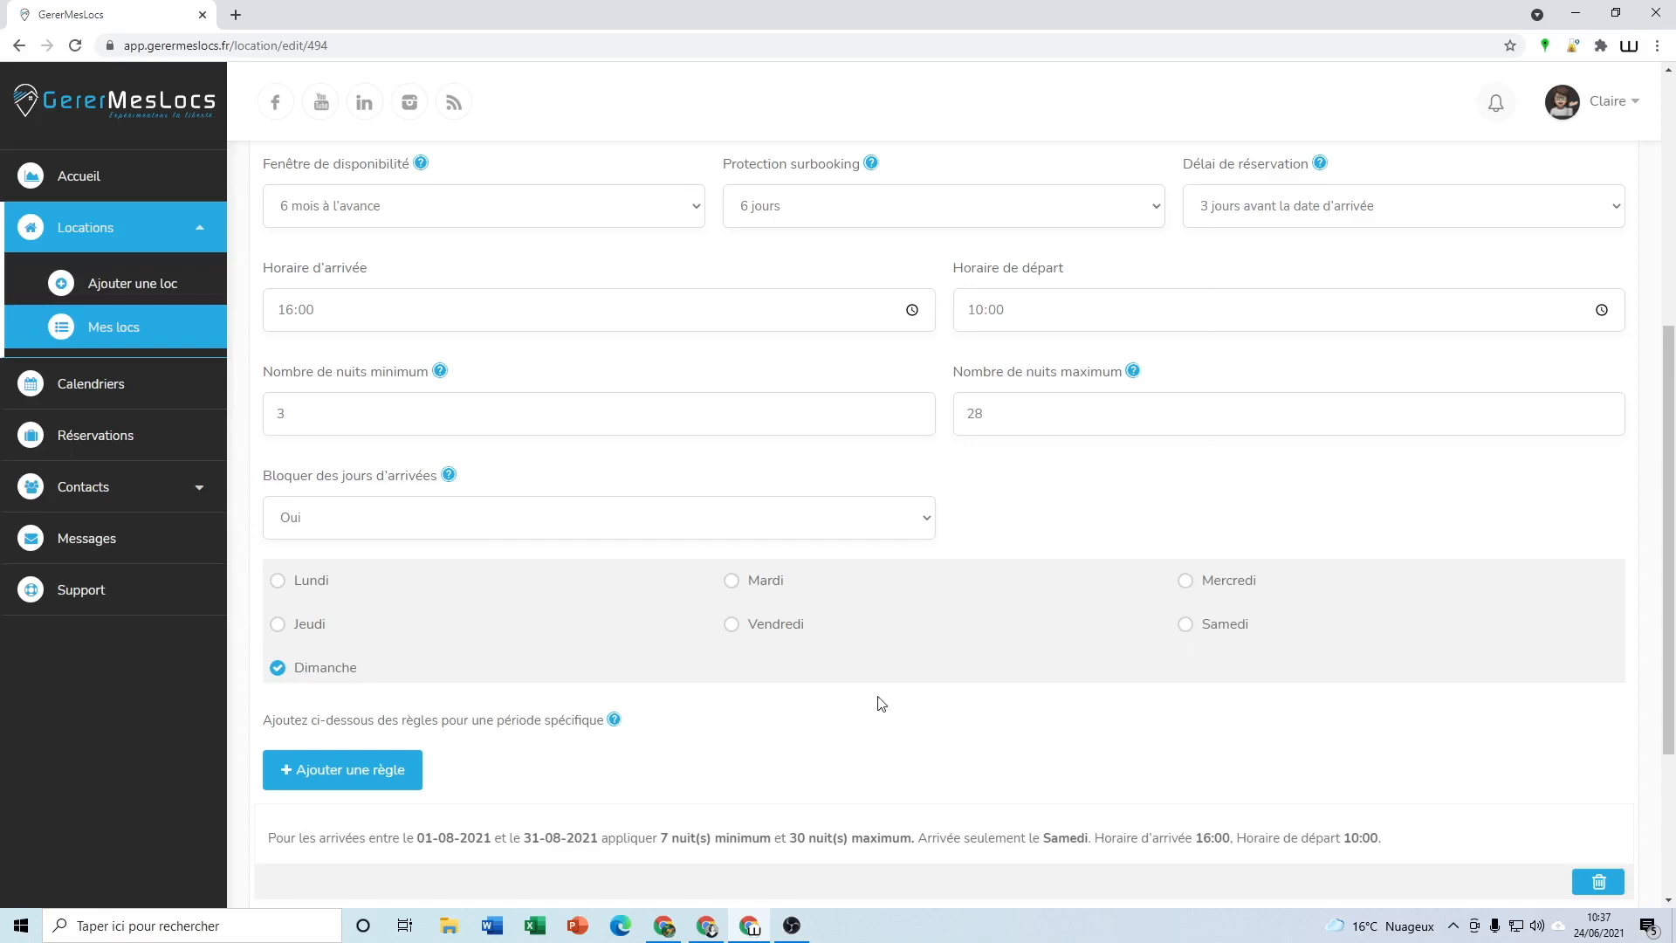
pyautogui.scroll(2, 873, 703)
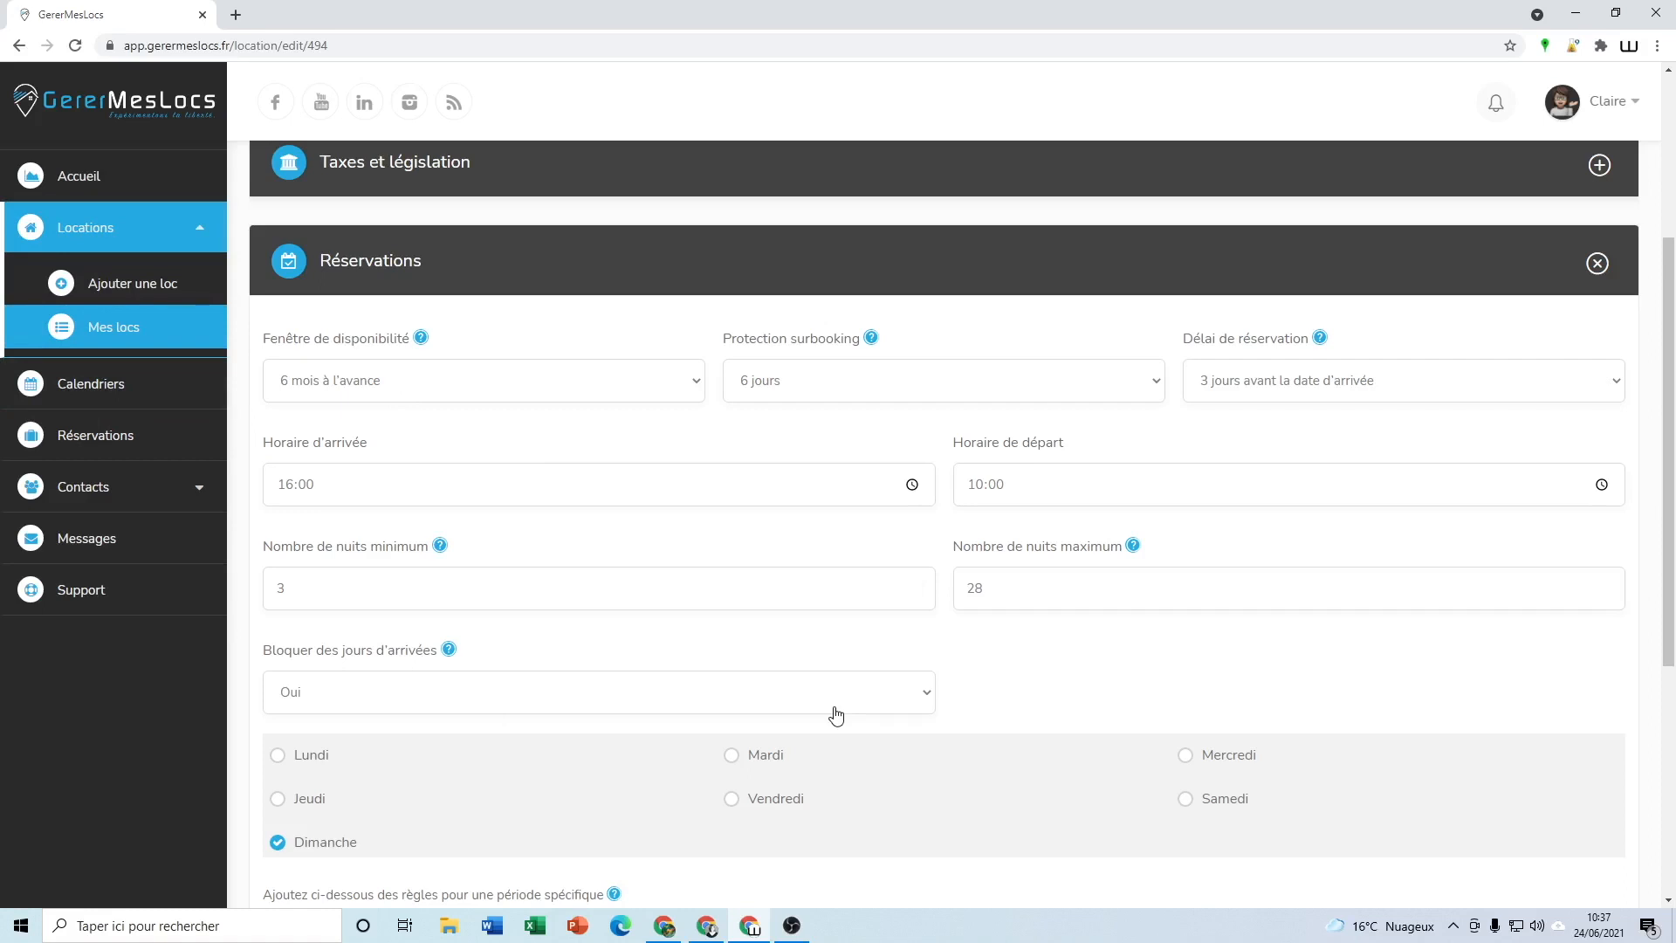
pyautogui.scroll(-1, 835, 716)
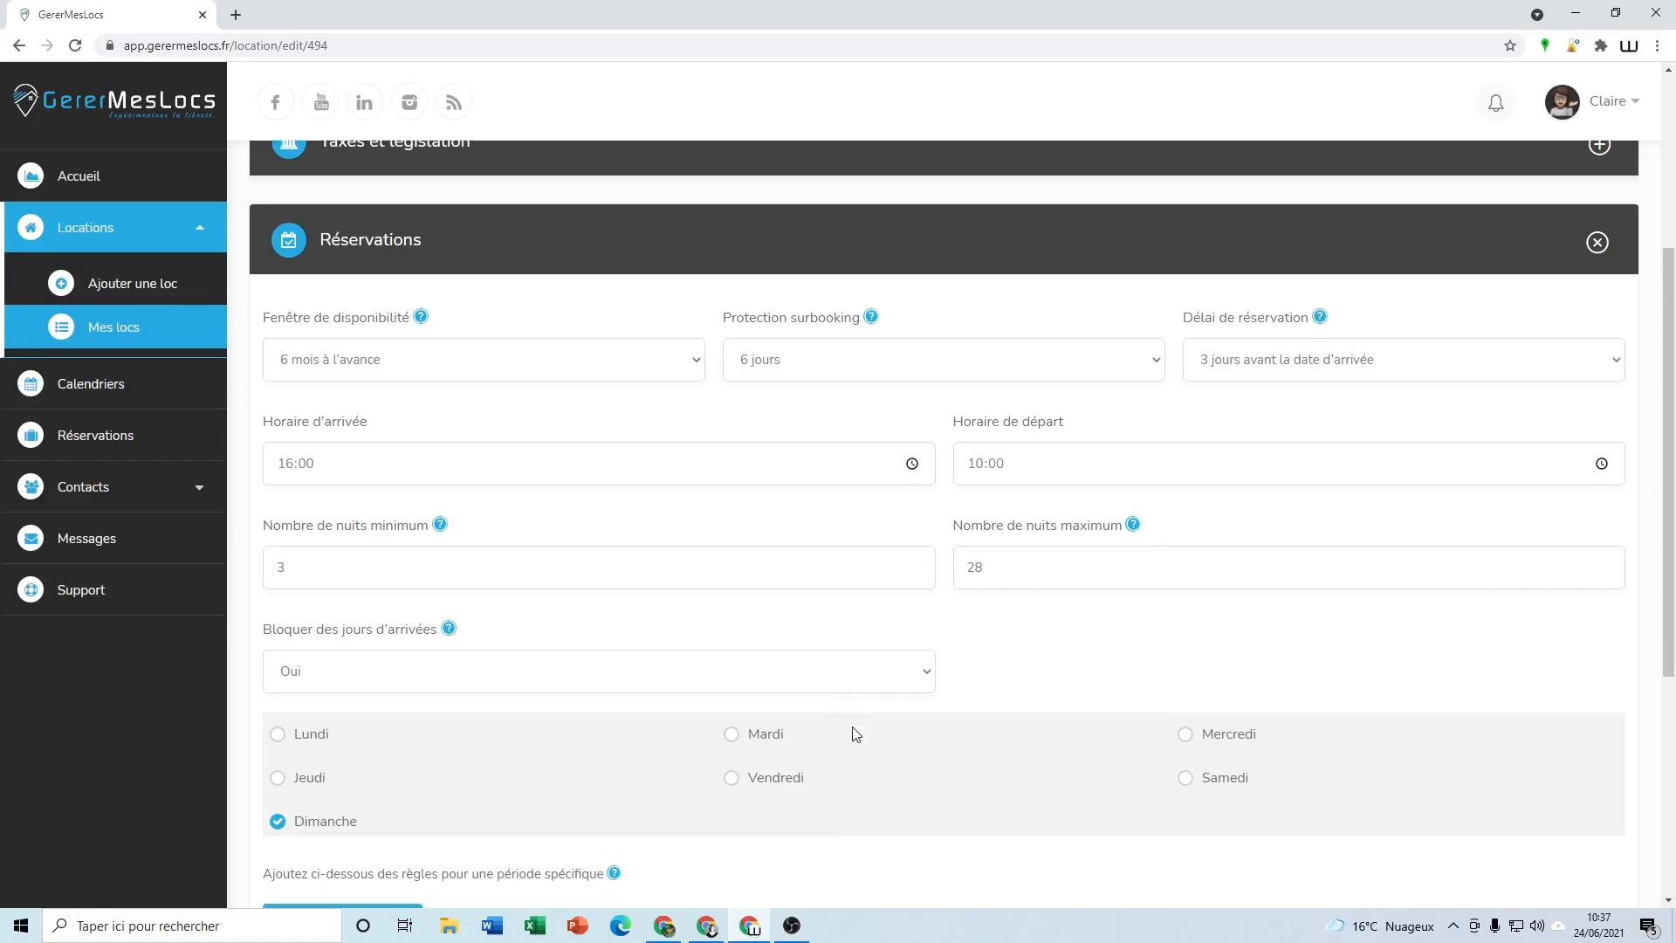
pyautogui.click(70, 384)
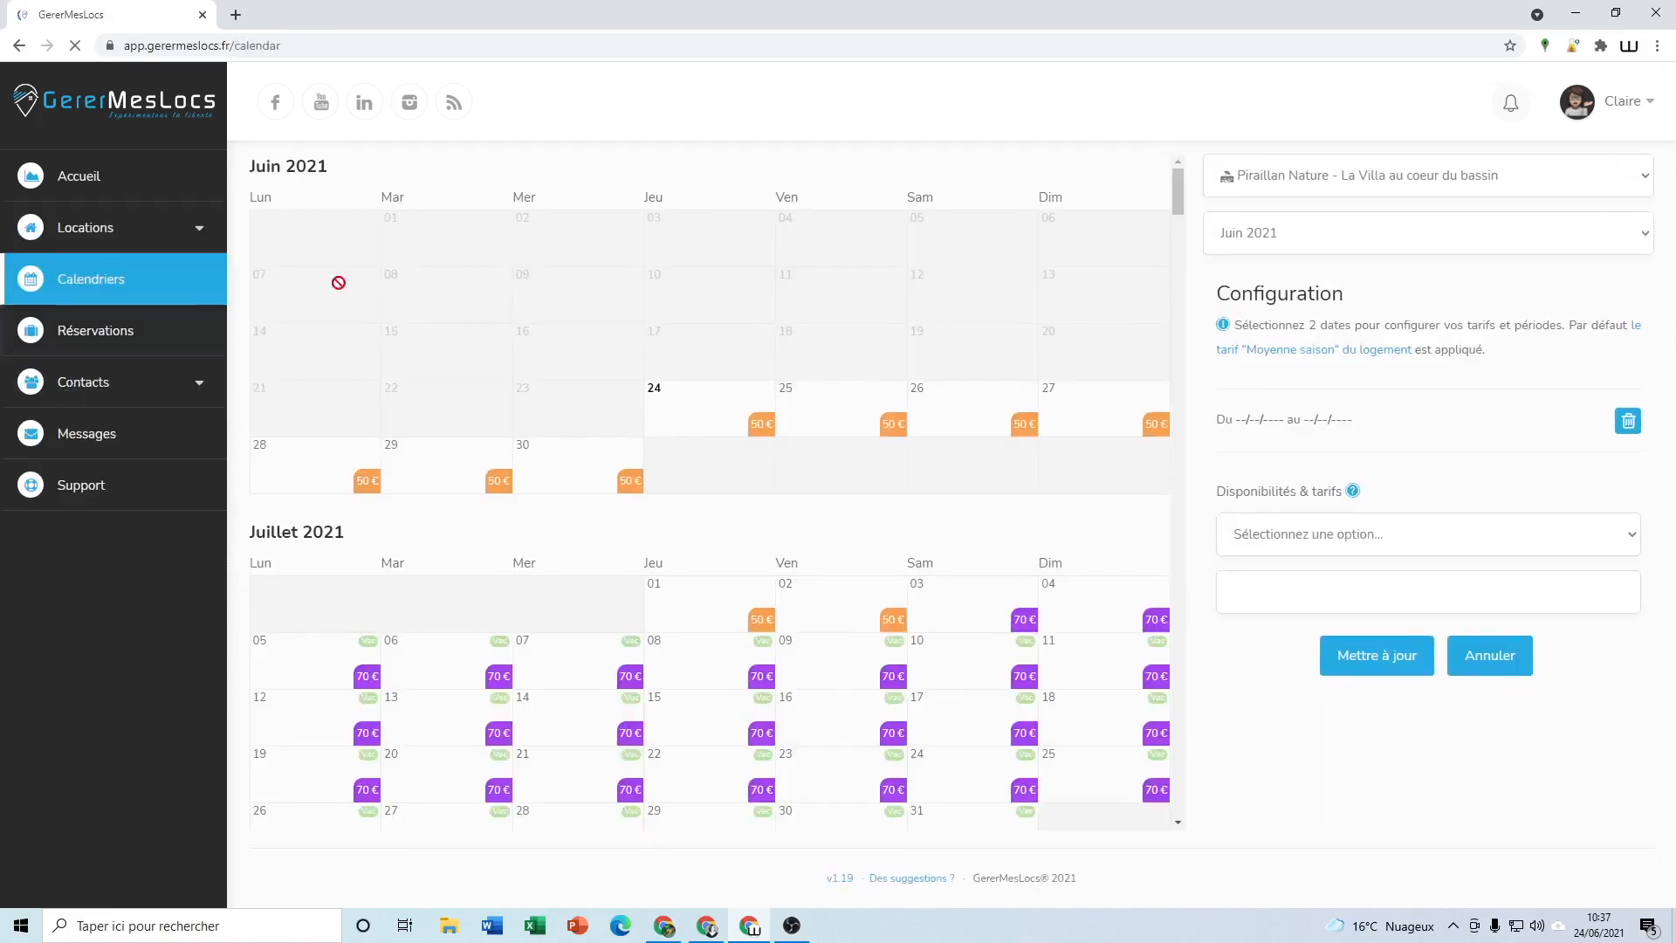